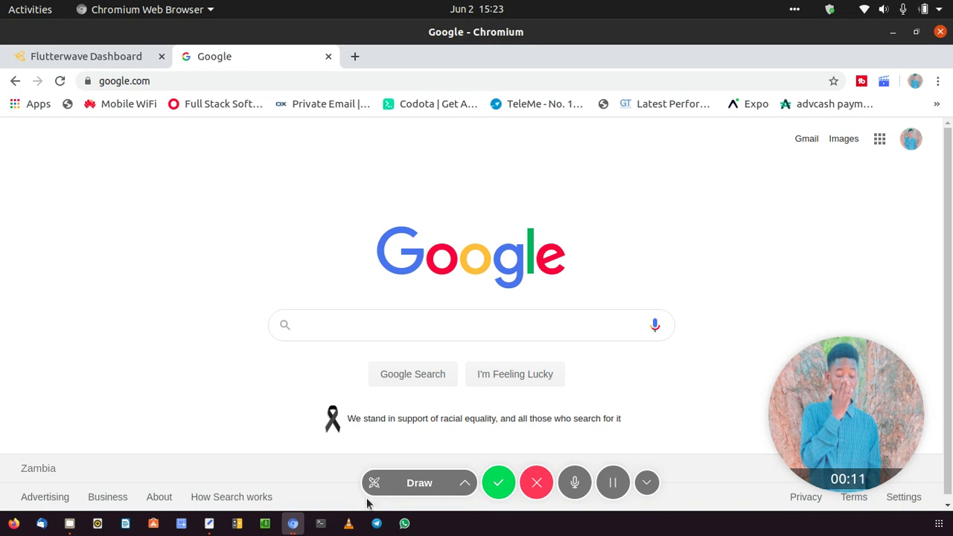
- Switch to the Text Editor and add a "requirements" line under the first line of the notes
click(210, 524)
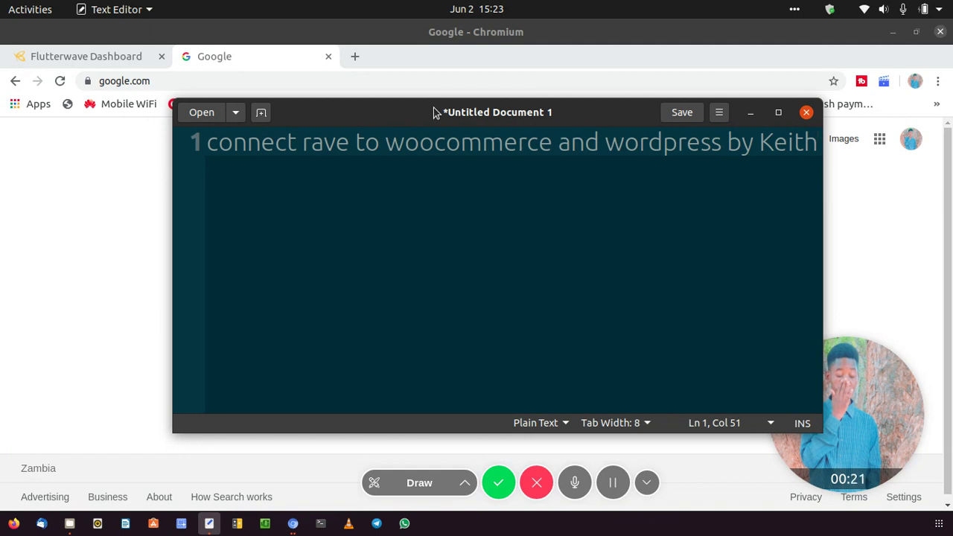
key(Return)
text(req)
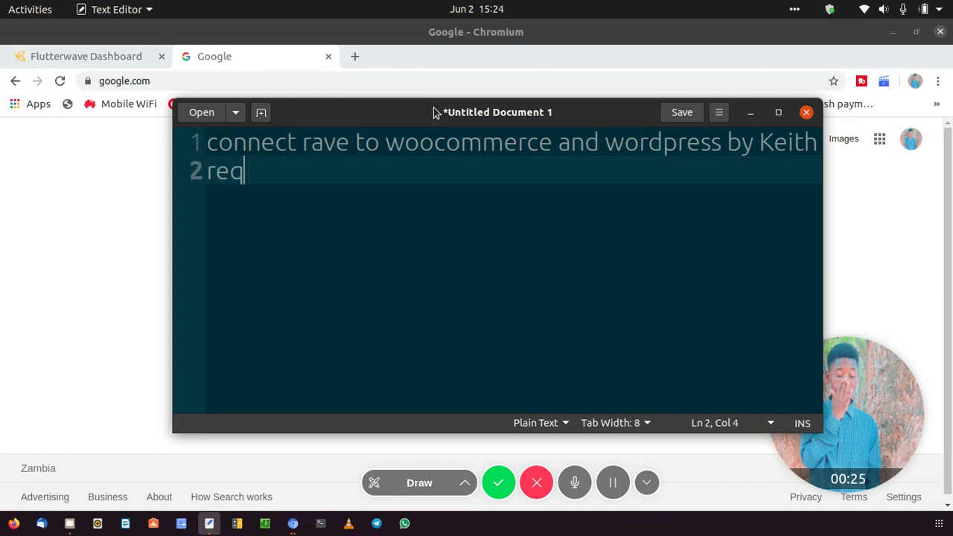
text(uirem)
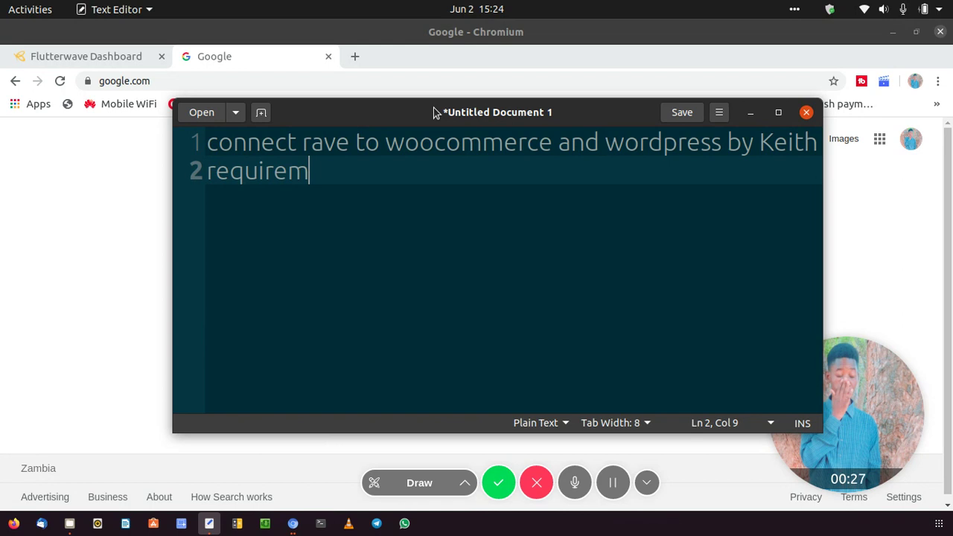
text(ents)
key(Return)
- List the requirements in the notes as "1. rave acc" and "2.site" on separate lines
text(1. )
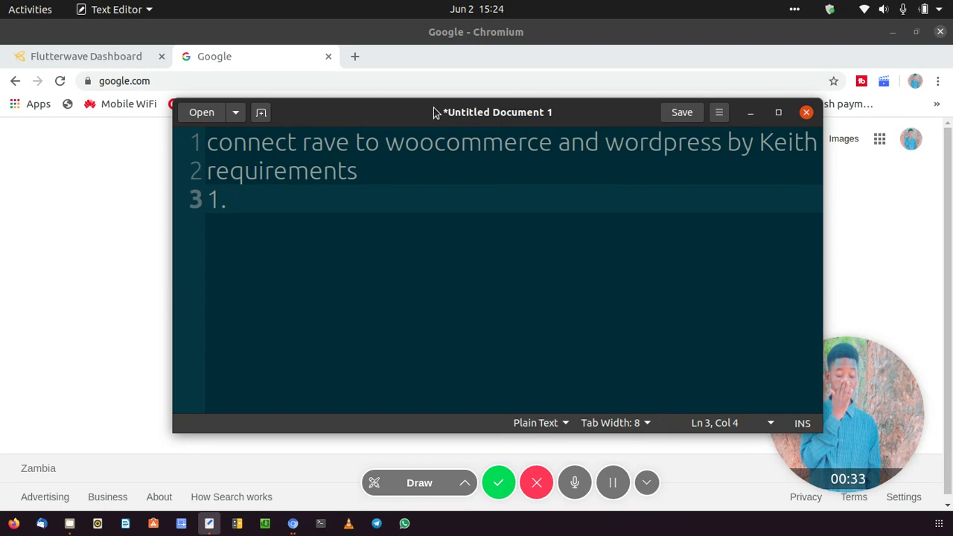
text(rave acc)
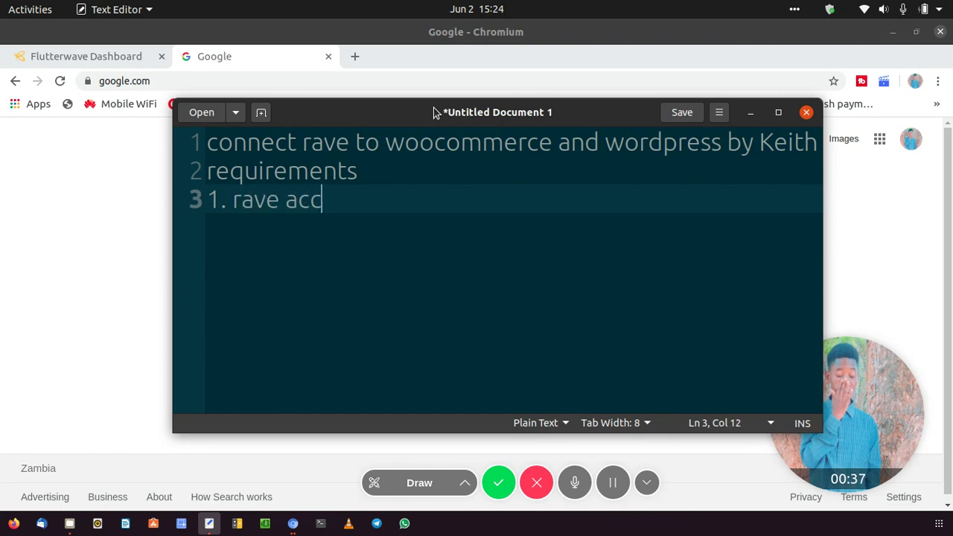
key(Return)
text(2.)
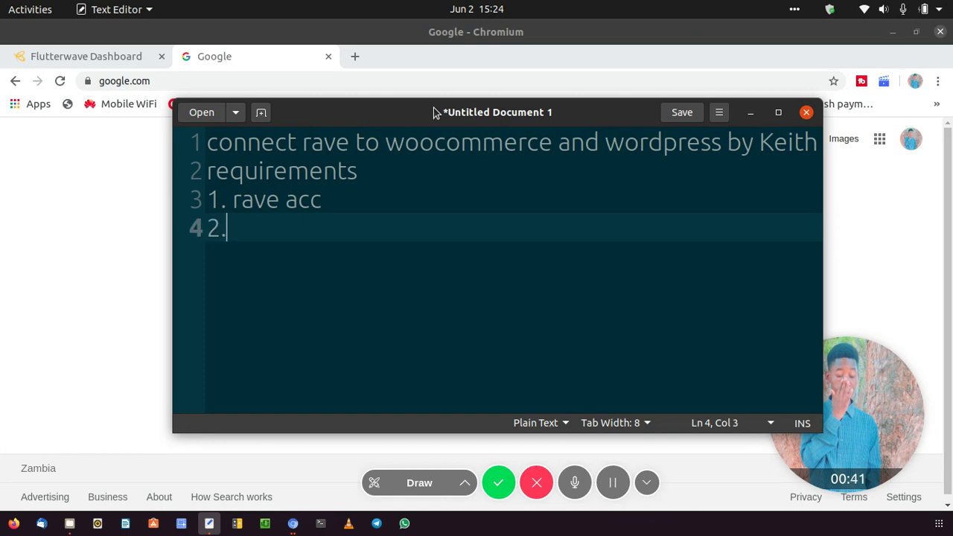
text(site)
key(Return)
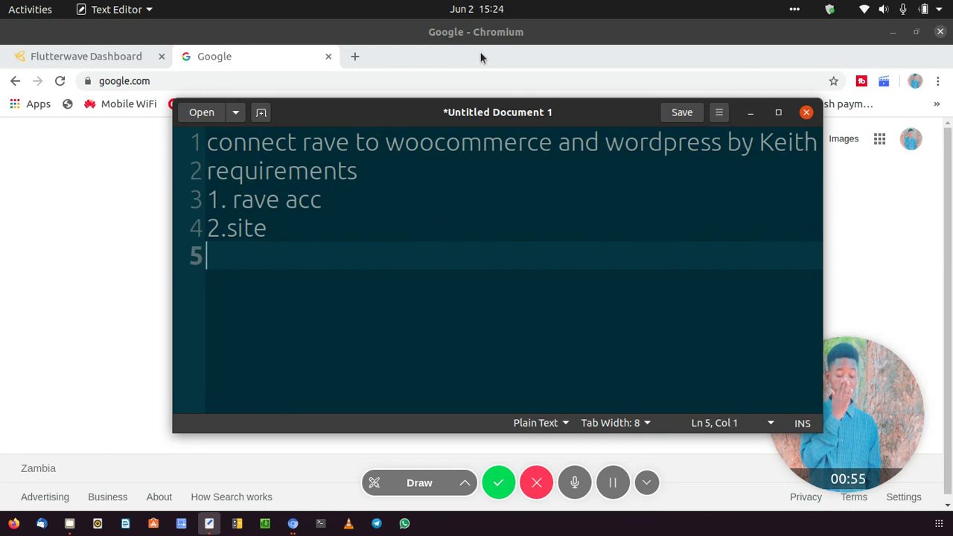
- Switch to Chromium, search Google for the freelancer's name and open their personal website
click(110, 156)
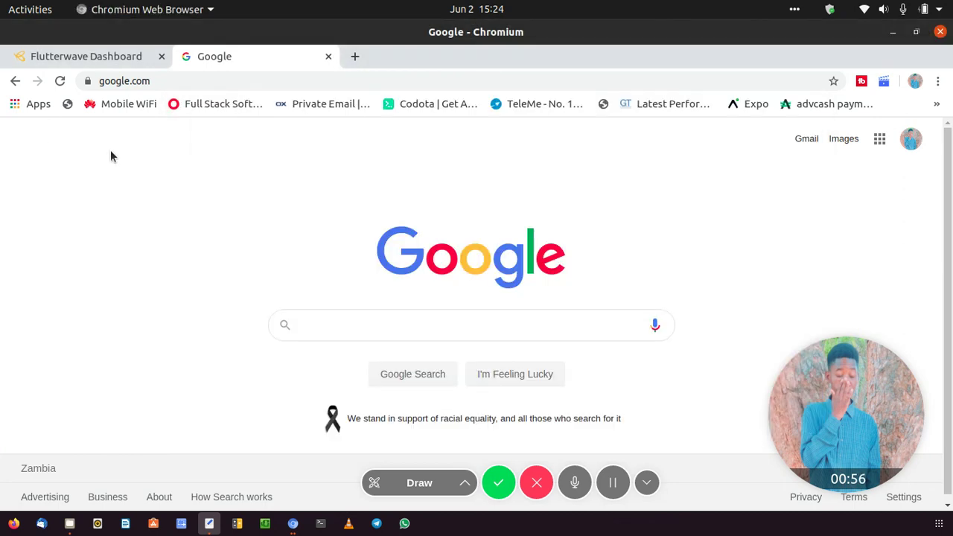
click(387, 335)
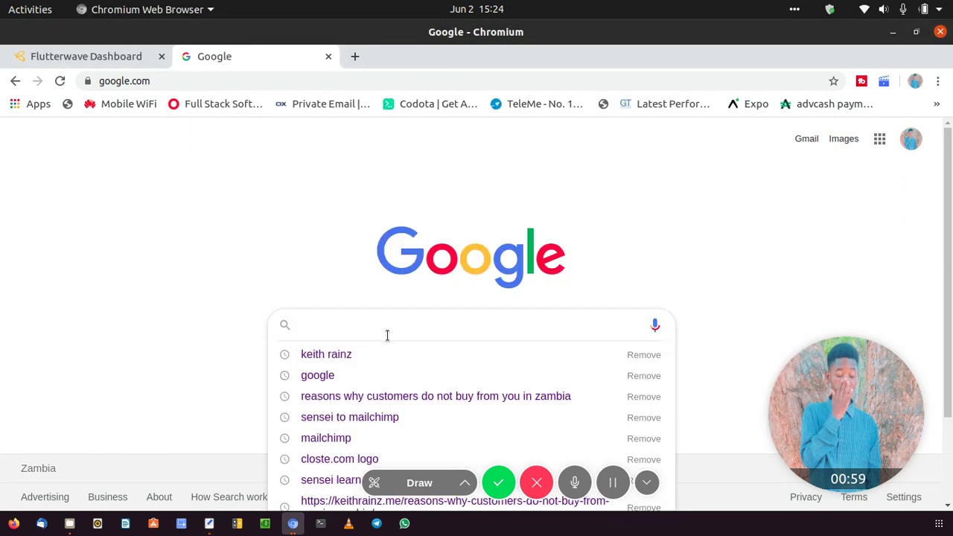
click(339, 355)
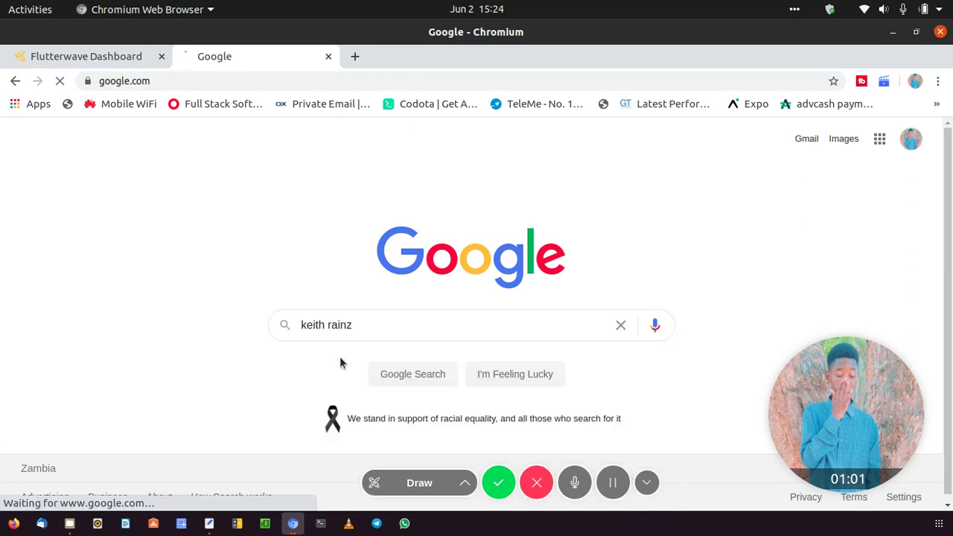
scroll(186, 298, down, 4)
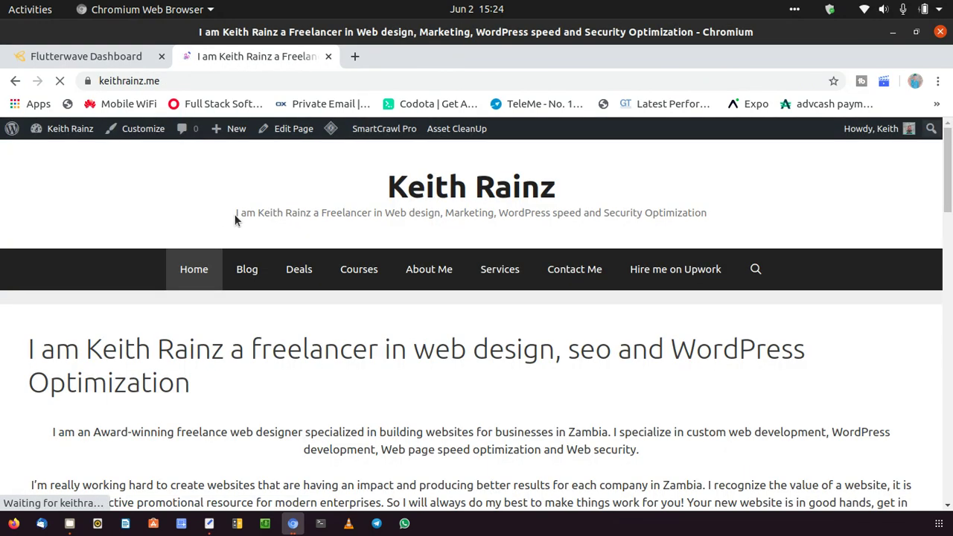
scroll(257, 227, down, 4)
scroll(259, 231, up, 3)
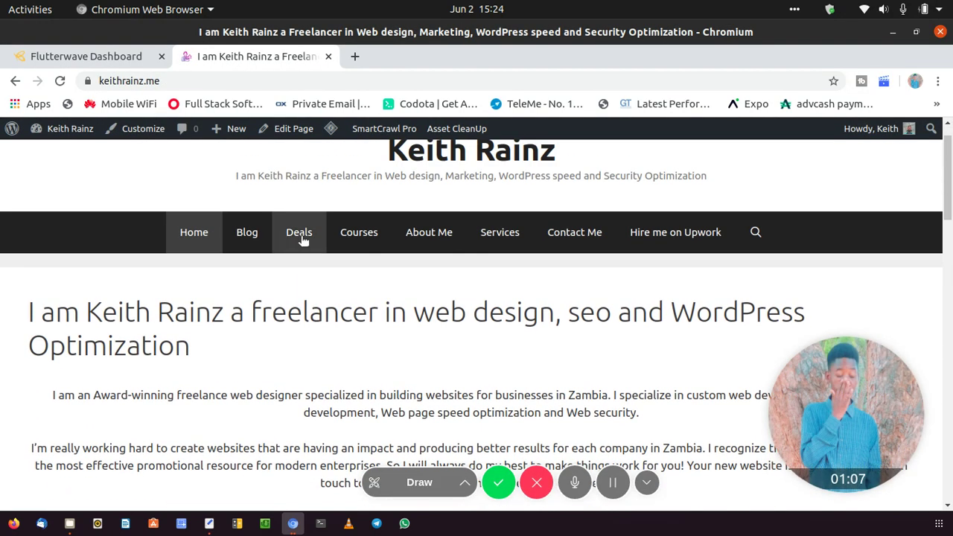
- Go to the site's Deals page and open the Payment gateway registration link in a new tab
click(301, 236)
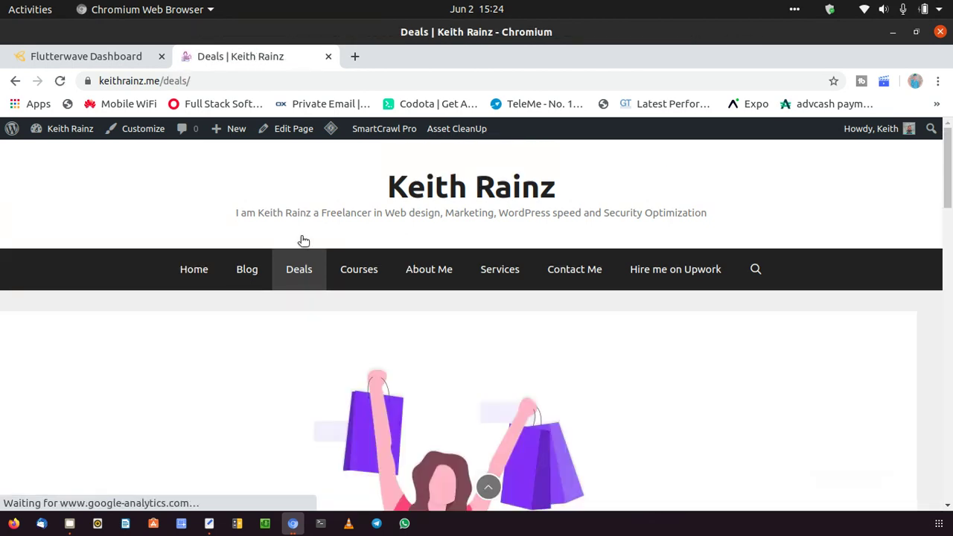
scroll(302, 242, down, 10)
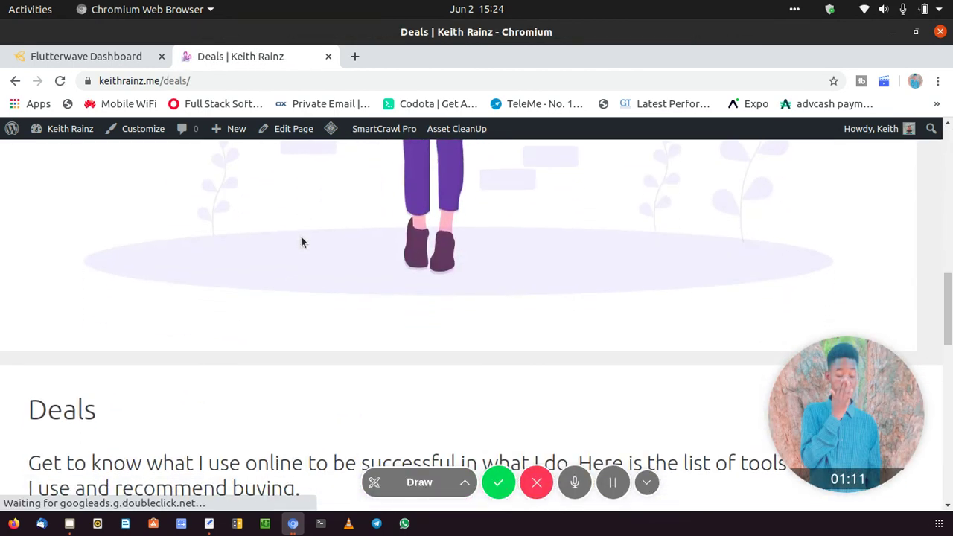
scroll(301, 236, down, 15)
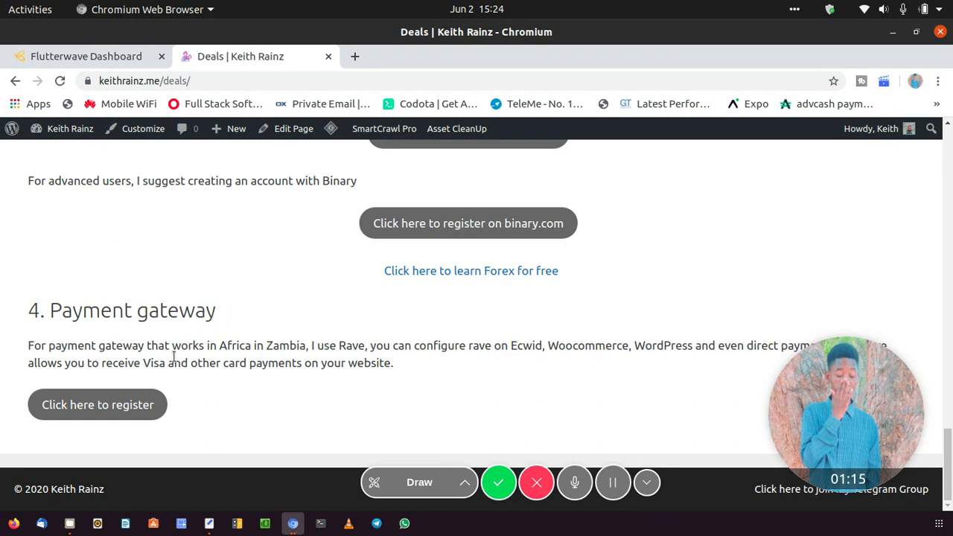
right_click(130, 402)
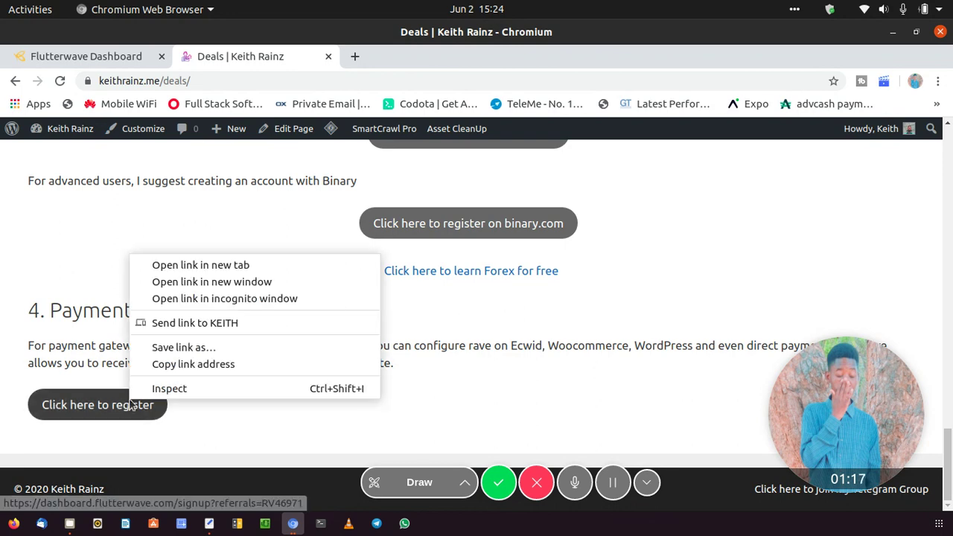
click(187, 267)
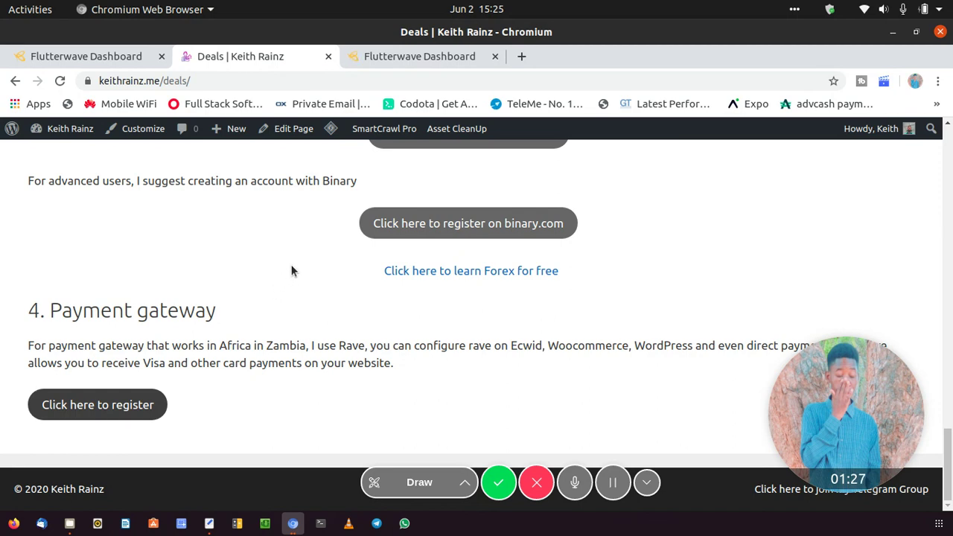
- Examine the Flutterwave sign-up form, including the available business countries and the remaining fields
click(415, 59)
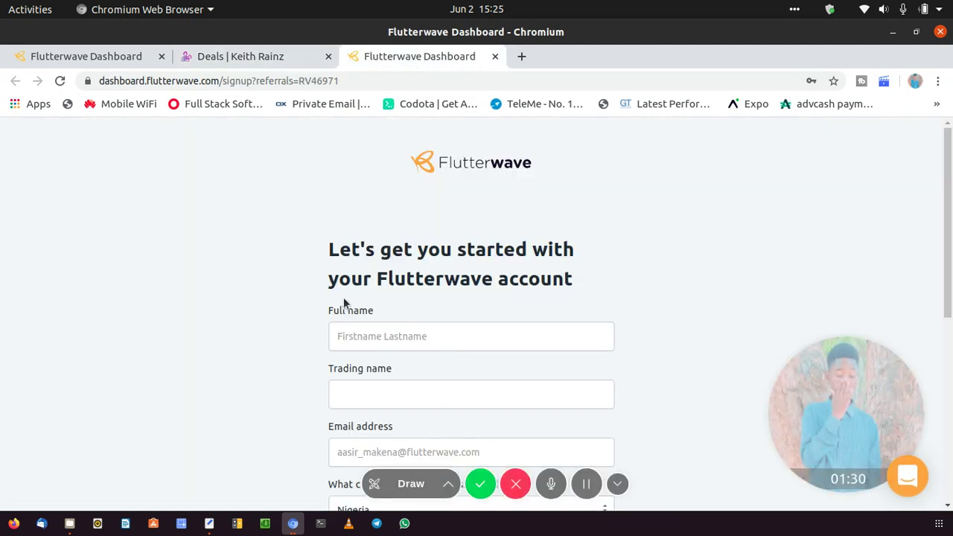
scroll(444, 238, down, 5)
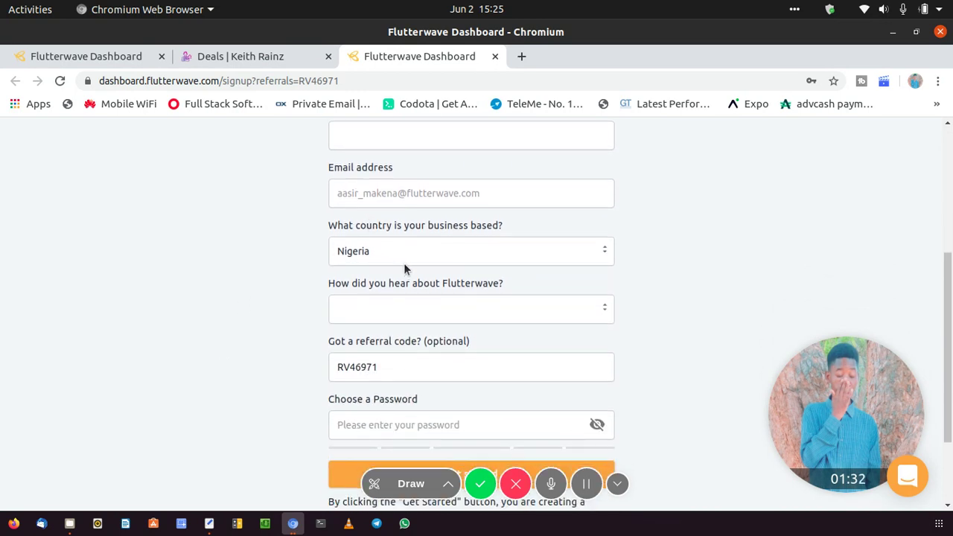
click(405, 239)
scroll(416, 314, down, 3)
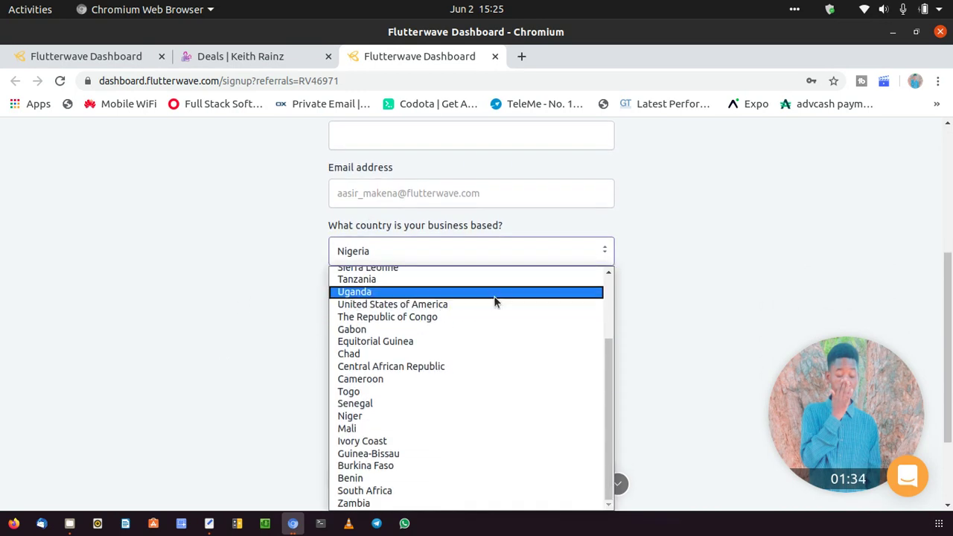
click(675, 252)
scroll(675, 253, down, 3)
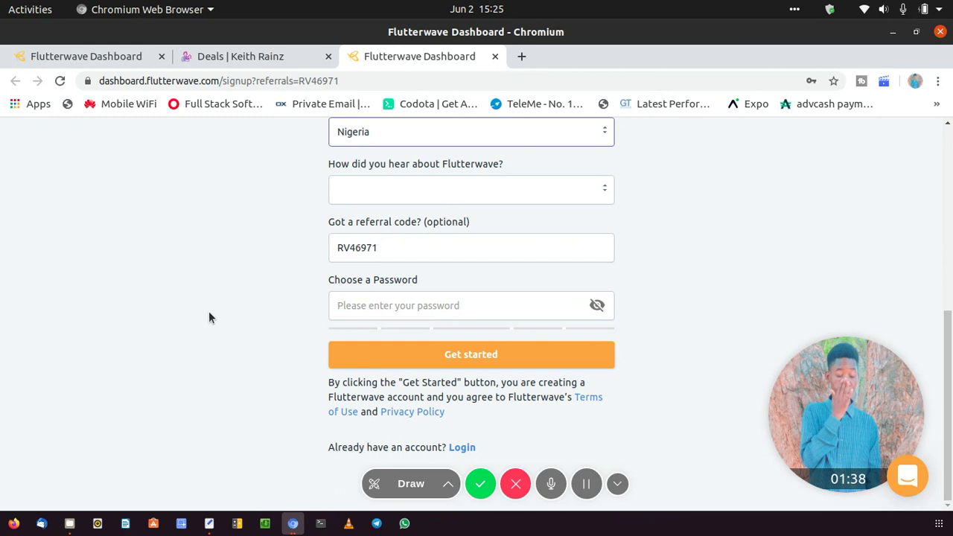
- Switch to the Text Editor and insert a blank line between "1. rave acc" and "2.site"
click(210, 524)
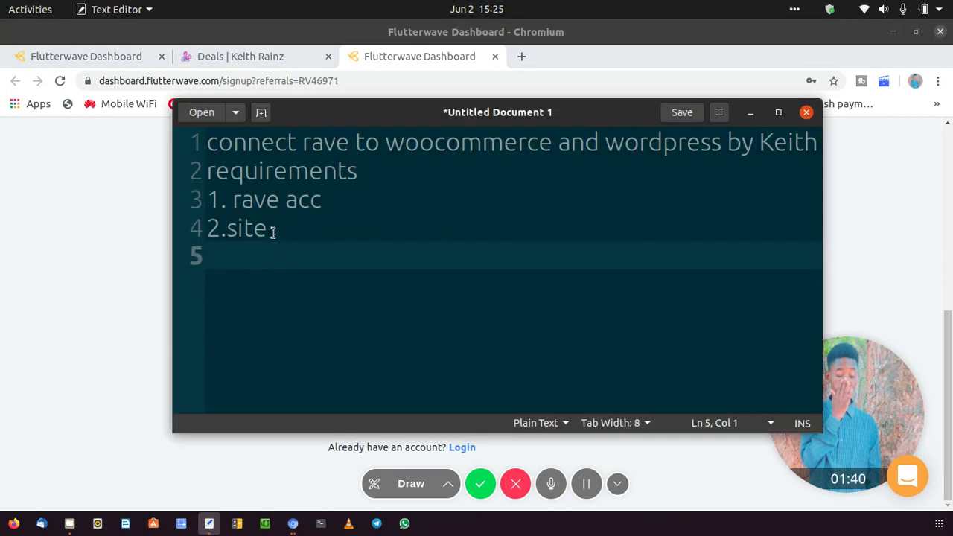
click(330, 207)
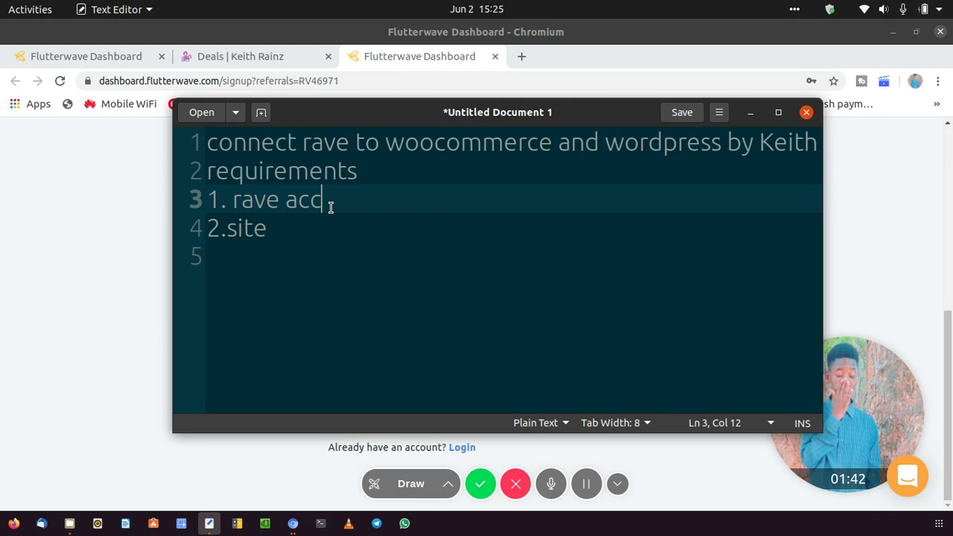
key(Return)
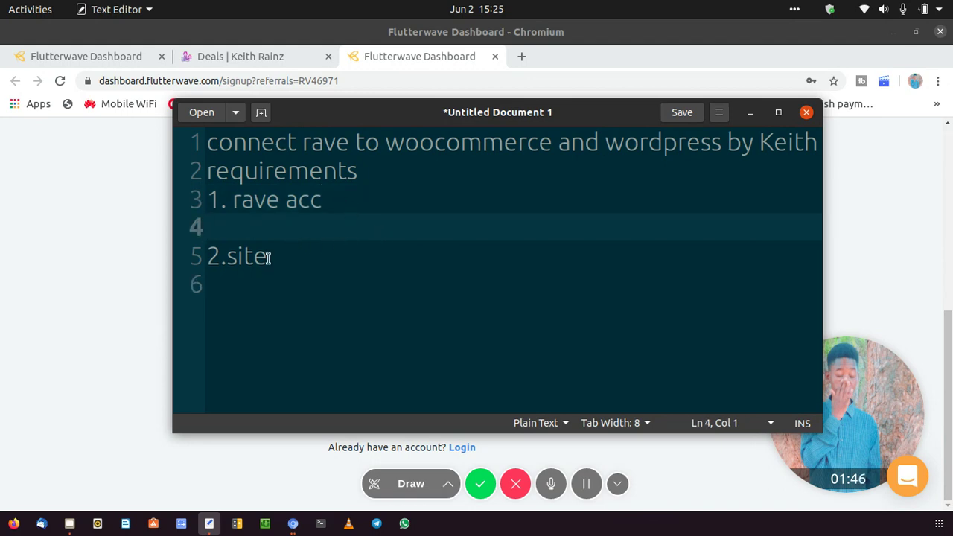
click(342, 256)
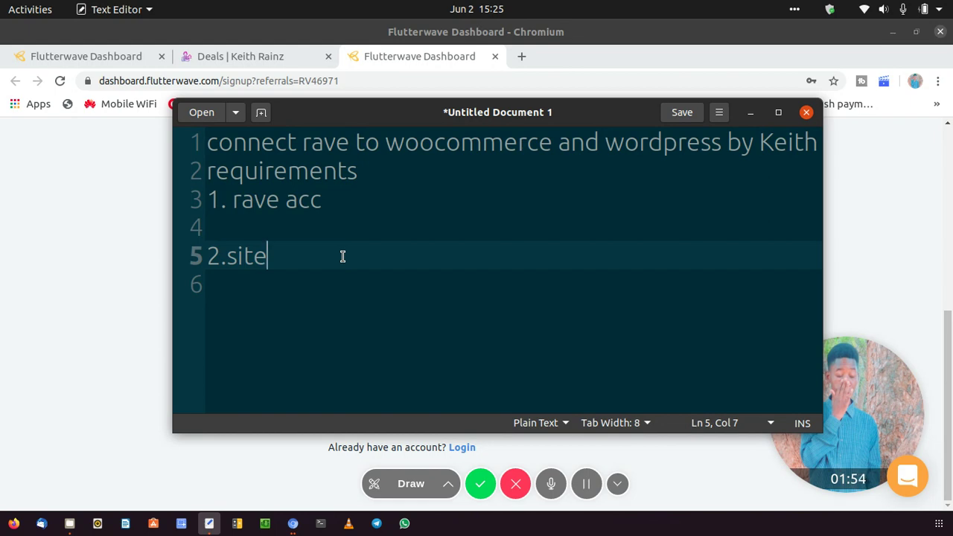
- Return to Chromium, load the demo site keithwp.wpmudev.host and look through its sample page
click(159, 252)
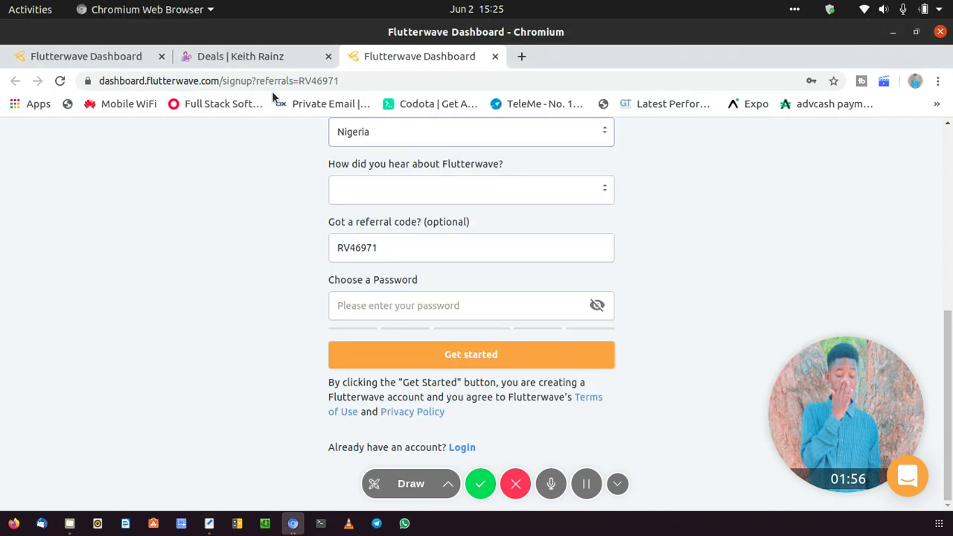
click(295, 80)
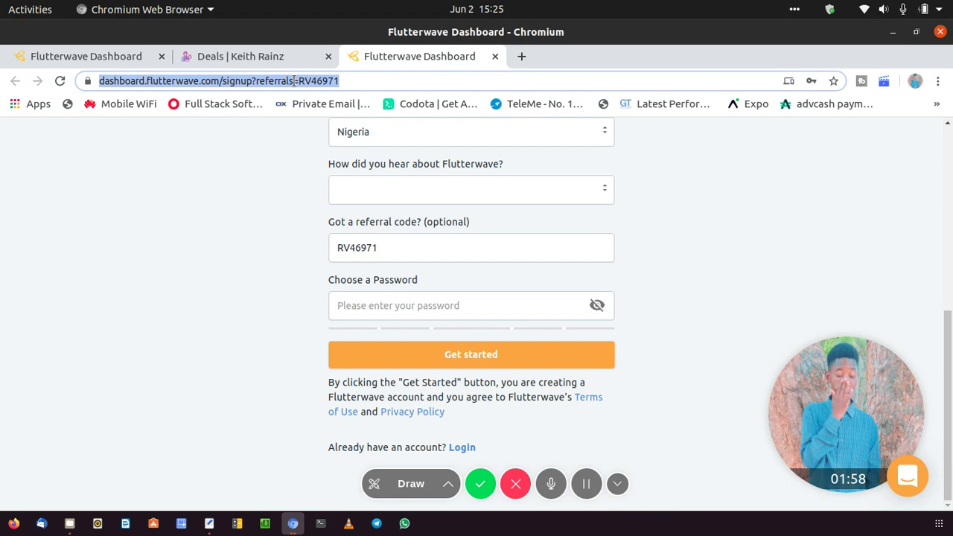
text(keithwp)
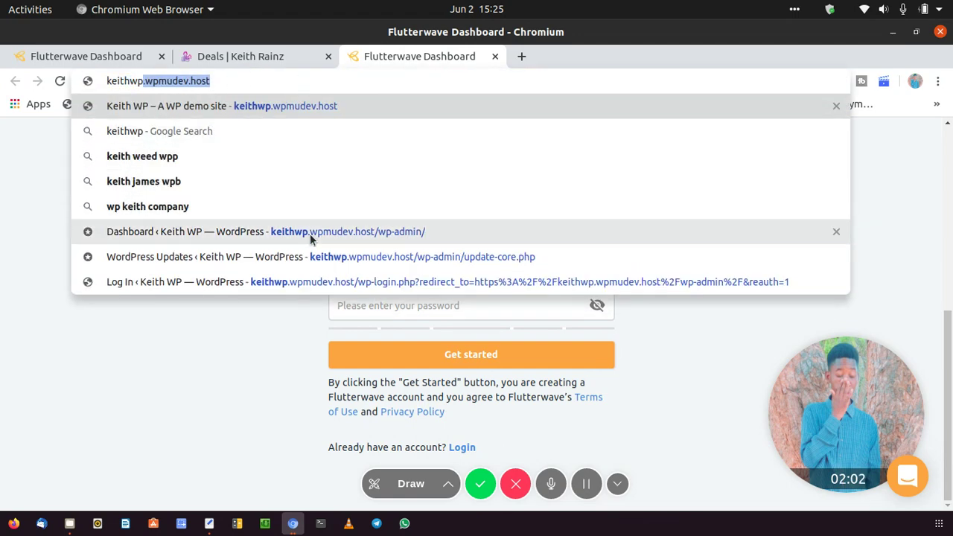
click(292, 105)
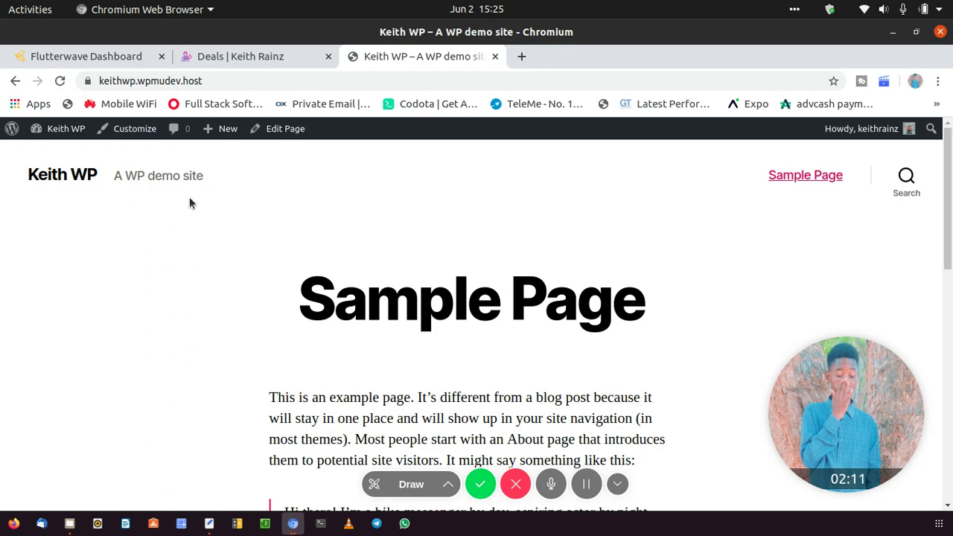
scroll(304, 185, down, 10)
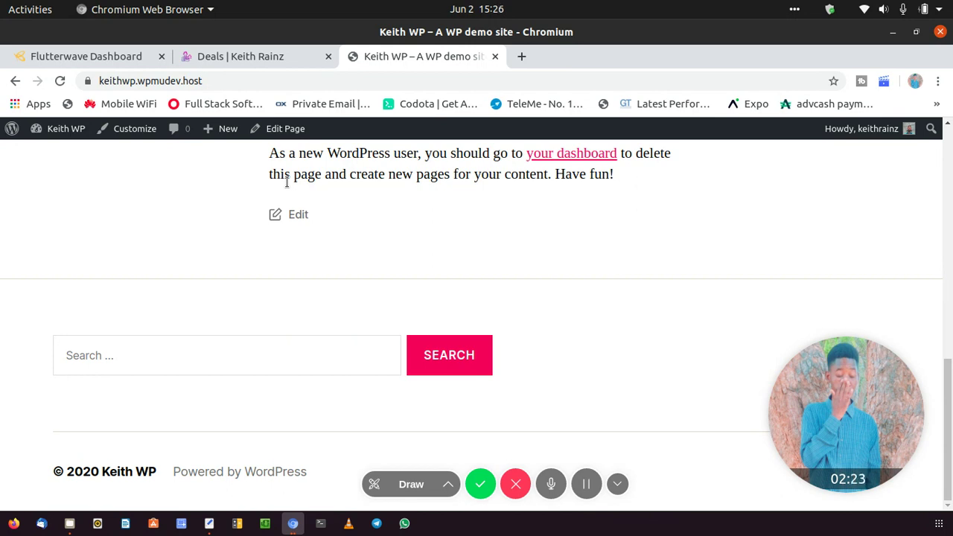
- Go to the demo site's WordPress dashboard and open the page for adding new plugins
mouse_move(65, 143)
click(53, 153)
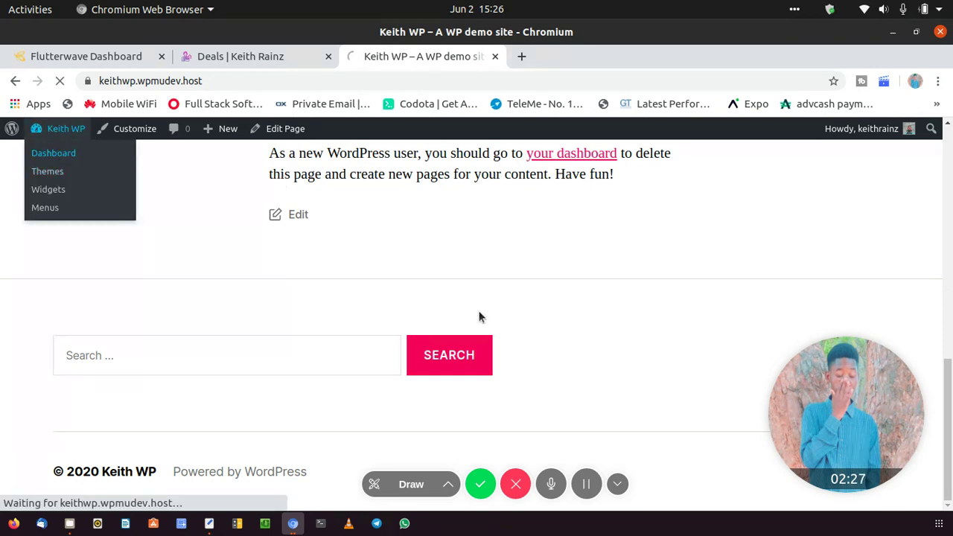
scroll(479, 311, up, 10)
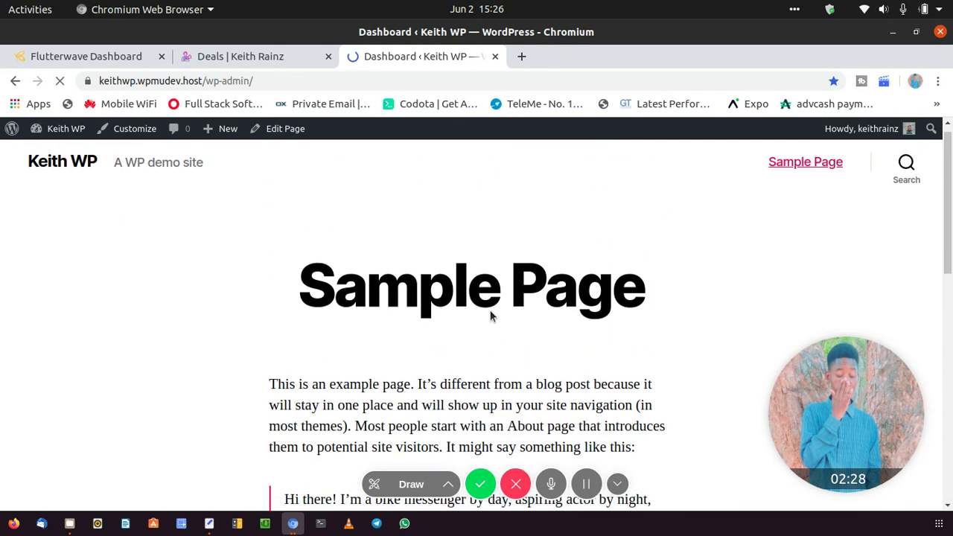
scroll(15, 339, down, 1)
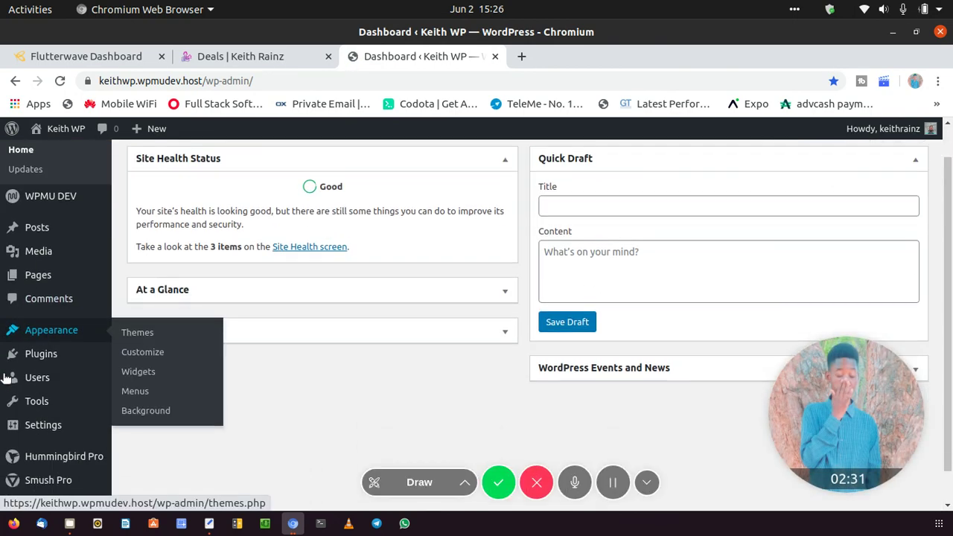
mouse_move(56, 354)
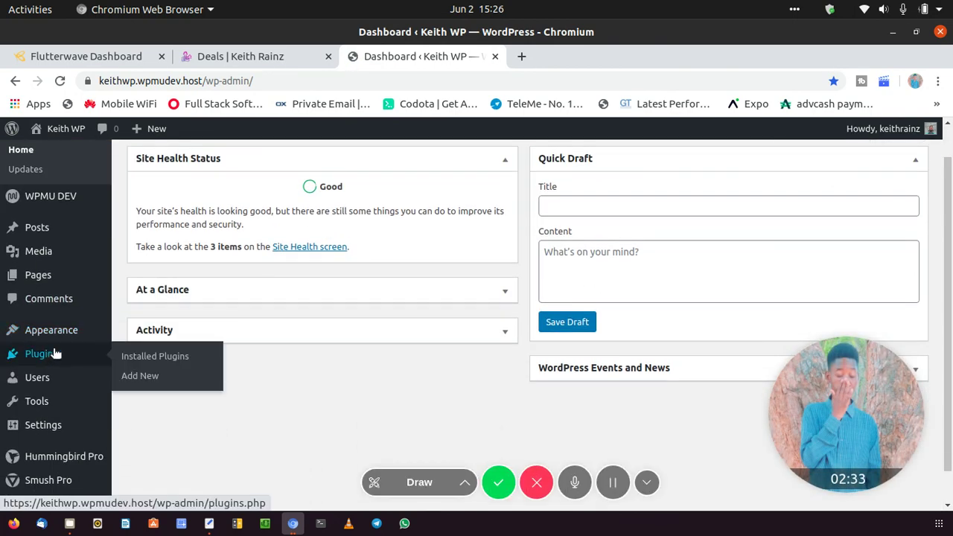
click(138, 377)
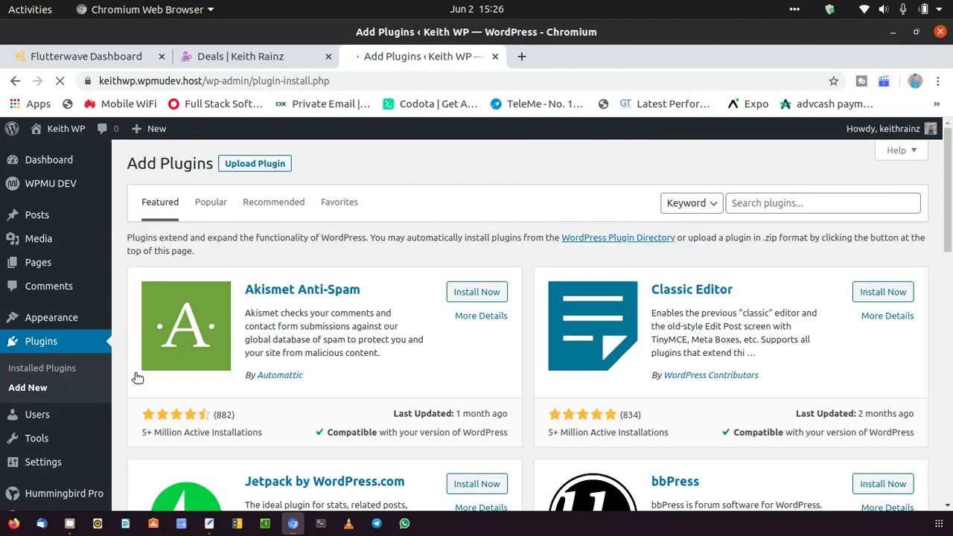
- Search the plugin directory for "rave" and find the Rave Payment Forms plugin in the results
click(788, 203)
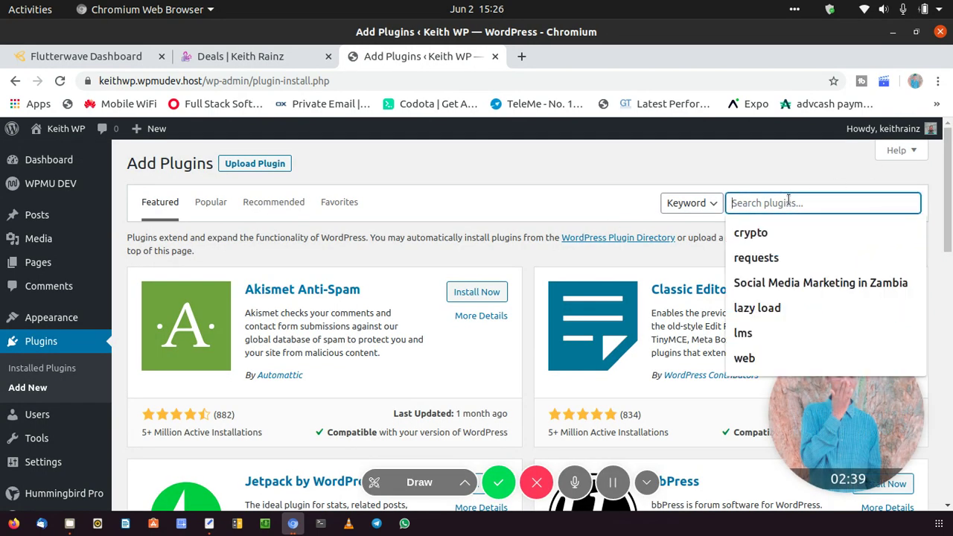
text(rave)
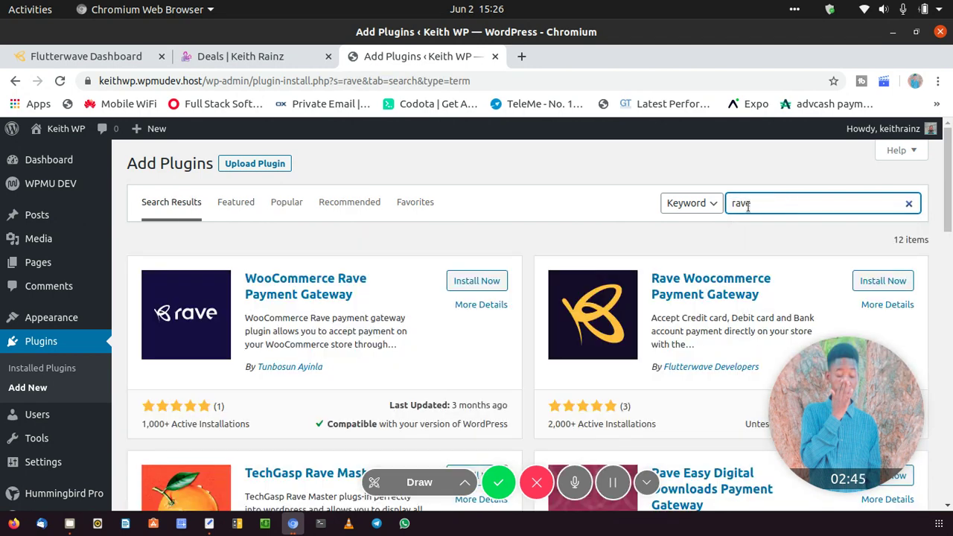
scroll(593, 230, down, 3)
scroll(591, 231, down, 4)
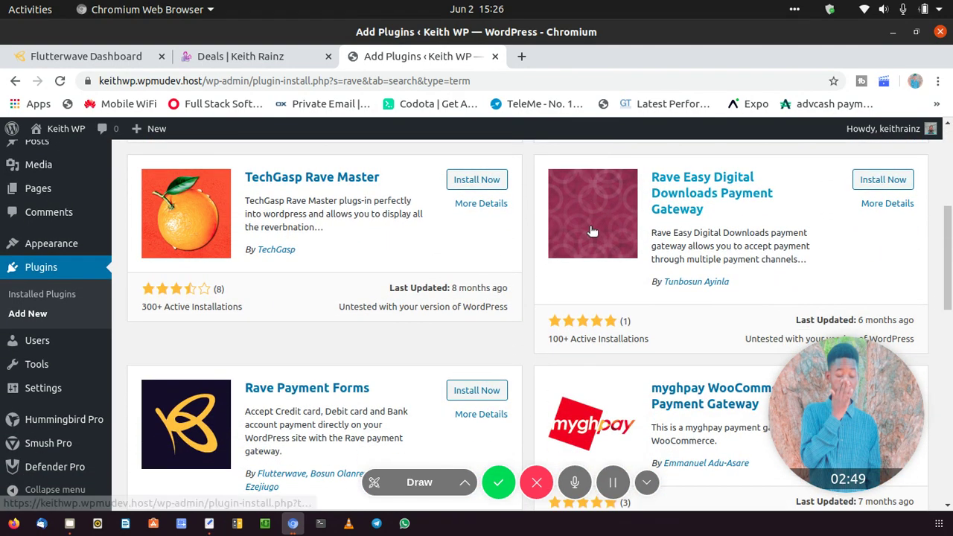
scroll(590, 229, down, 3)
scroll(590, 231, down, 2)
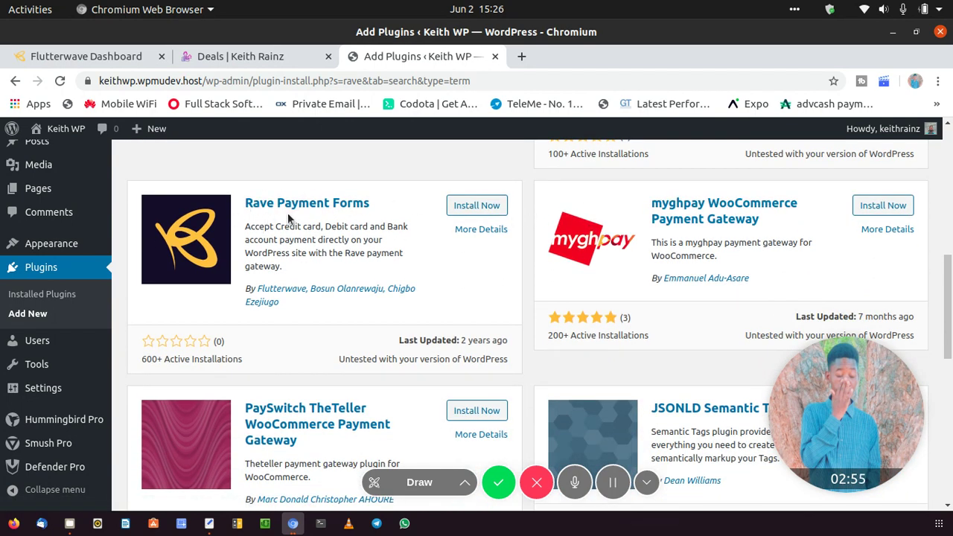
- Copy the plugin name "Rave Payment Forms" onto a new line below "2.site" in the Text Editor notes
drag(377, 206, 246, 205)
key(ctrl+c)
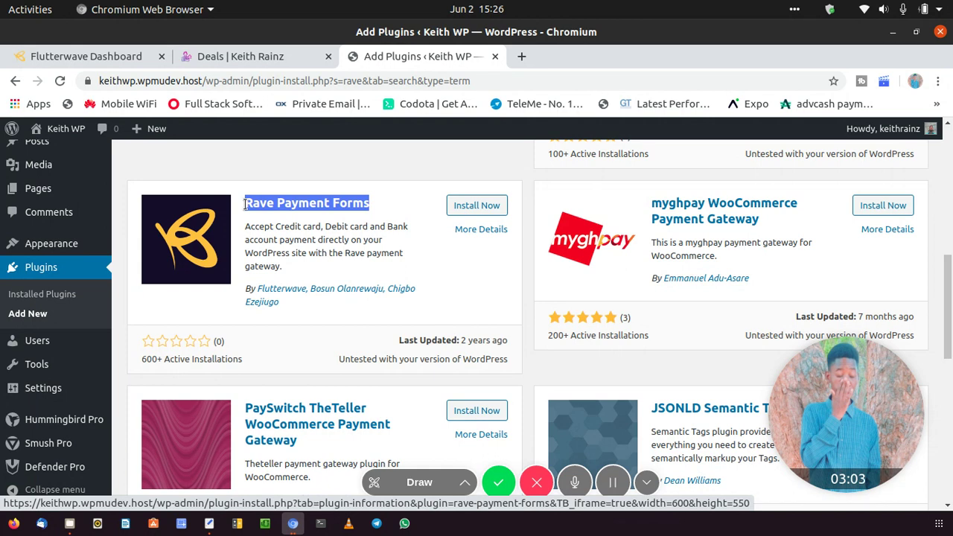
click(208, 525)
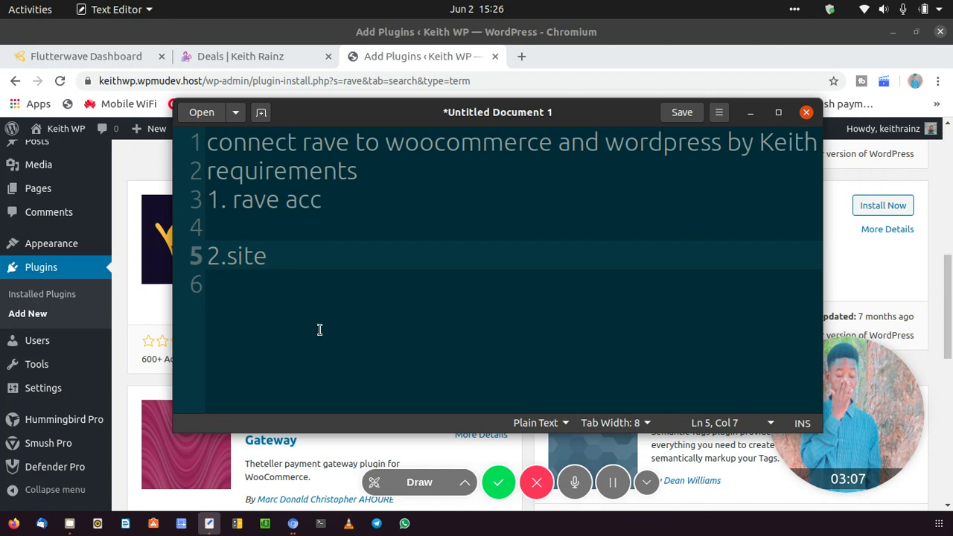
key(Return)
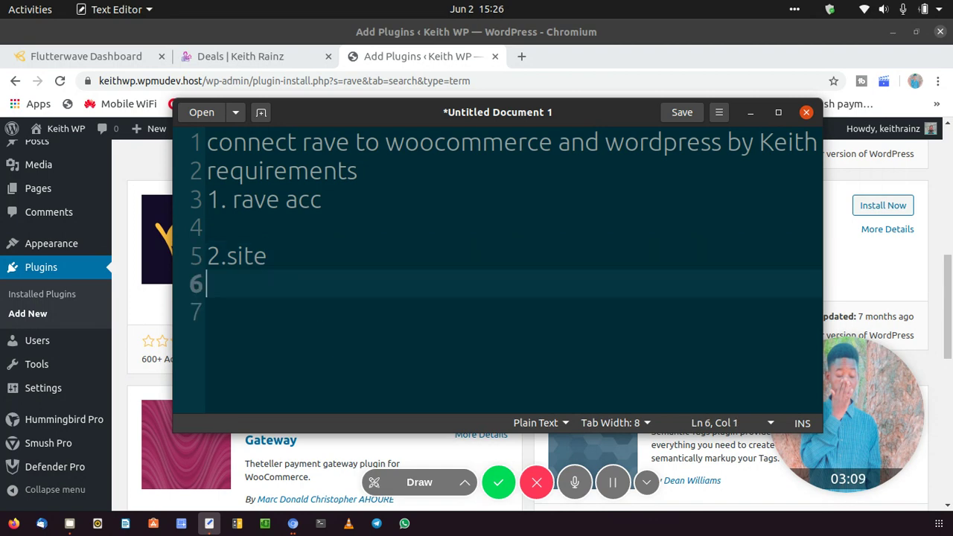
key(ctrl+v)
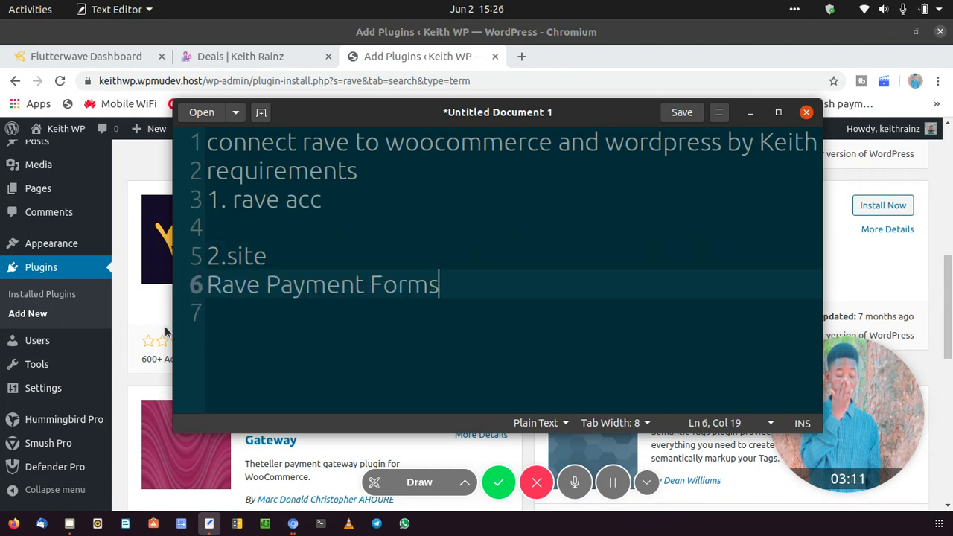
- Return to Chromium, install and activate the Rave Payment Forms plugin, and open its settings for entering the keys
click(142, 307)
click(473, 211)
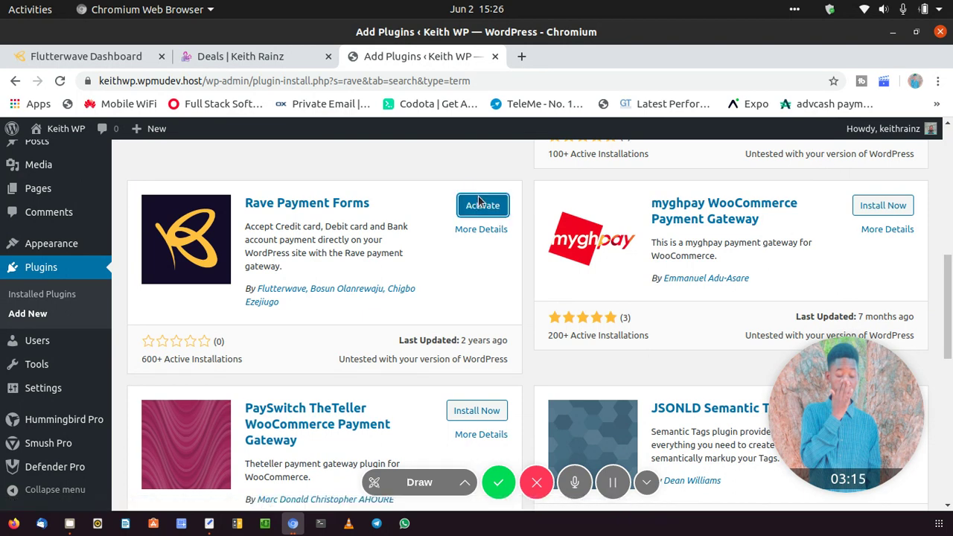
click(479, 209)
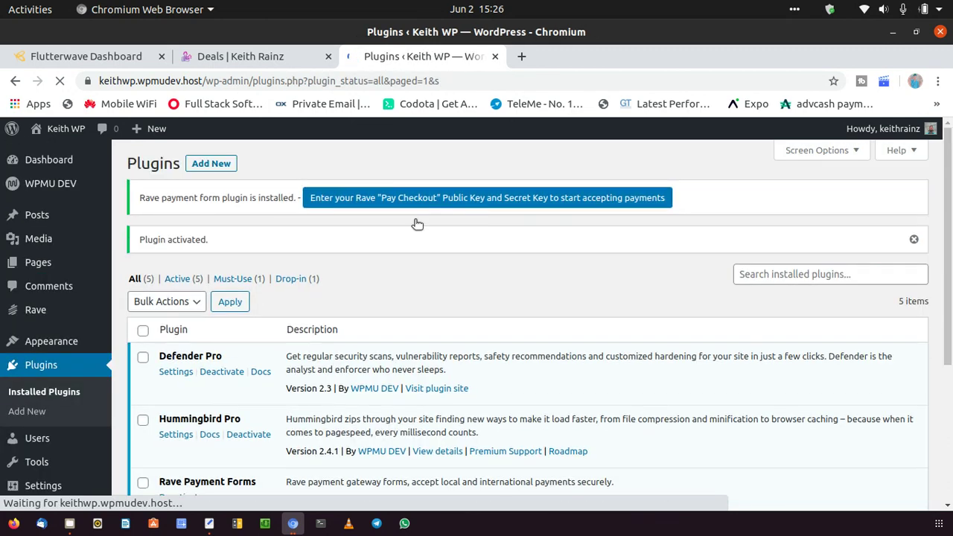
click(362, 198)
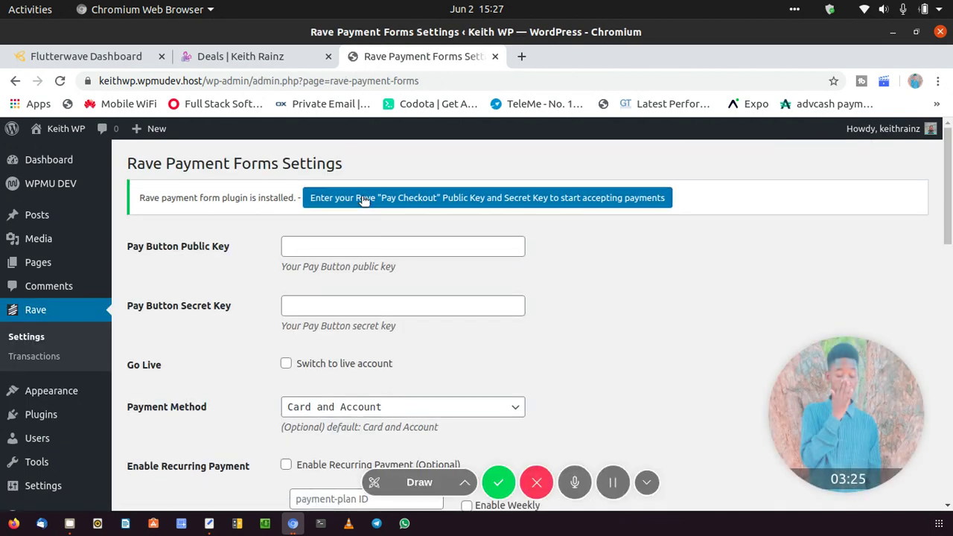
- Switch the Rave plugin to the live account and check the available payment method options
scroll(275, 233, down, 1)
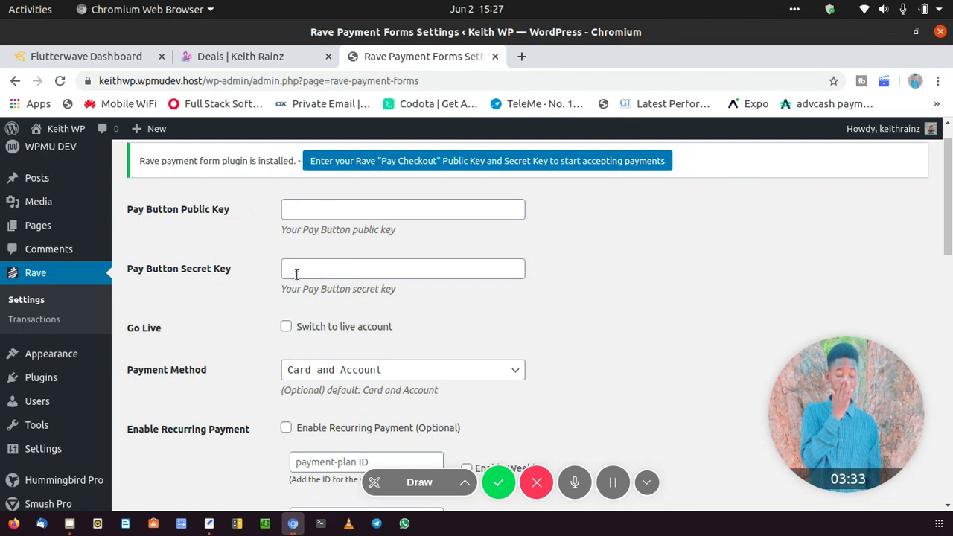
click(286, 326)
scroll(344, 322, down, 1)
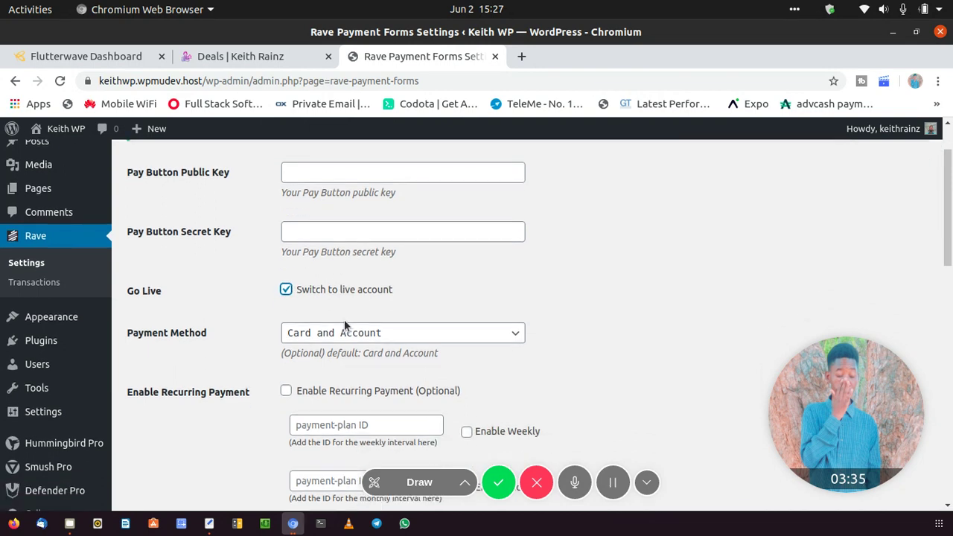
click(430, 330)
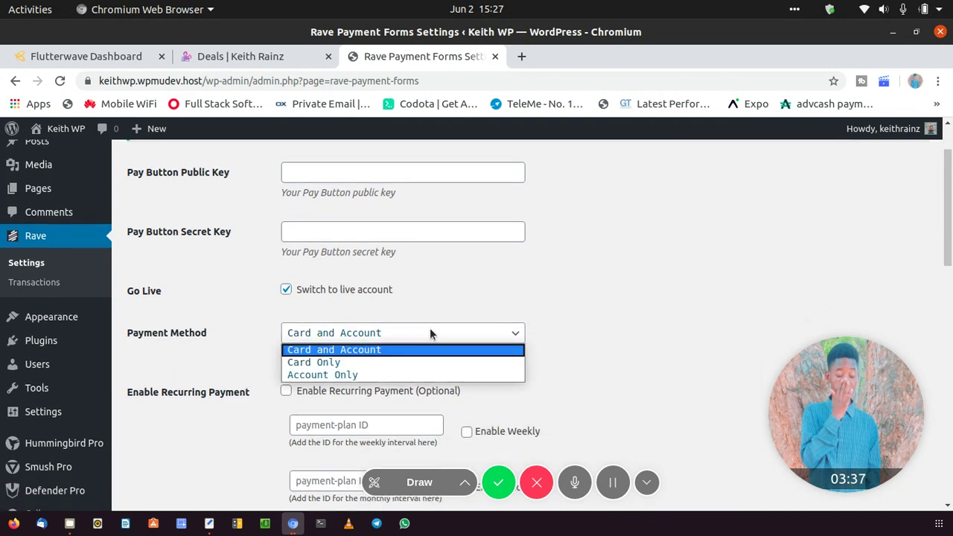
click(430, 329)
click(261, 353)
scroll(307, 331, down, 2)
click(286, 317)
scroll(644, 266, down, 2)
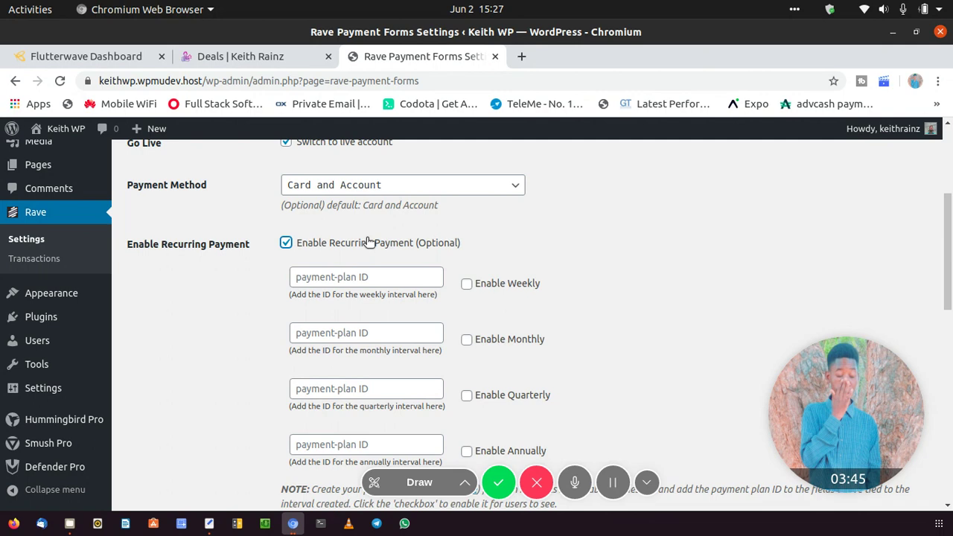
- Set the modal title to "rave" and the modal description to "pay by rave"
scroll(287, 247, down, 8)
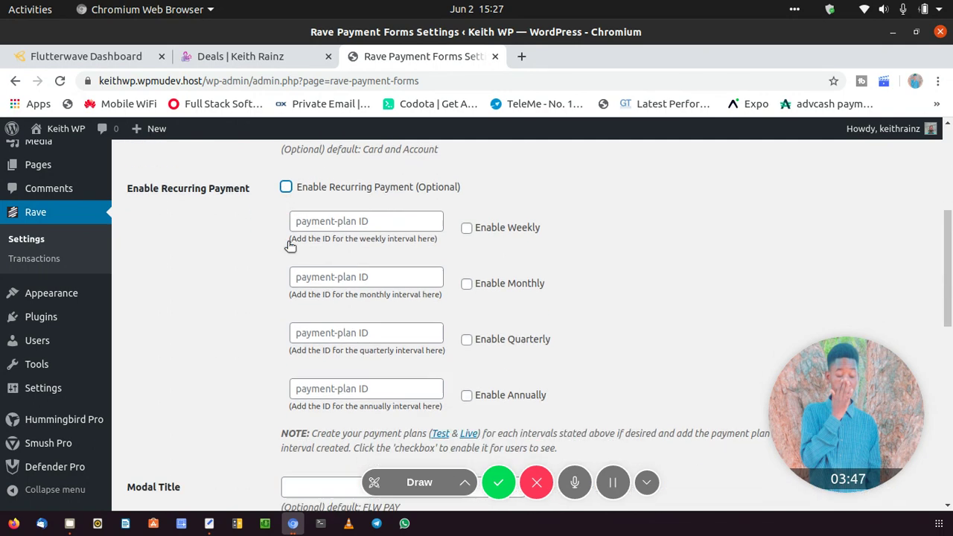
click(315, 245)
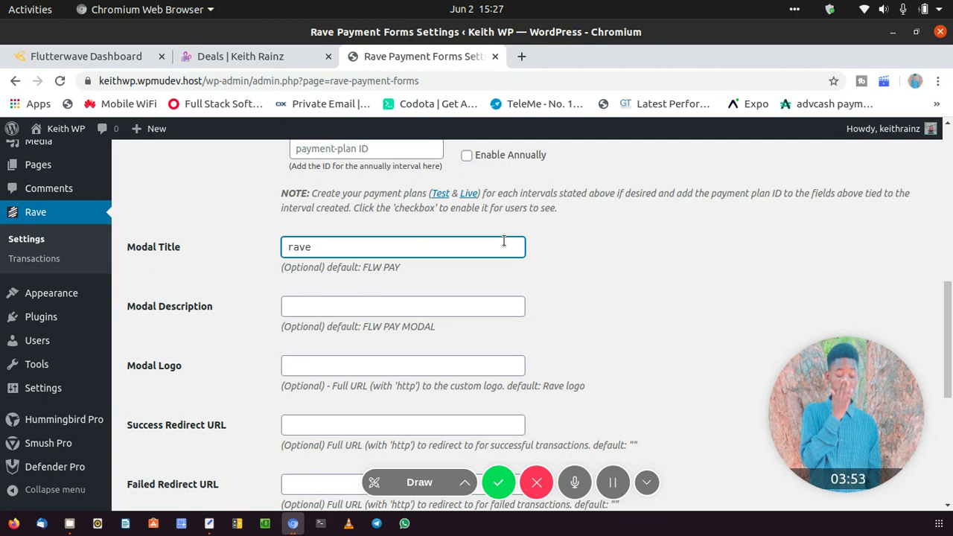
click(426, 322)
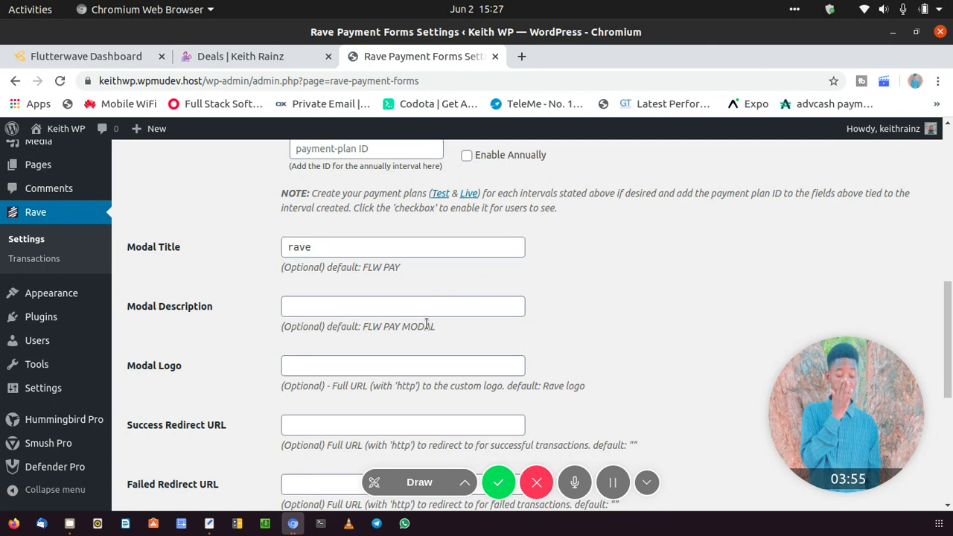
click(427, 301)
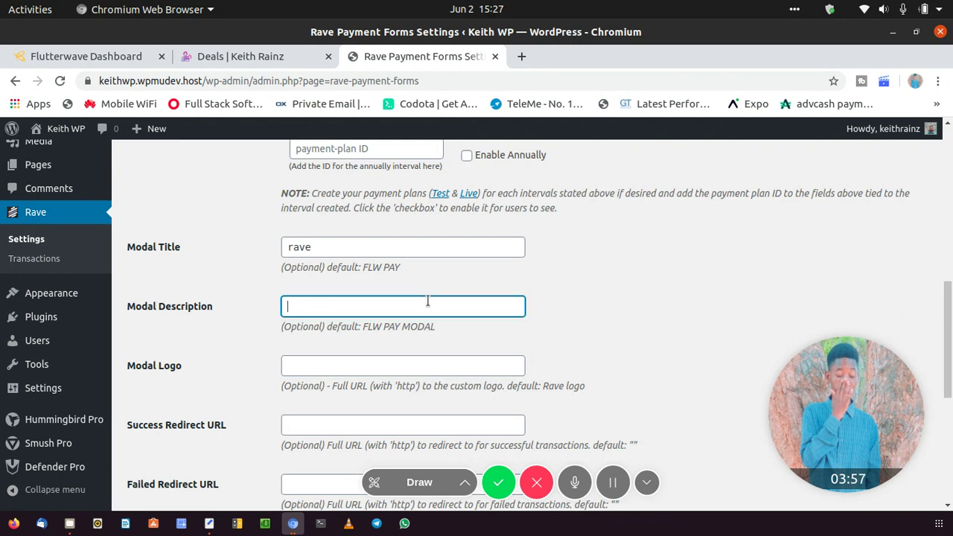
text(pay by rave)
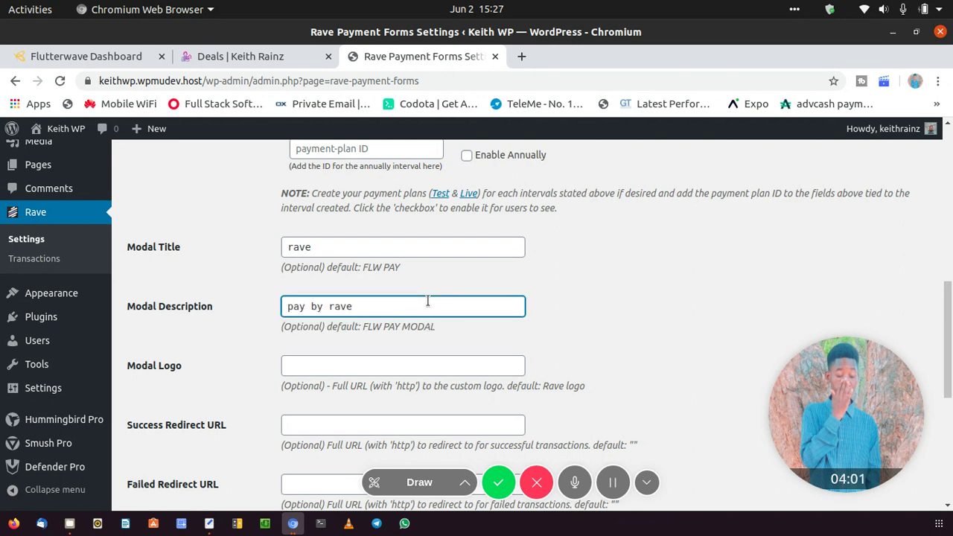
- Skip the optional modal logo and redirect URLs and set the pay button text to "pay now"
click(410, 363)
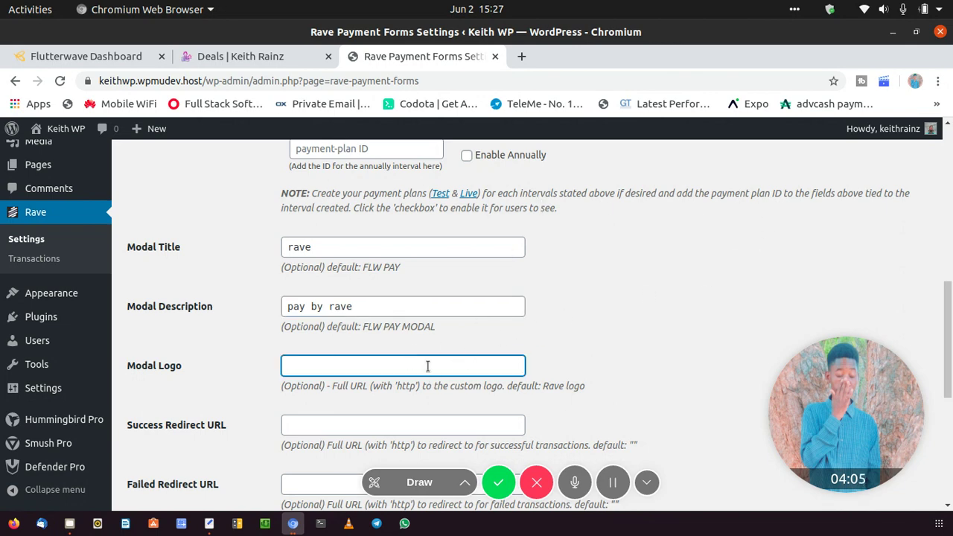
scroll(121, 350, down, 2)
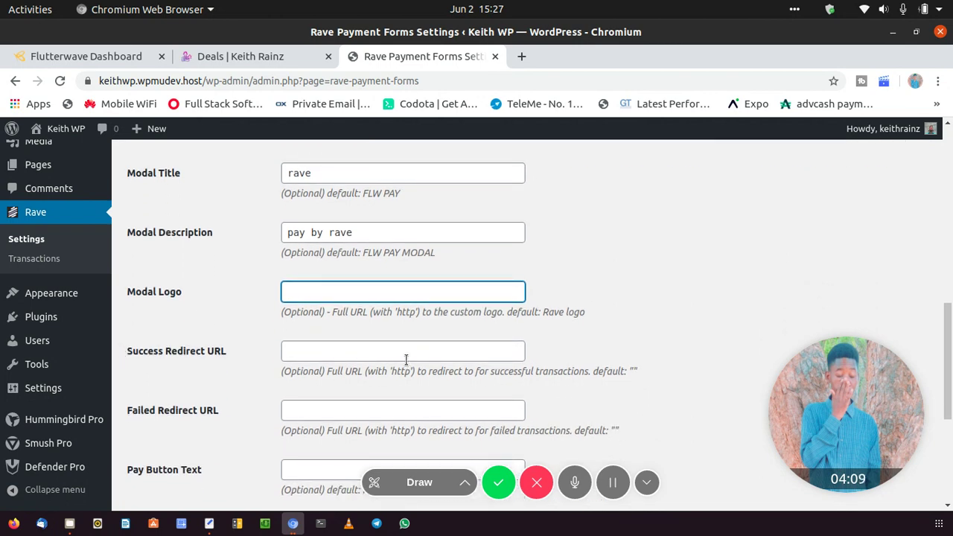
click(406, 359)
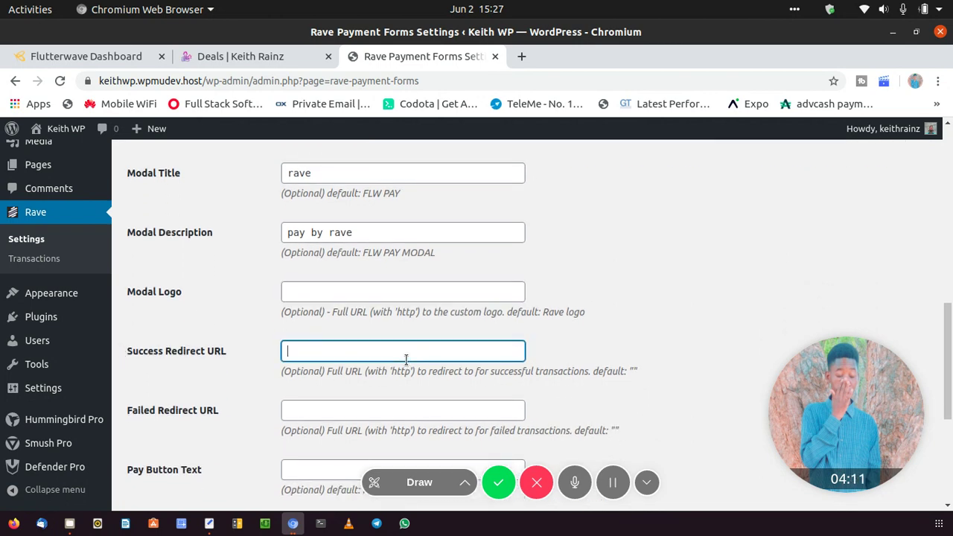
scroll(272, 398, down, 2)
click(302, 336)
scroll(271, 377, down, 2)
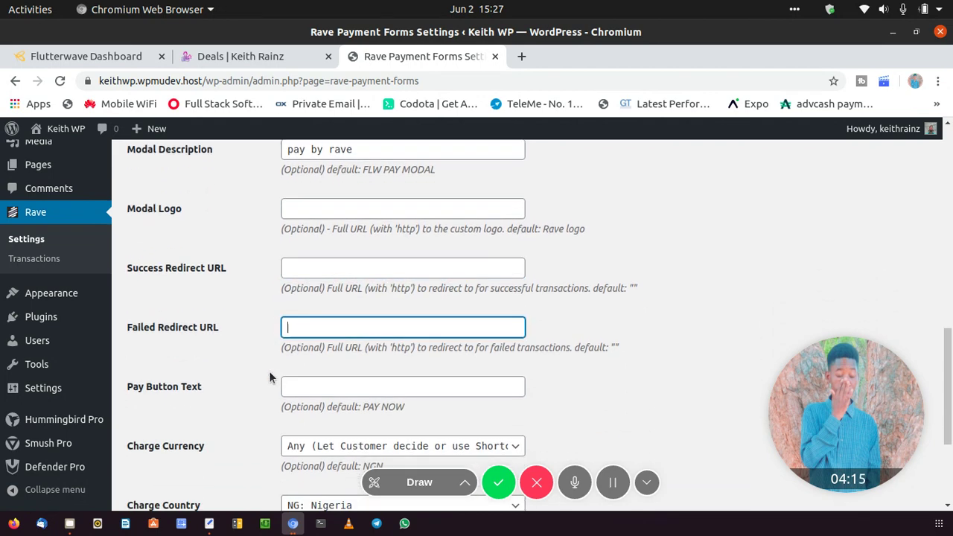
click(316, 324)
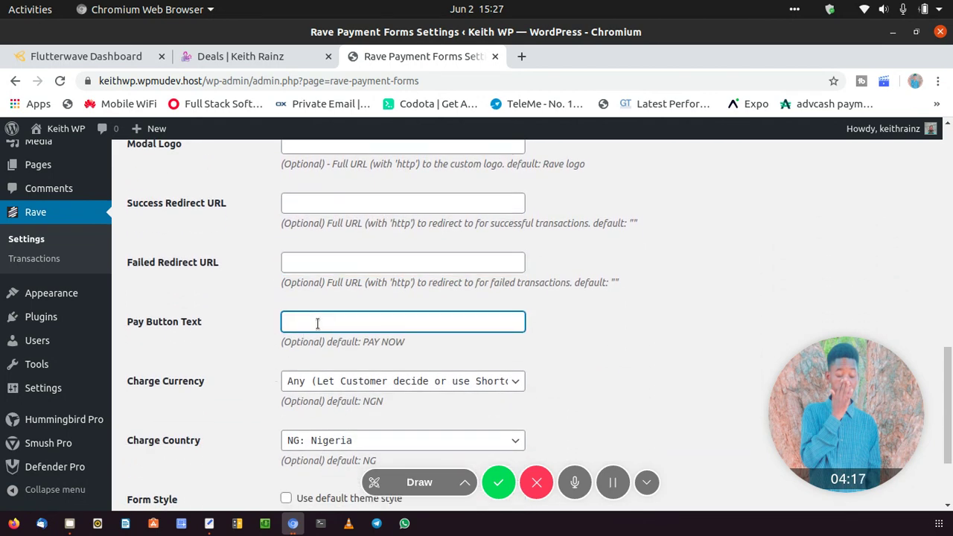
text(pay now)
- Set the charge country to All (Worldwide)
scroll(390, 359, down, 3)
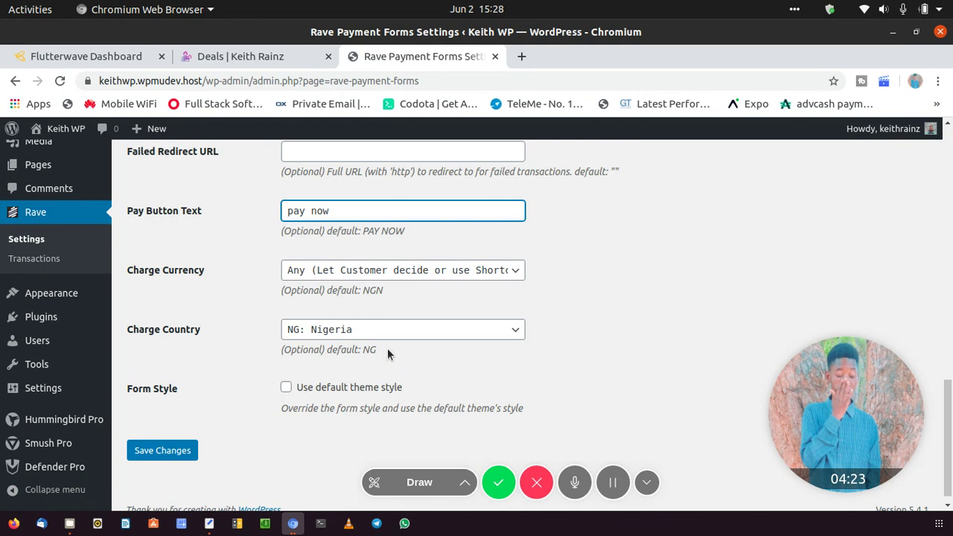
click(386, 335)
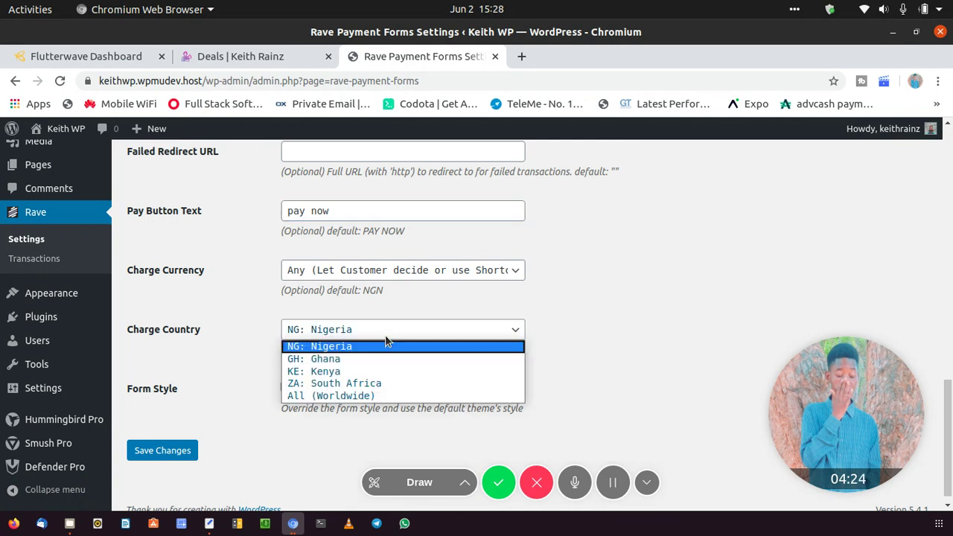
click(358, 394)
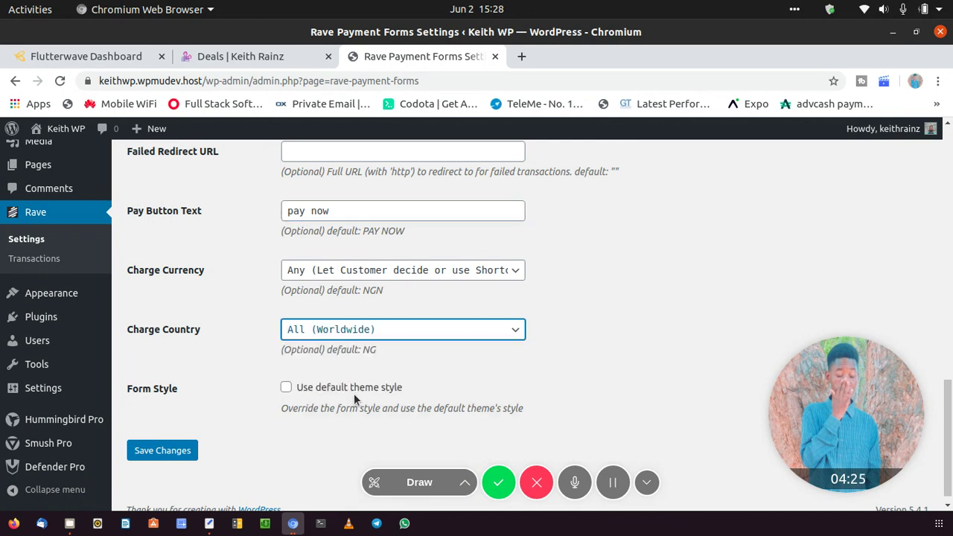
click(397, 332)
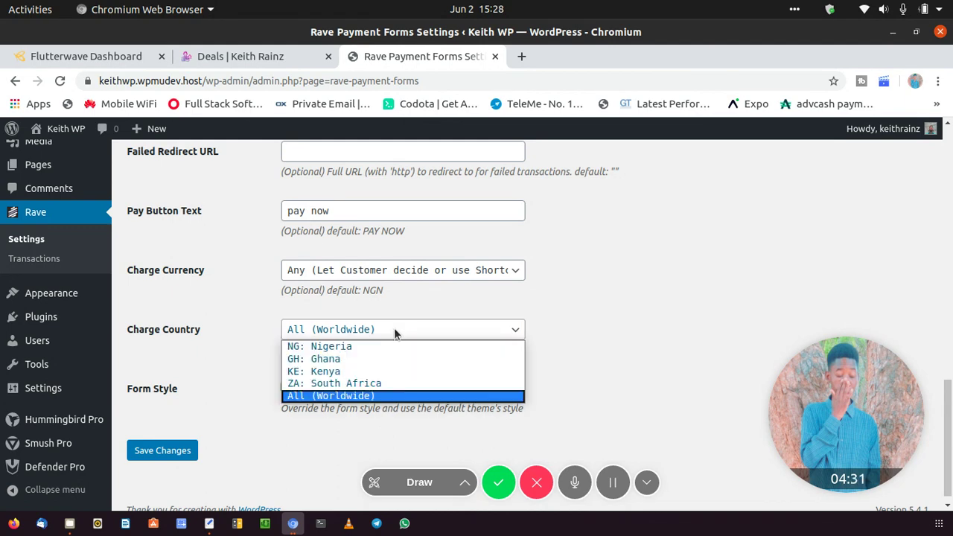
click(394, 329)
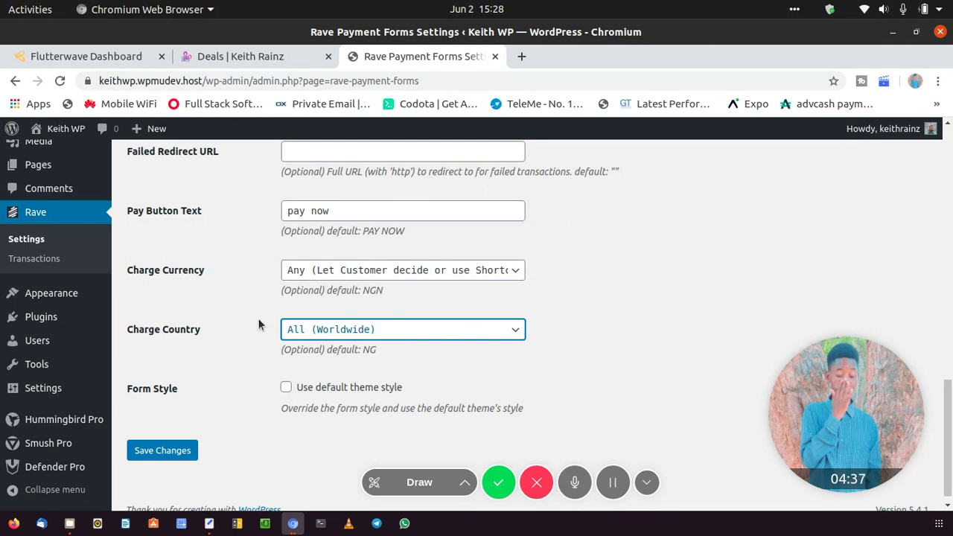
scroll(258, 318, up, 10)
scroll(258, 316, up, 5)
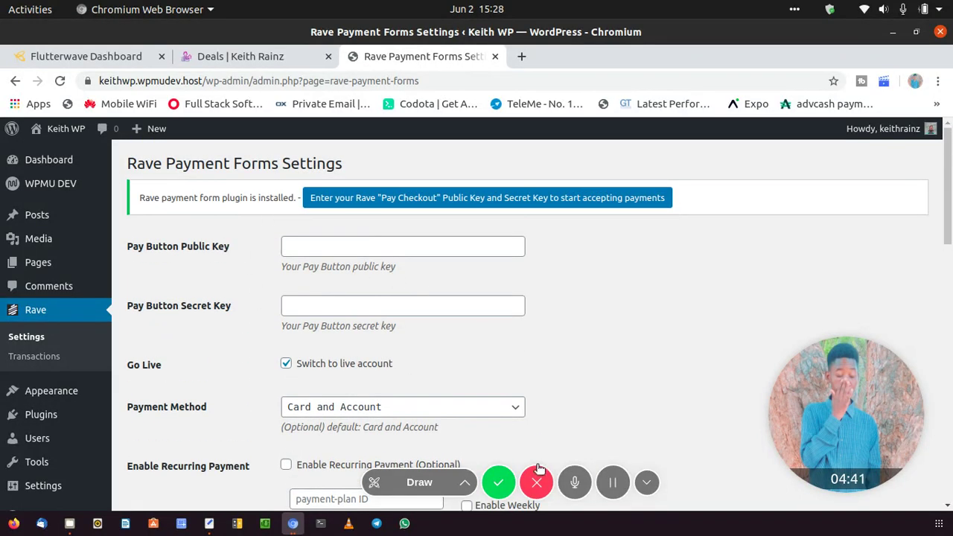
click(611, 483)
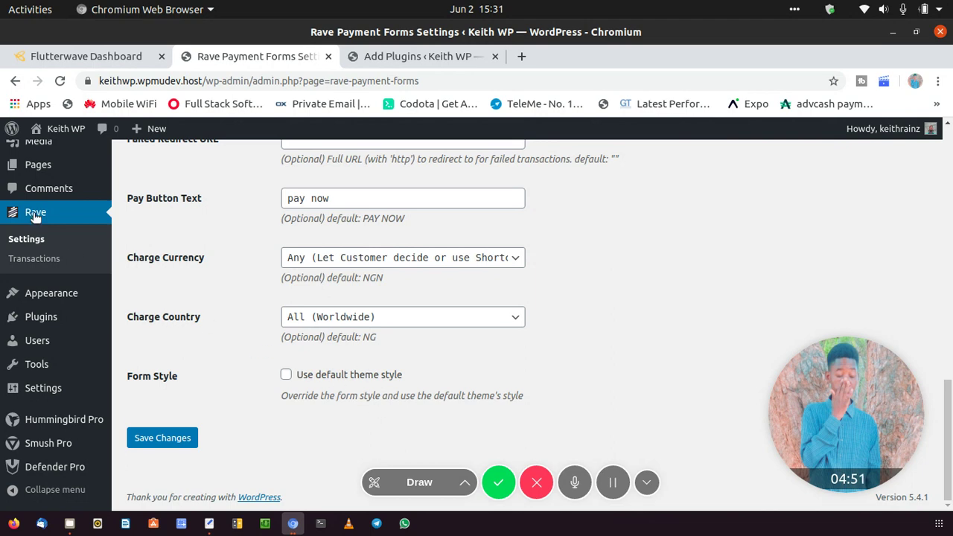
- Go to the site's list of pages and open the Sample Page for editing in a new tab
click(44, 174)
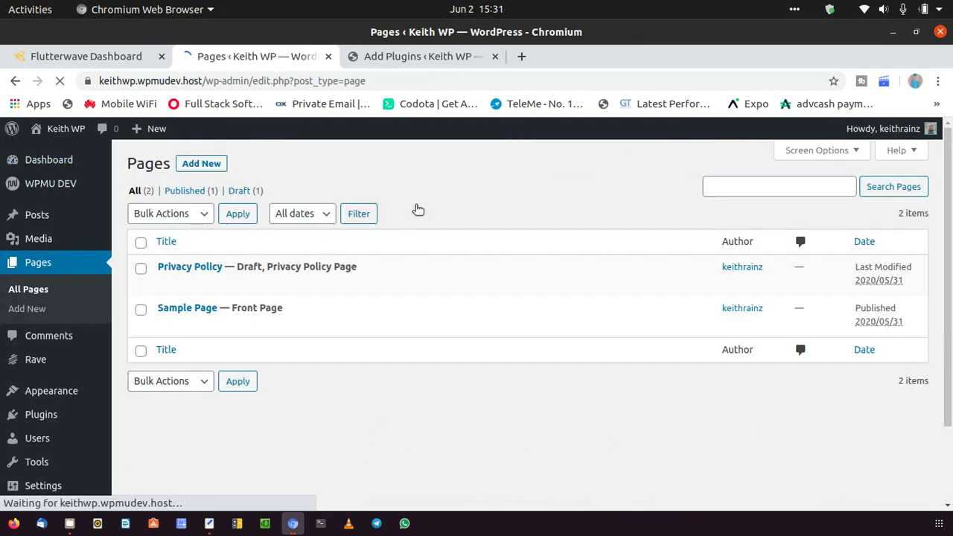
mouse_move(187, 310)
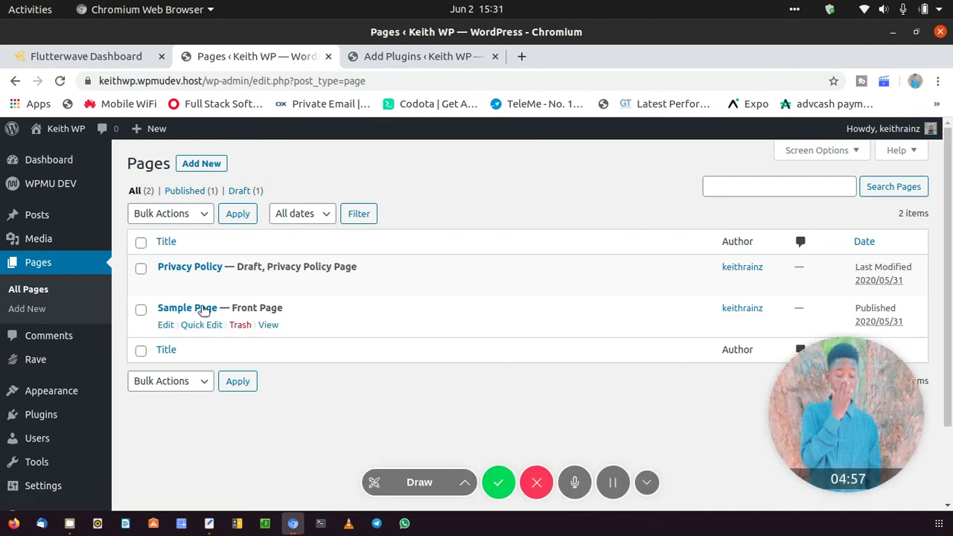
middle_click(159, 327)
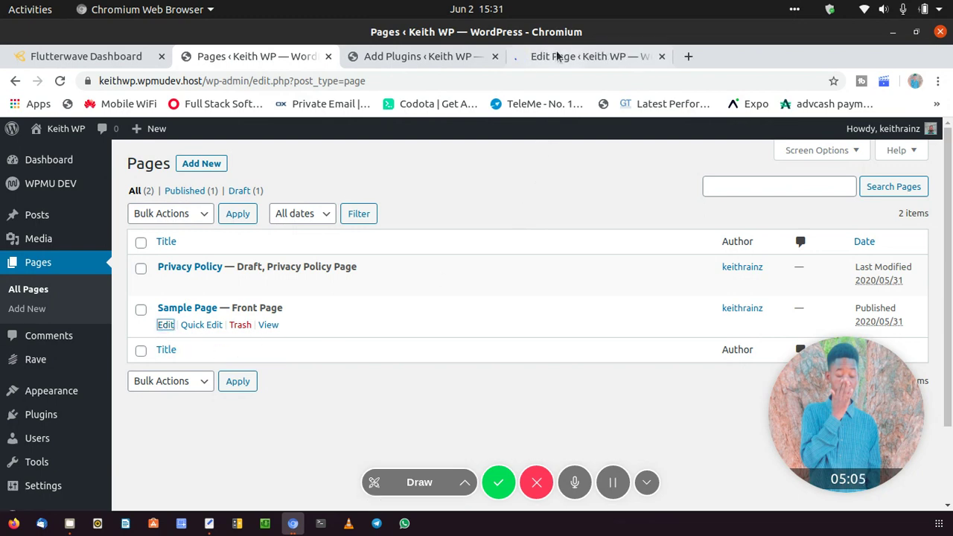
- Dismiss the block editor's welcome guide and replace the page title "Sample Page" with the site owner's first name
click(559, 57)
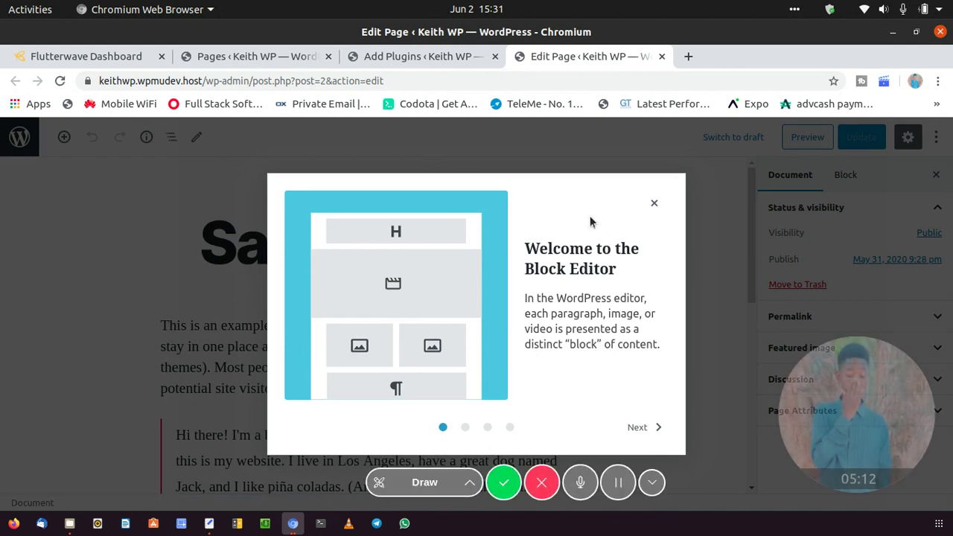
click(654, 202)
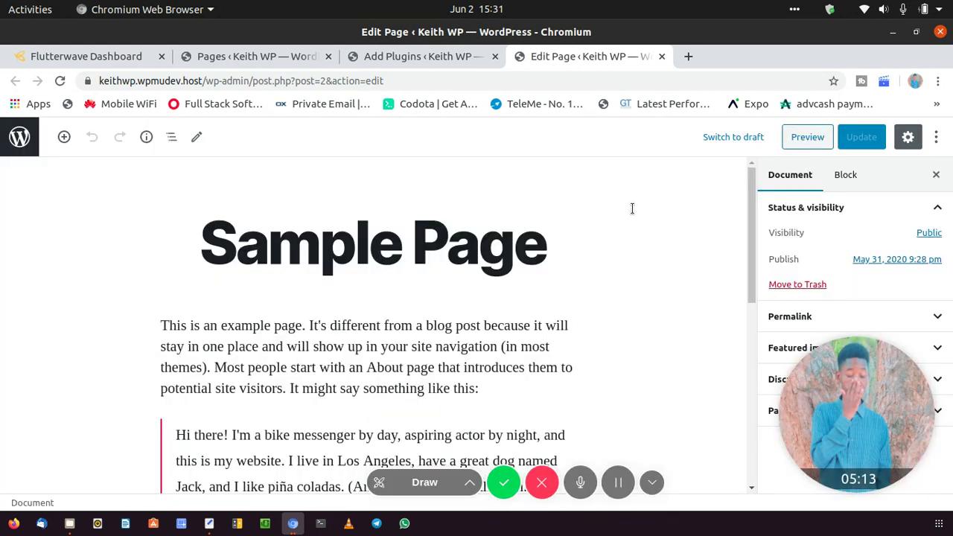
drag(581, 230, 223, 253)
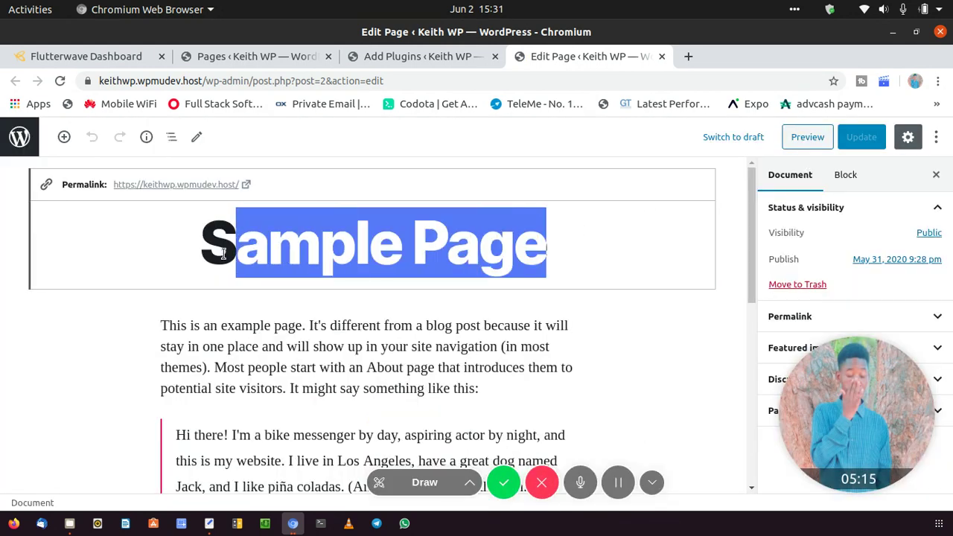
key(BackSpace)
key(BackSpace)
text(K)
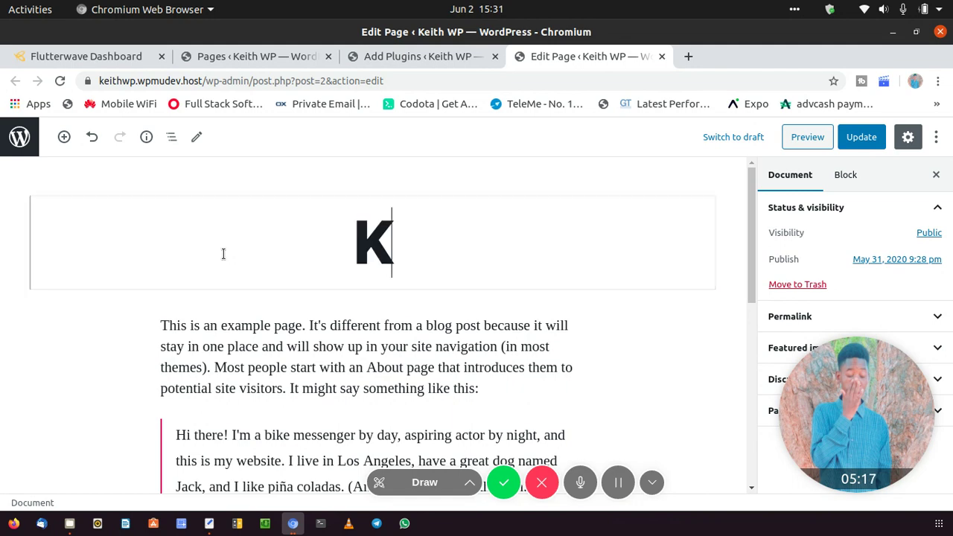
text(eith)
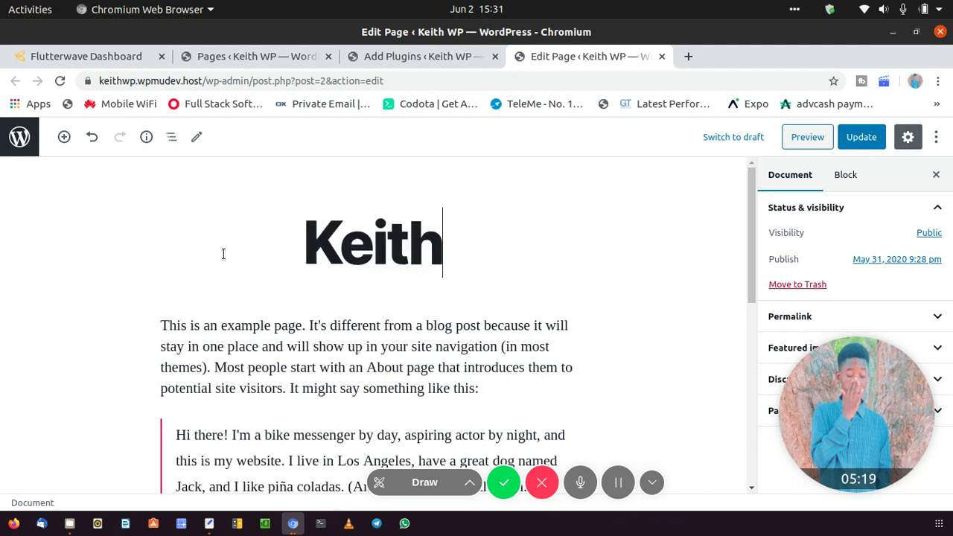
- Remove the introductory example paragraph and the bike messenger quote block from the page
click(256, 369)
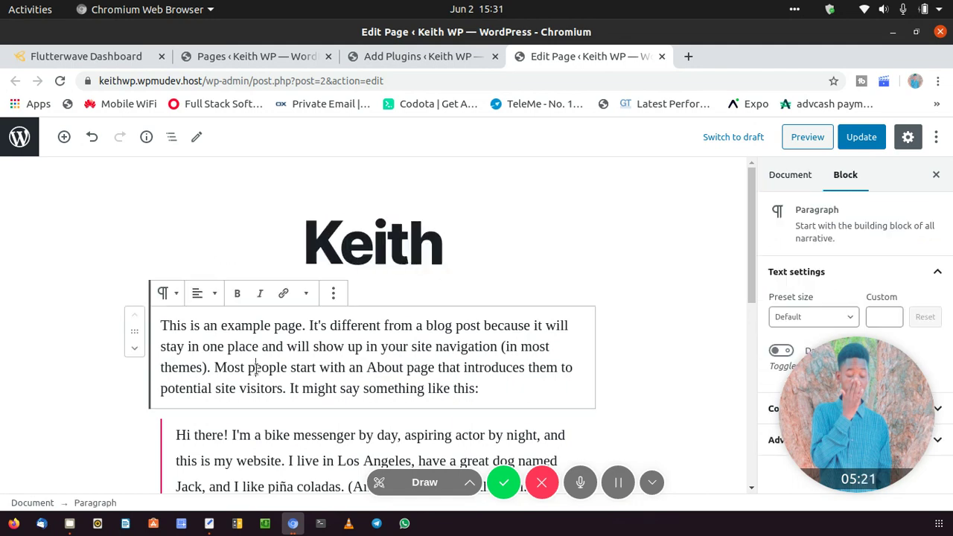
click(333, 294)
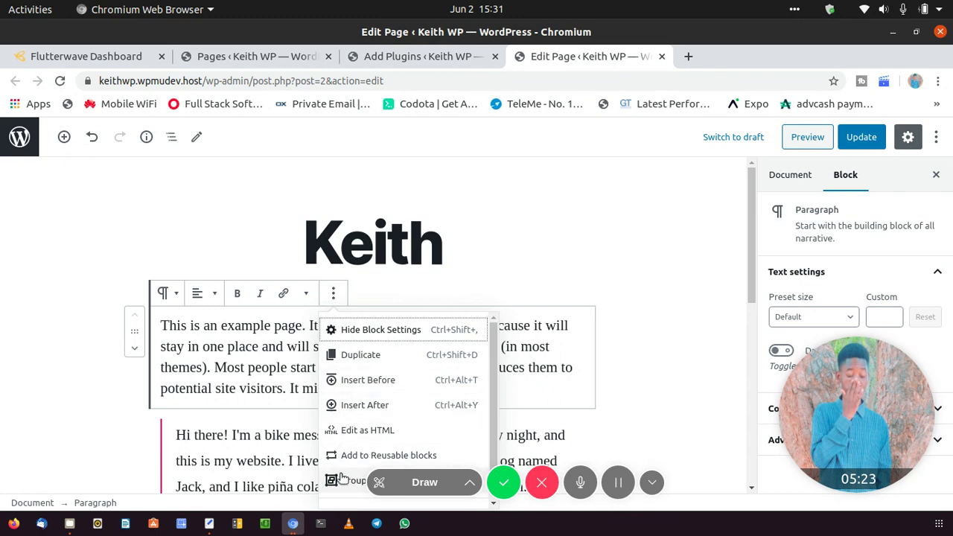
scroll(336, 473, down, 1)
click(338, 490)
click(263, 332)
click(335, 294)
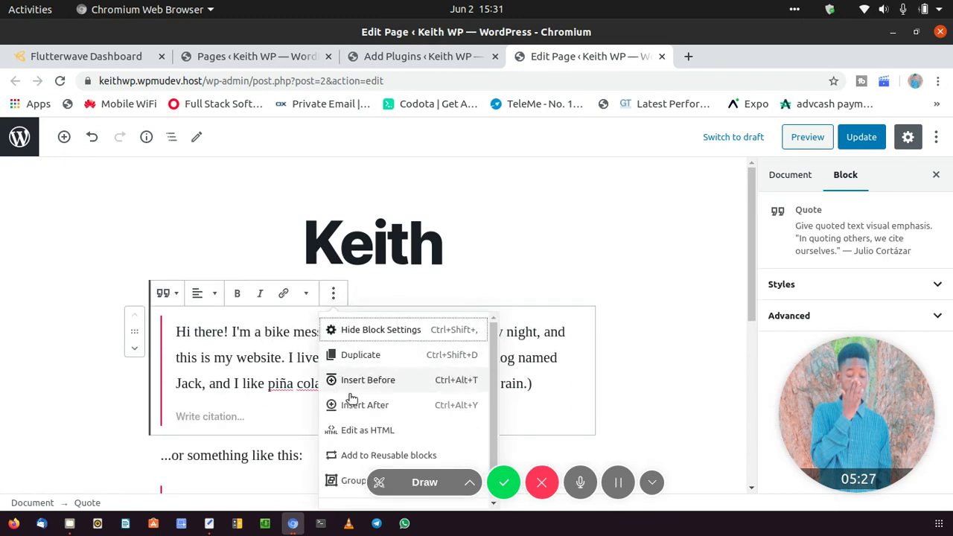
scroll(349, 482, down, 1)
click(348, 491)
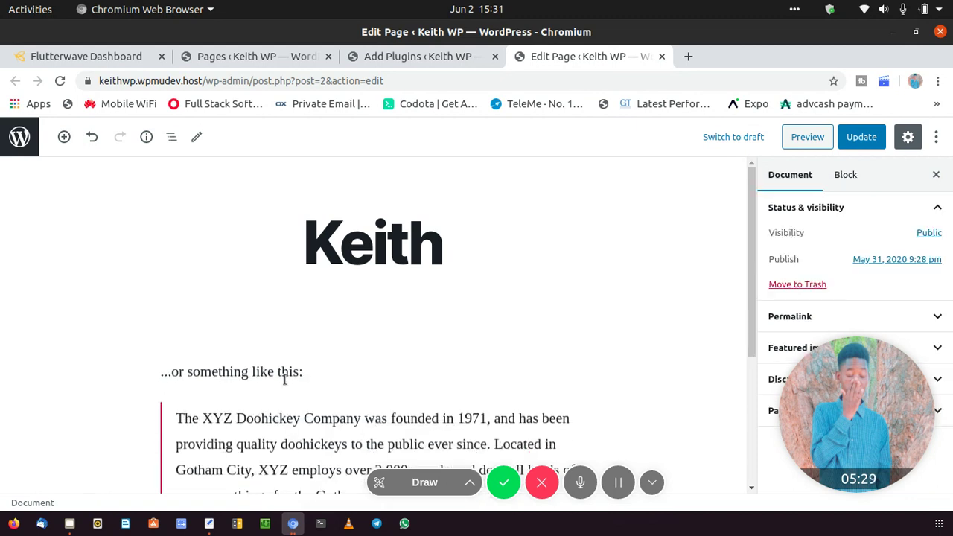
- Remove the "...or something like this:" paragraph and the XYZ Doohickey Company quote block
click(268, 326)
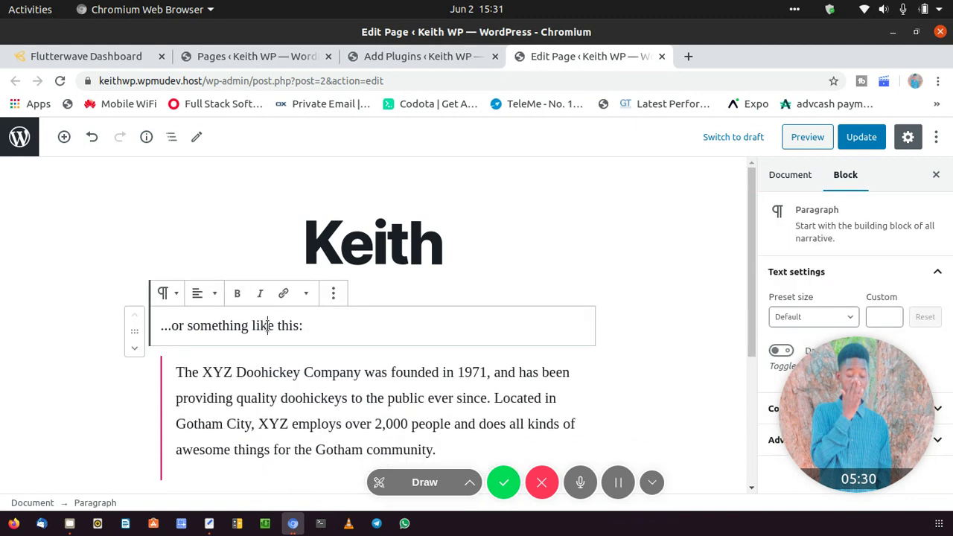
click(334, 293)
scroll(339, 458, down, 1)
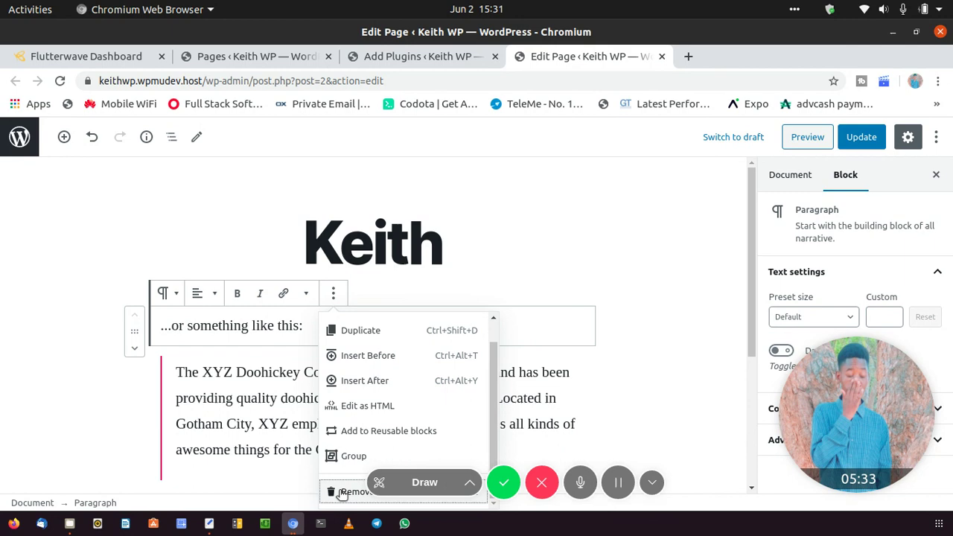
click(342, 492)
scroll(303, 183, down, 3)
click(304, 183)
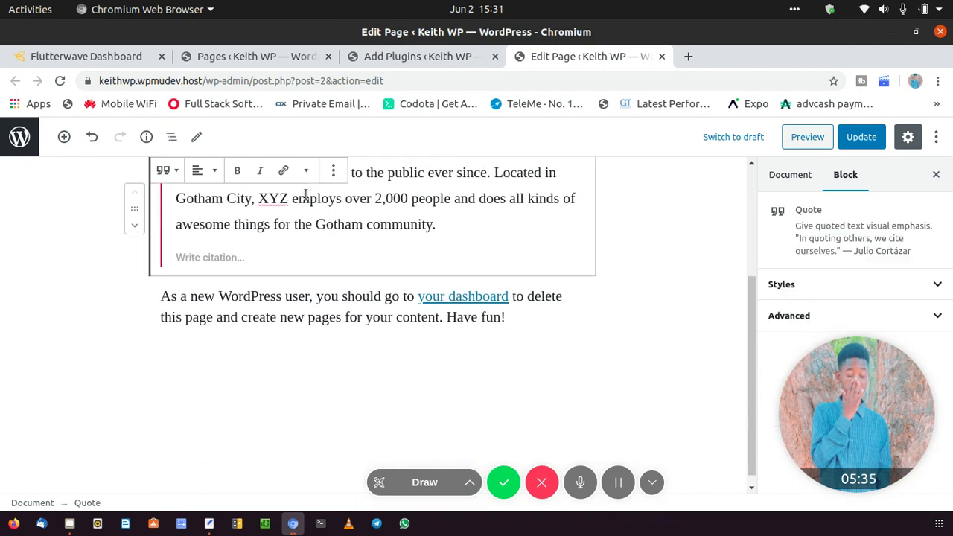
click(332, 171)
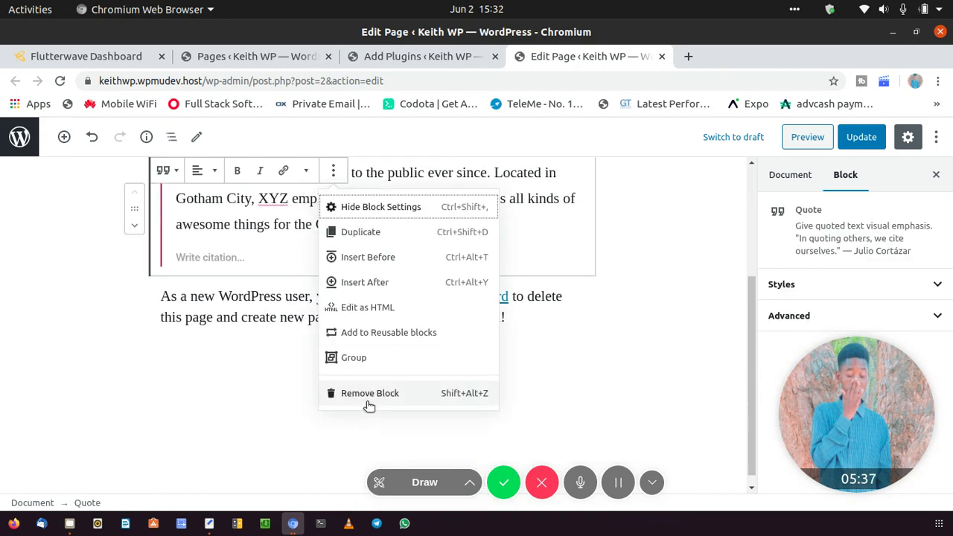
click(369, 401)
- Remove the remaining paragraph about the dashboard and enter "hello world" as the body text, followed by a new empty paragraph
click(351, 320)
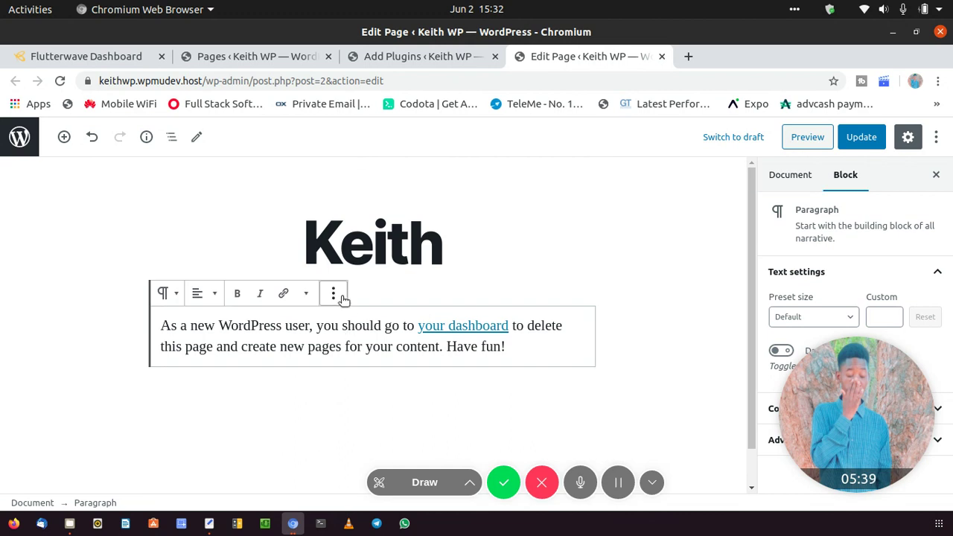
click(334, 295)
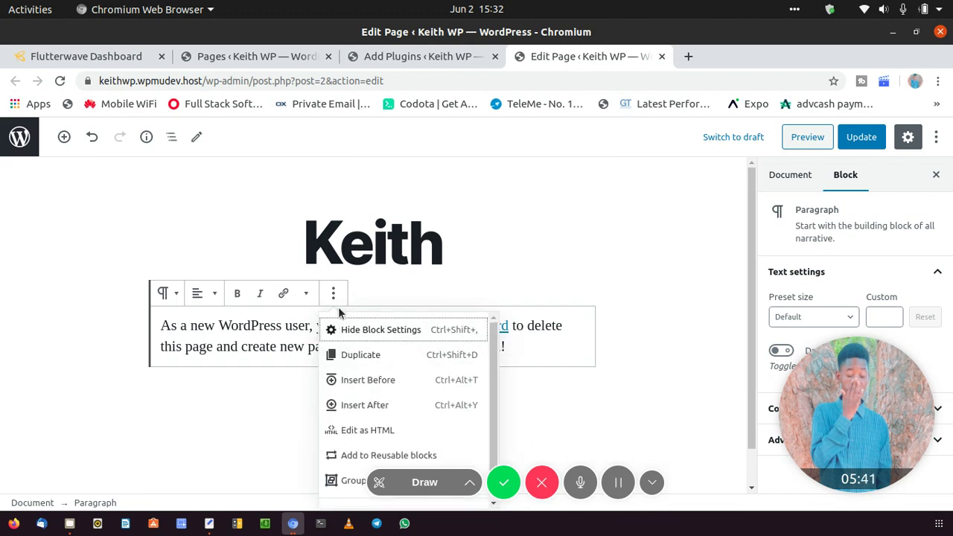
scroll(313, 387, down, 1)
scroll(313, 387, down, 1)
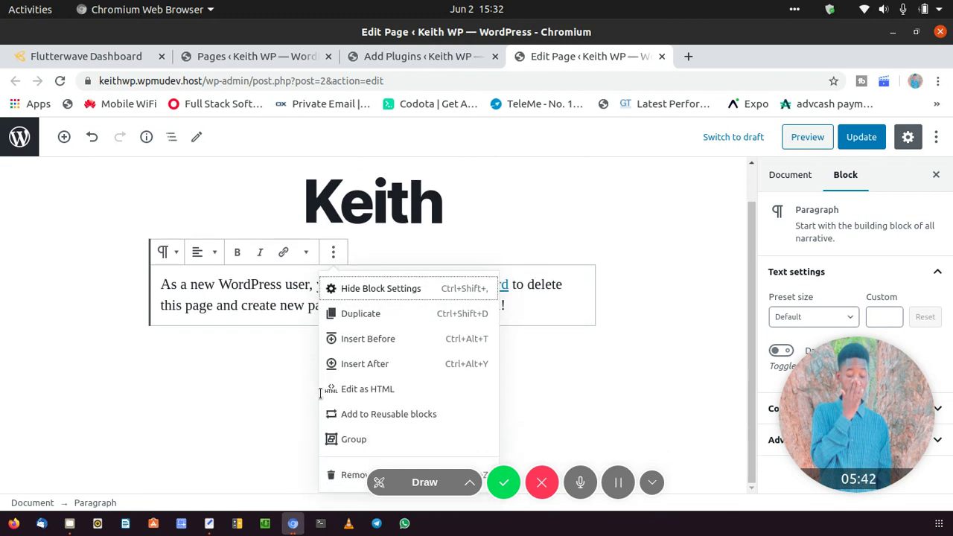
click(341, 469)
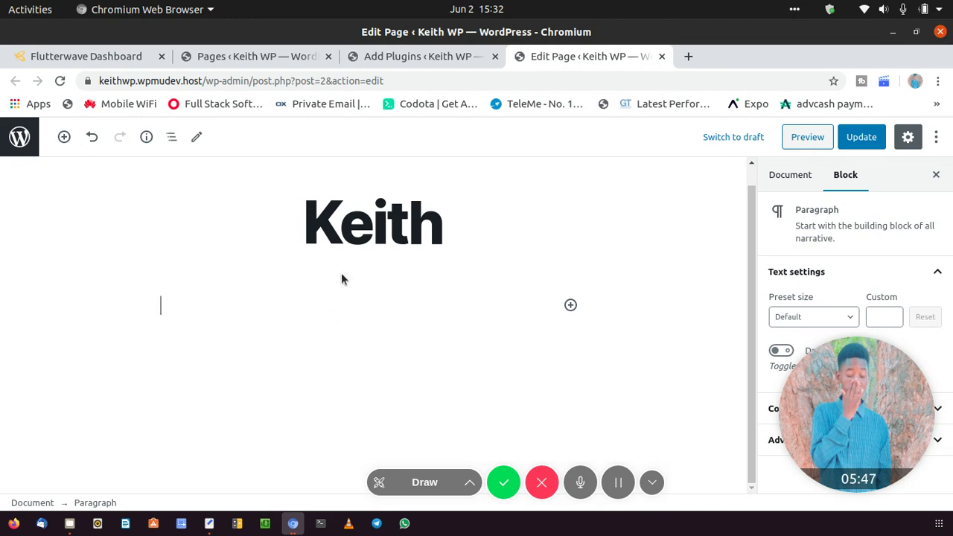
text(hello world)
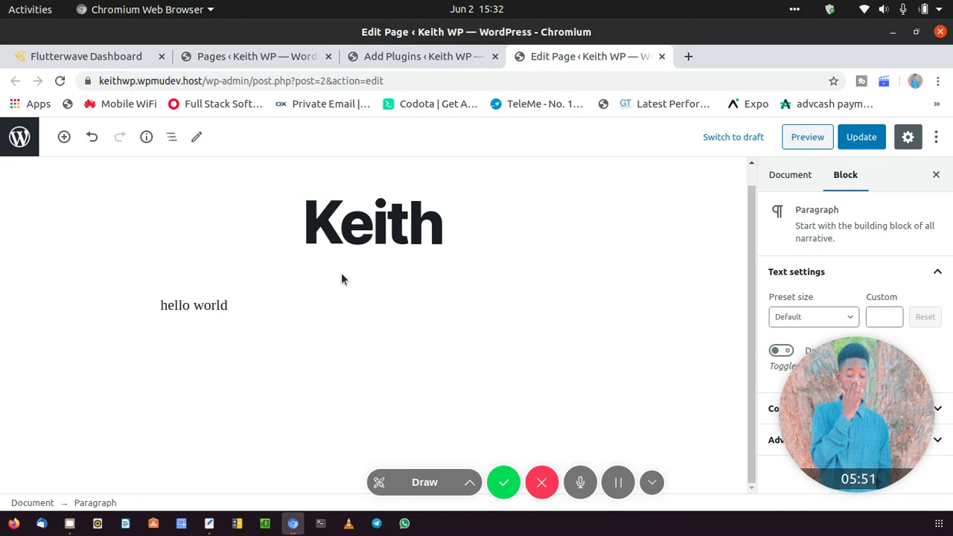
key(Return)
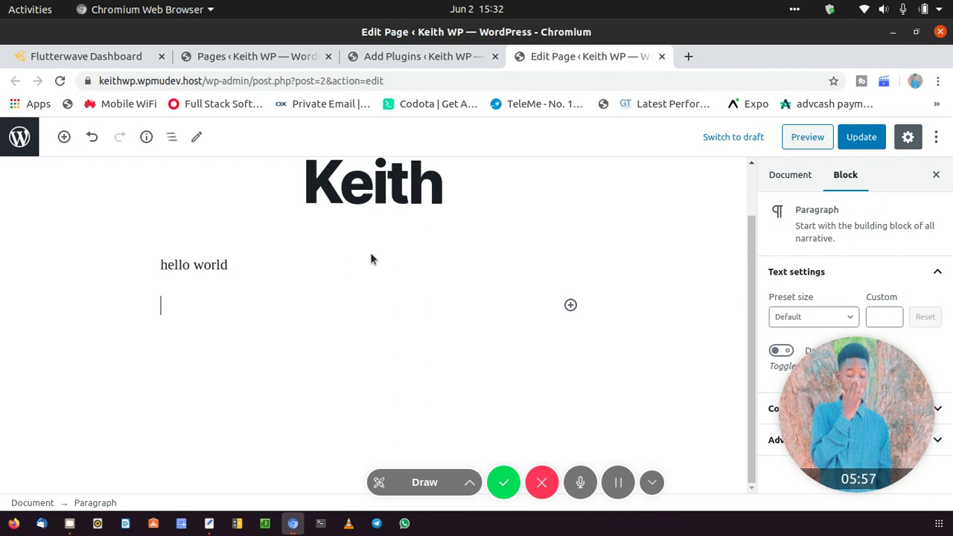
- Reopen the Rave Payment Forms plugin details on the Add Plugins page and examine the shortcode variants in the Usage section
click(395, 58)
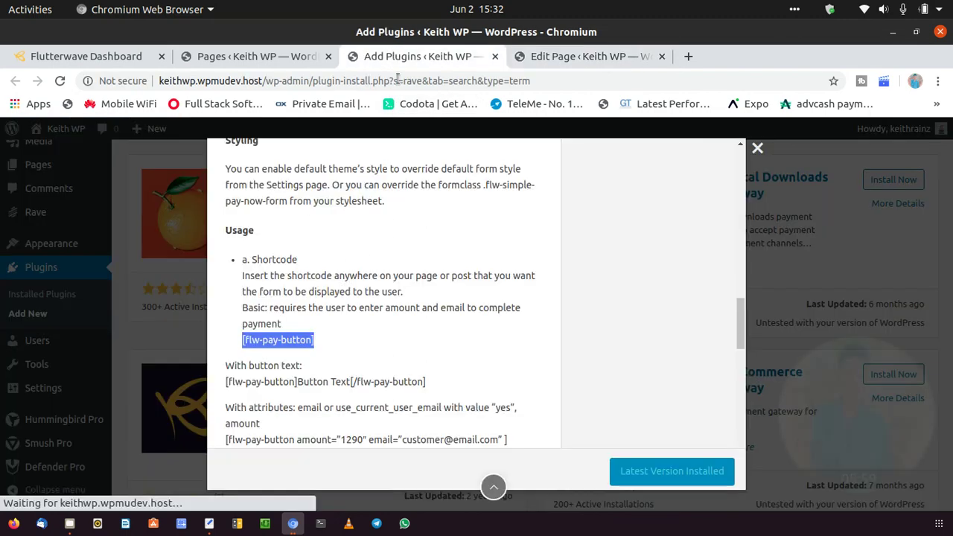
scroll(421, 212, up, 5)
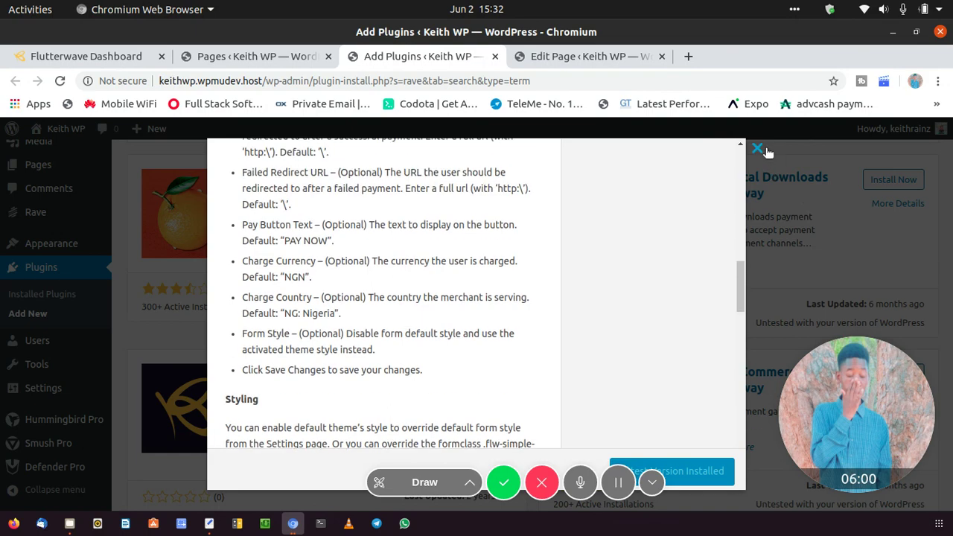
click(758, 149)
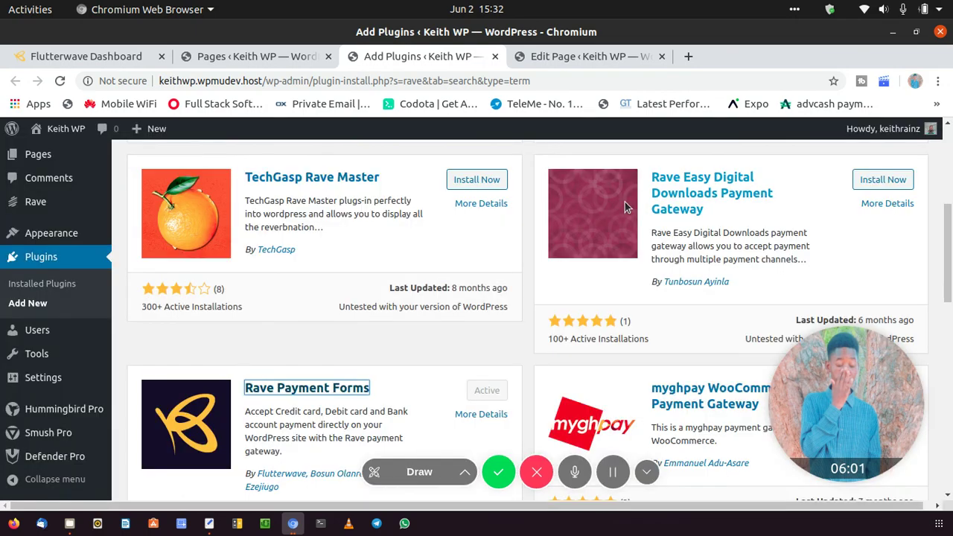
click(337, 384)
scroll(362, 320, down, 10)
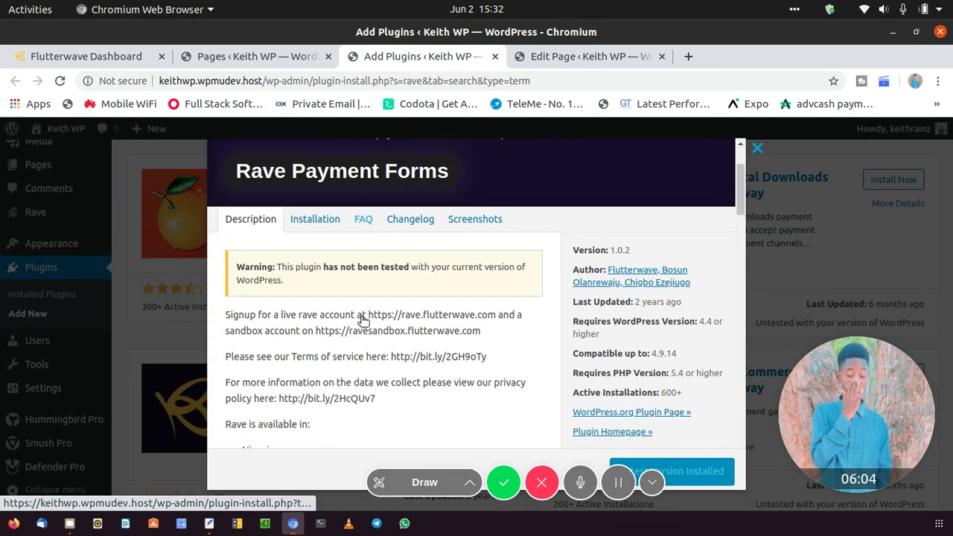
scroll(357, 319, down, 6)
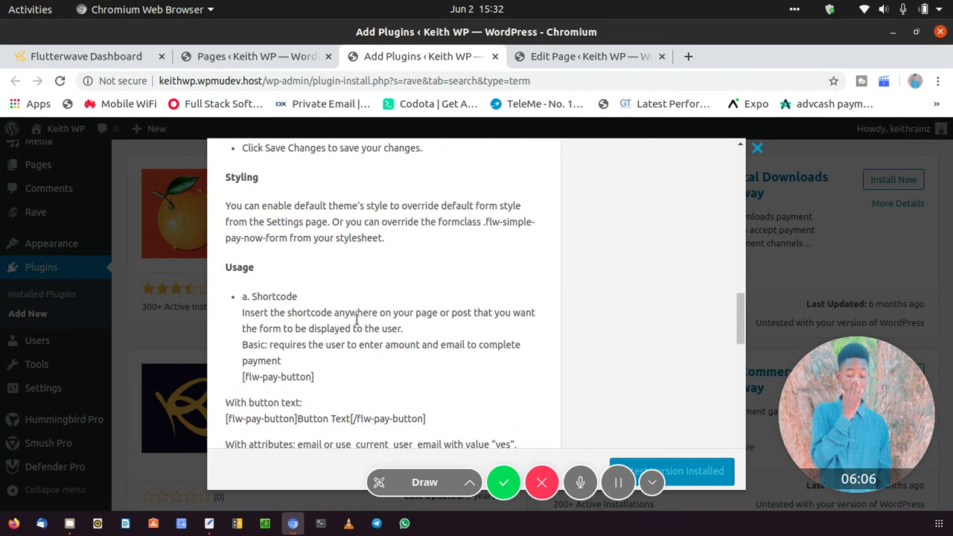
scroll(350, 311, up, 2)
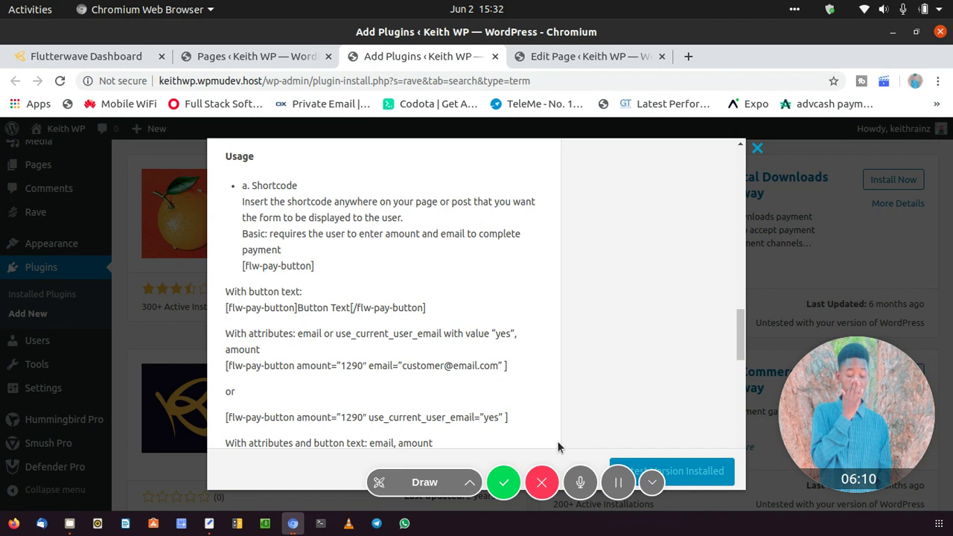
click(424, 482)
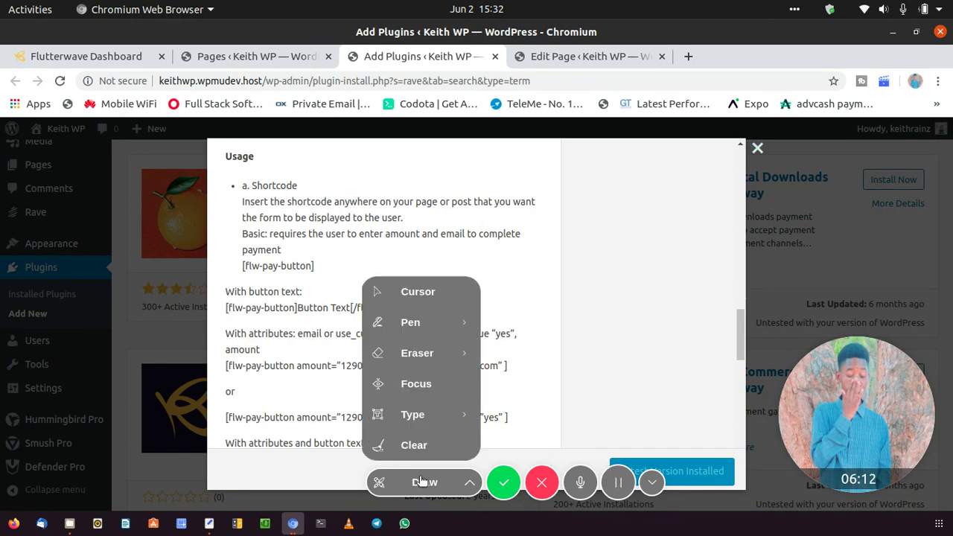
mouse_move(414, 328)
click(526, 323)
mouse_move(223, 262)
mouse_down()
mouse_move(302, 261)
mouse_move(446, 280)
mouse_up()
mouse_move(485, 309)
mouse_down()
mouse_move(542, 404)
mouse_move(515, 431)
mouse_move(454, 445)
mouse_move(264, 444)
mouse_move(228, 432)
mouse_move(219, 335)
mouse_move(250, 247)
mouse_up()
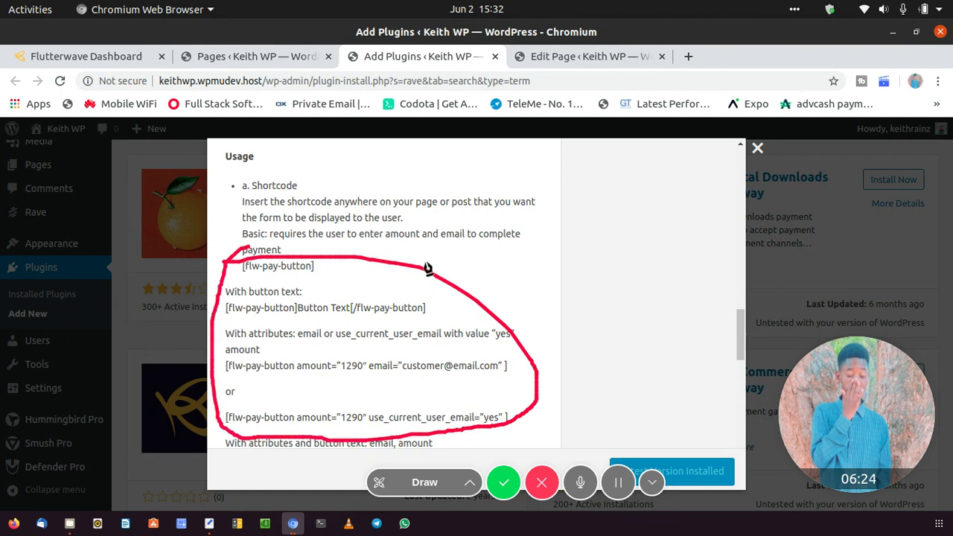
click(460, 480)
click(429, 447)
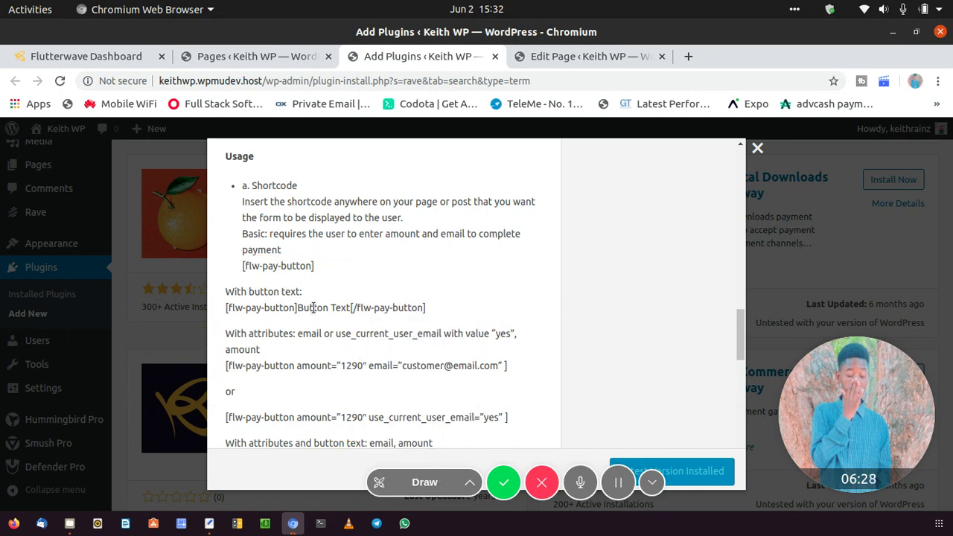
- Copy the basic [flw-pay-button] shortcode from the plugin details and paste it into a new Shortcode block below "hello world" on the page
drag(314, 267, 241, 267)
key(ctrl+c)
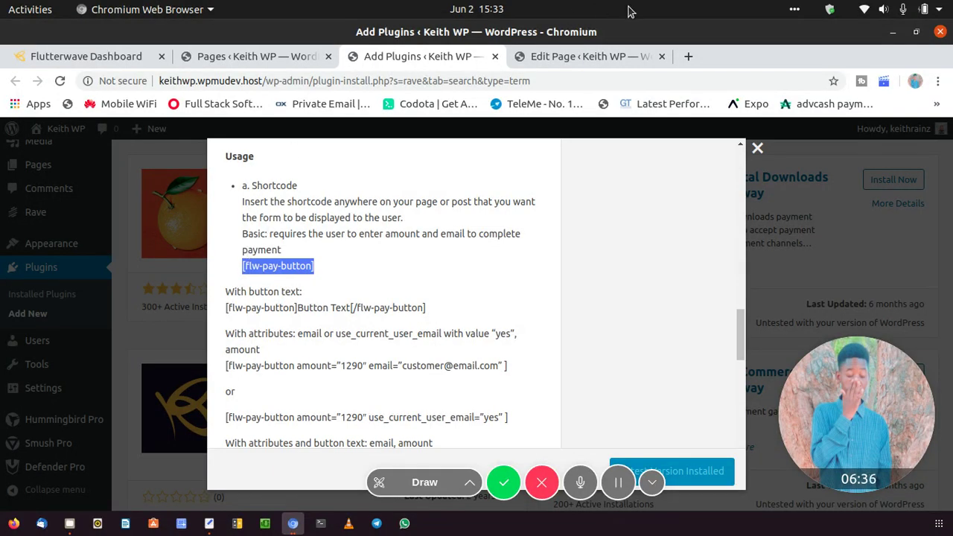
click(607, 56)
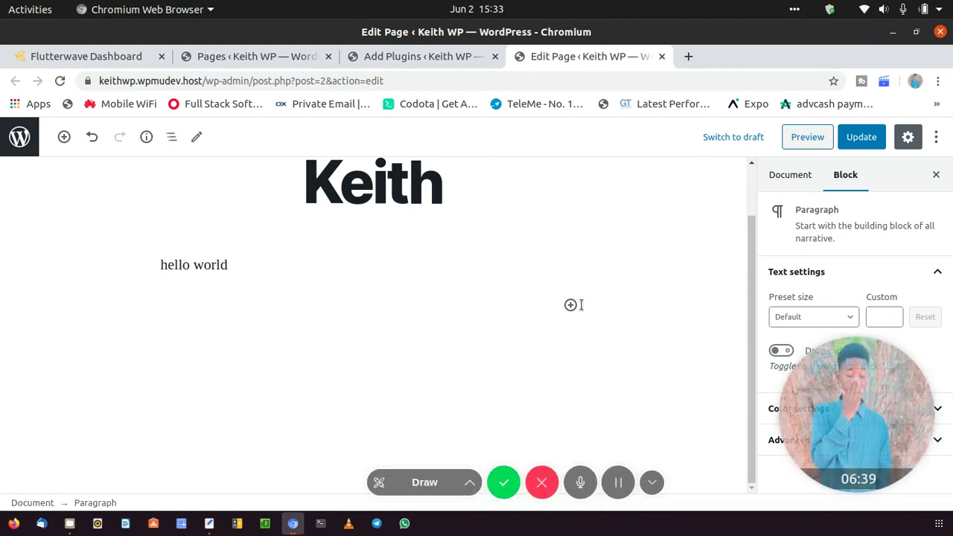
click(571, 306)
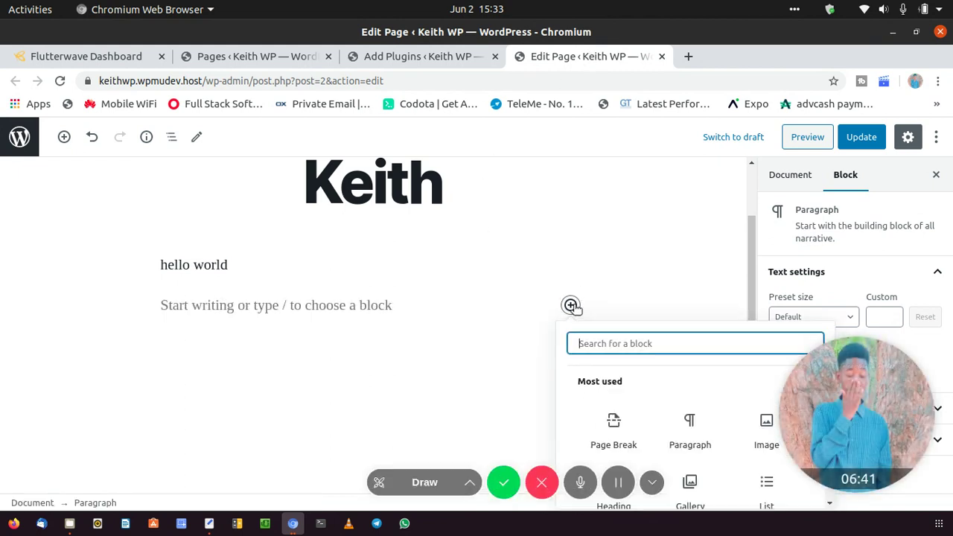
text(sho)
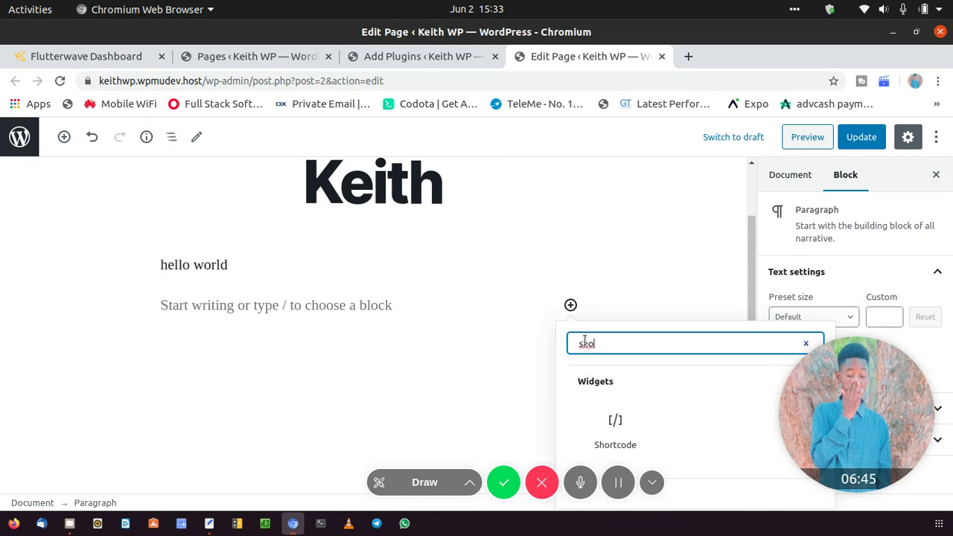
click(616, 421)
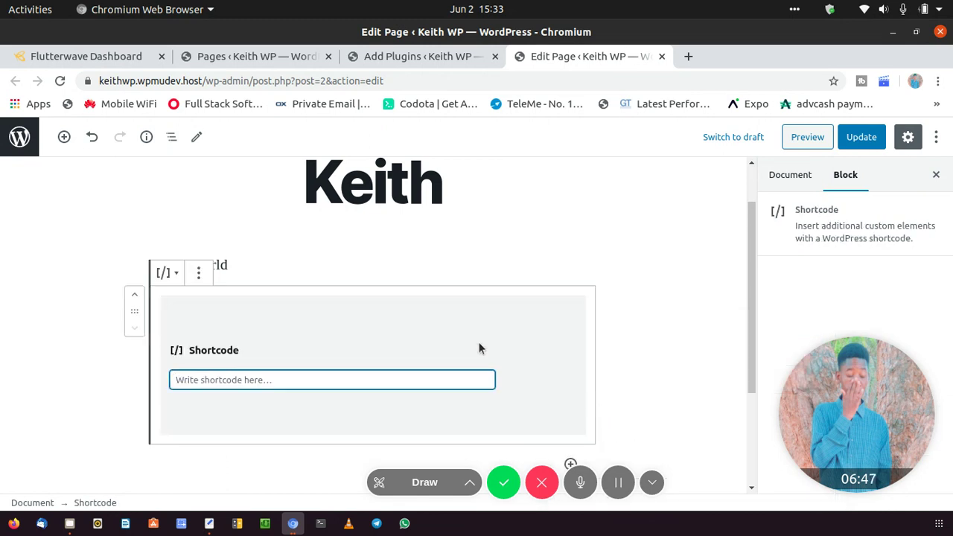
key(ctrl+v)
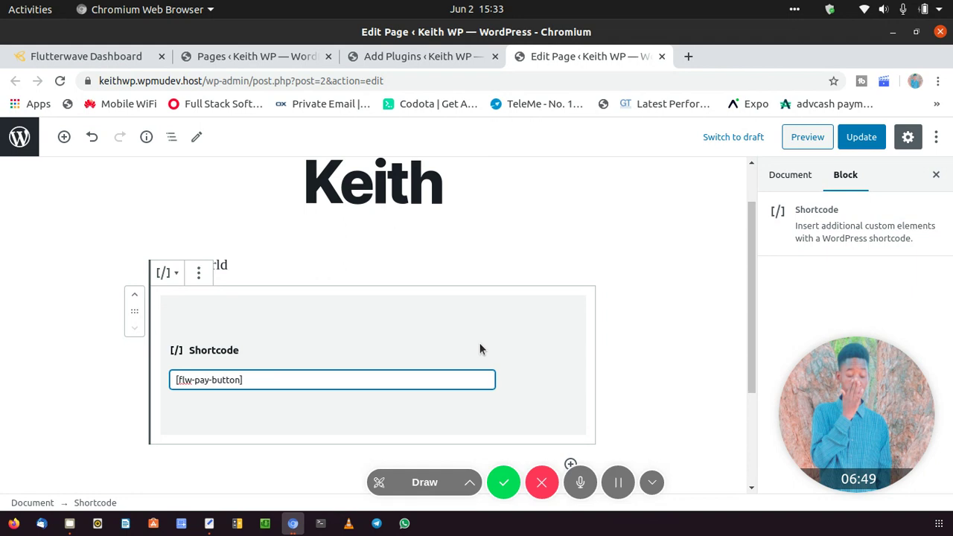
scroll(465, 334, down, 2)
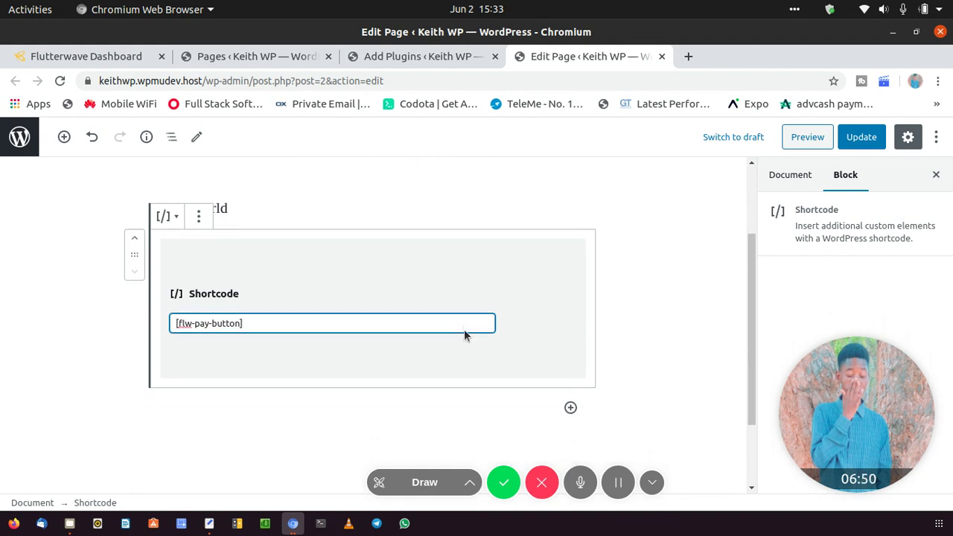
- Update the page with the pay button shortcode and open its published version
click(862, 137)
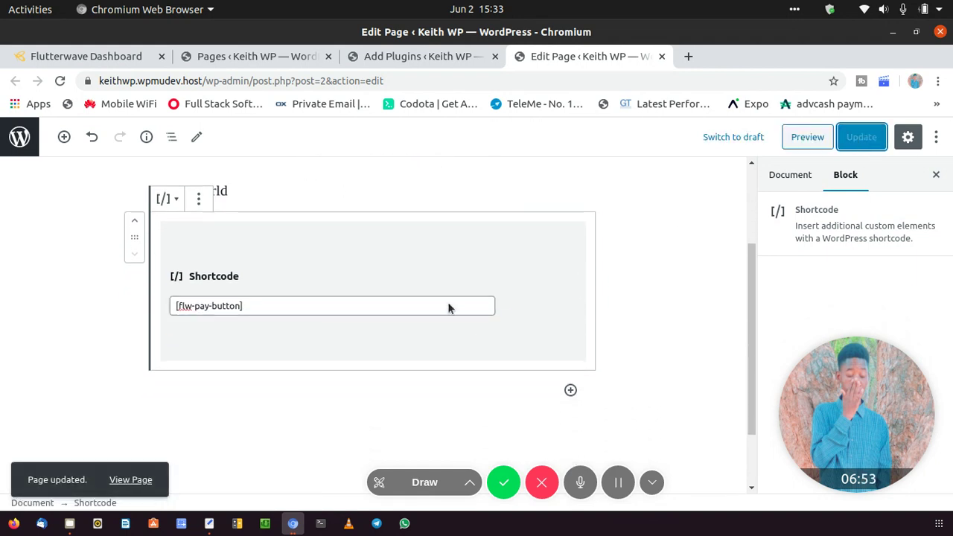
click(131, 481)
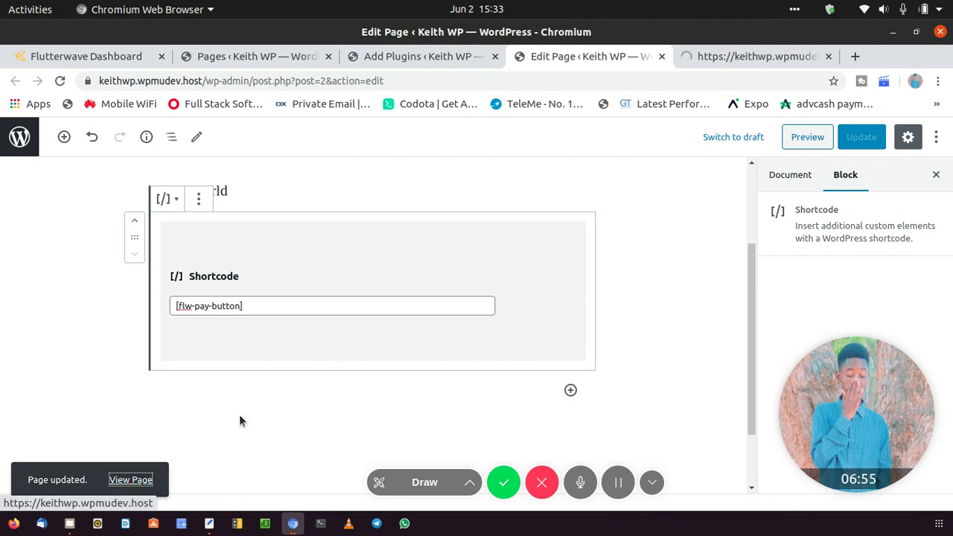
click(726, 57)
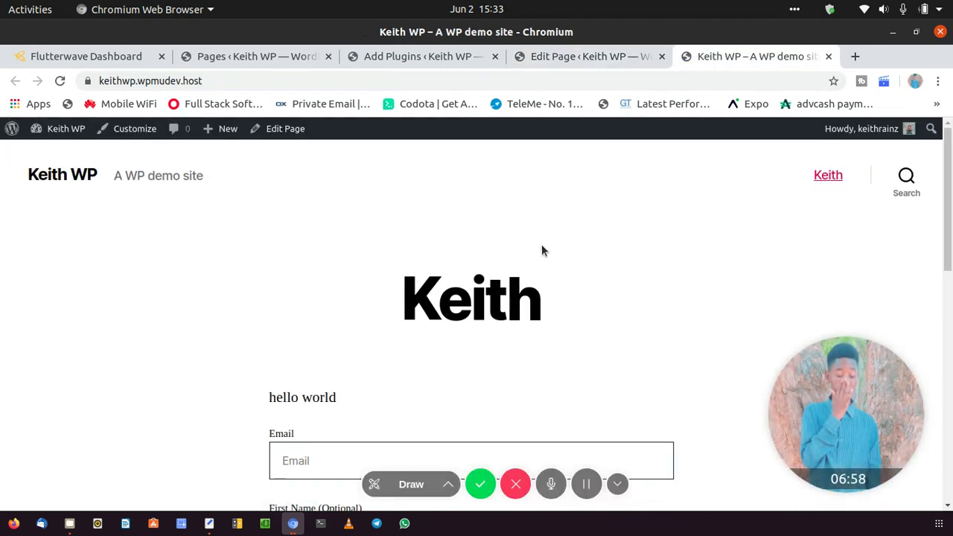
- Look through the payment form's fields on the live page and set its currency to USD
scroll(542, 246, down, 4)
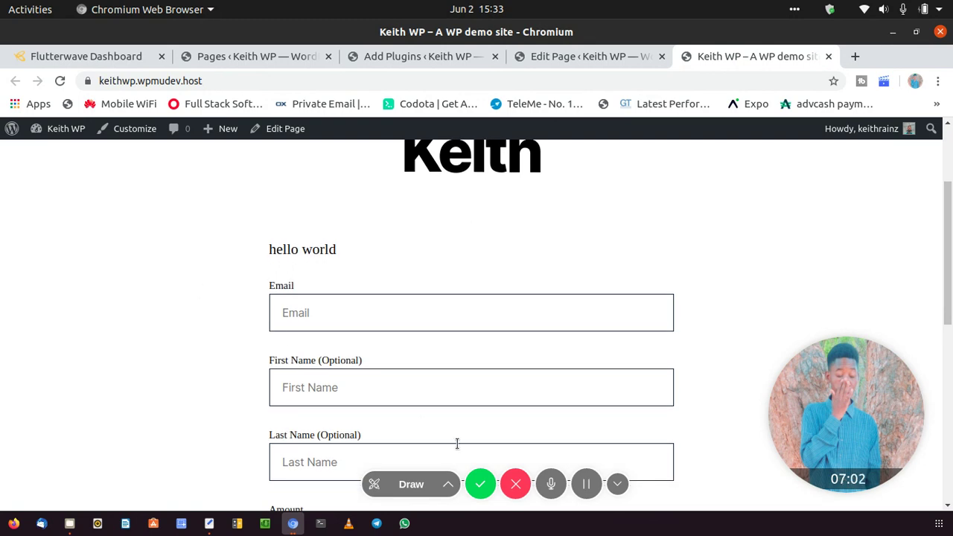
click(289, 326)
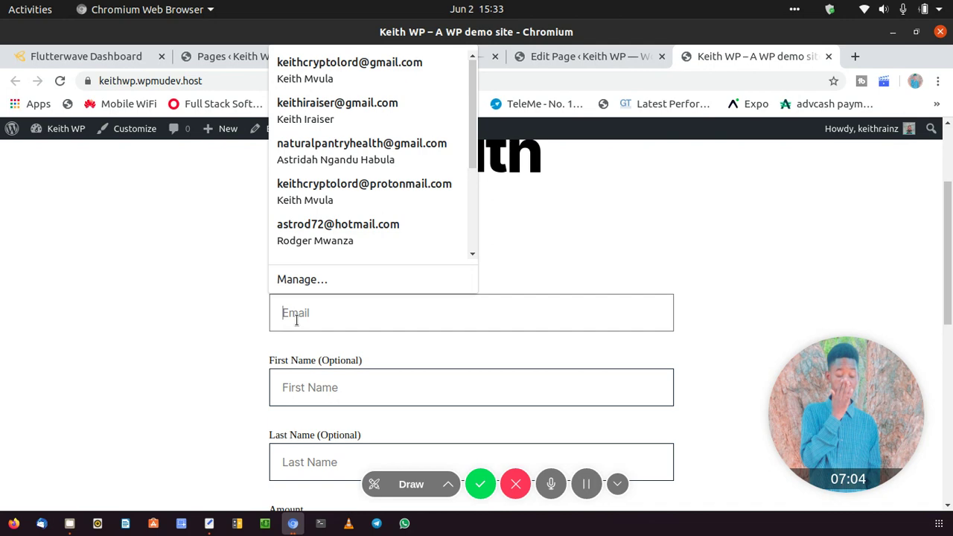
click(188, 344)
scroll(338, 389, down, 3)
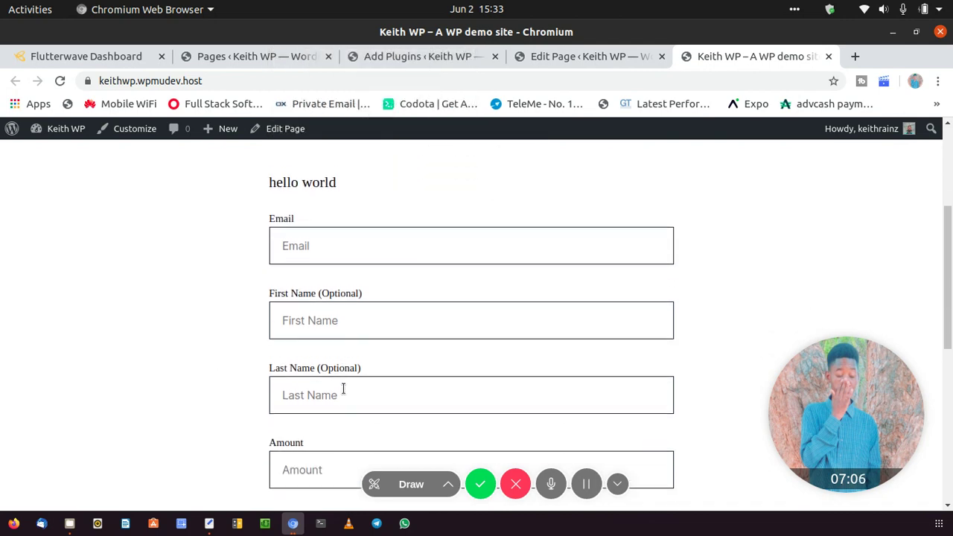
scroll(334, 389, down, 2)
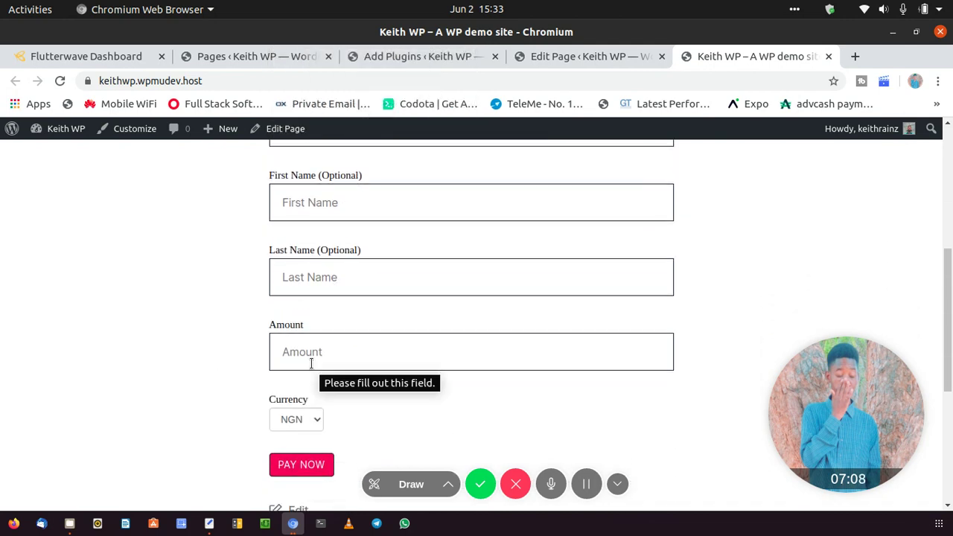
scroll(312, 387, down, 3)
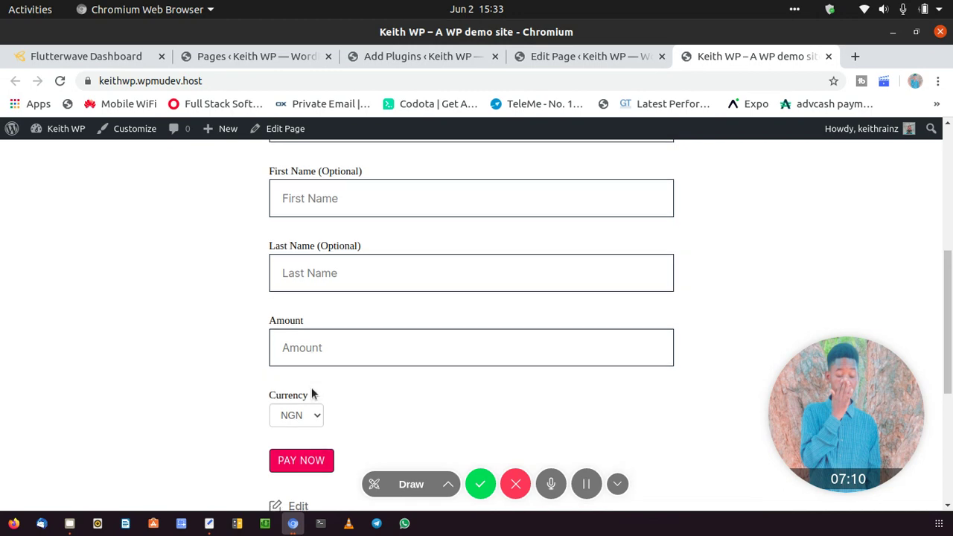
click(311, 310)
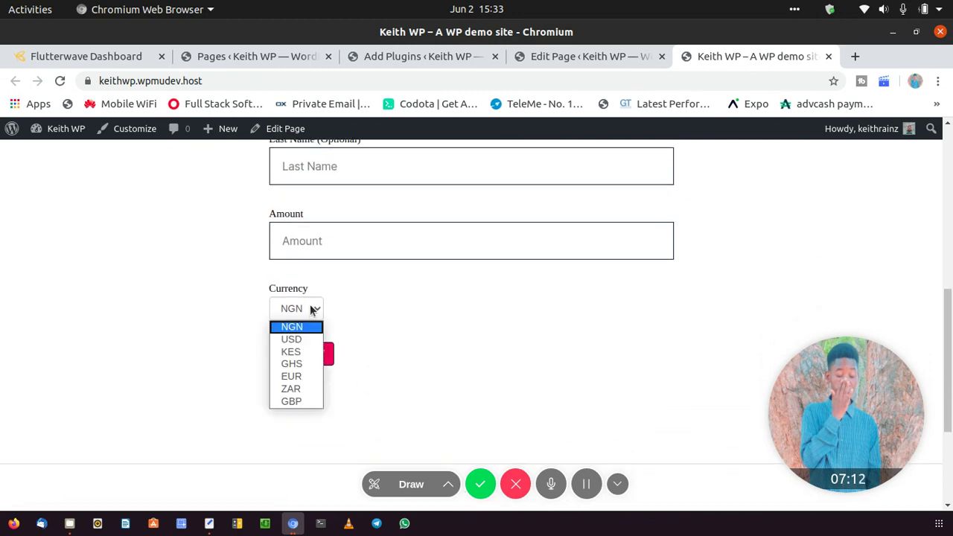
click(311, 312)
scroll(311, 313, down, 1)
click(311, 273)
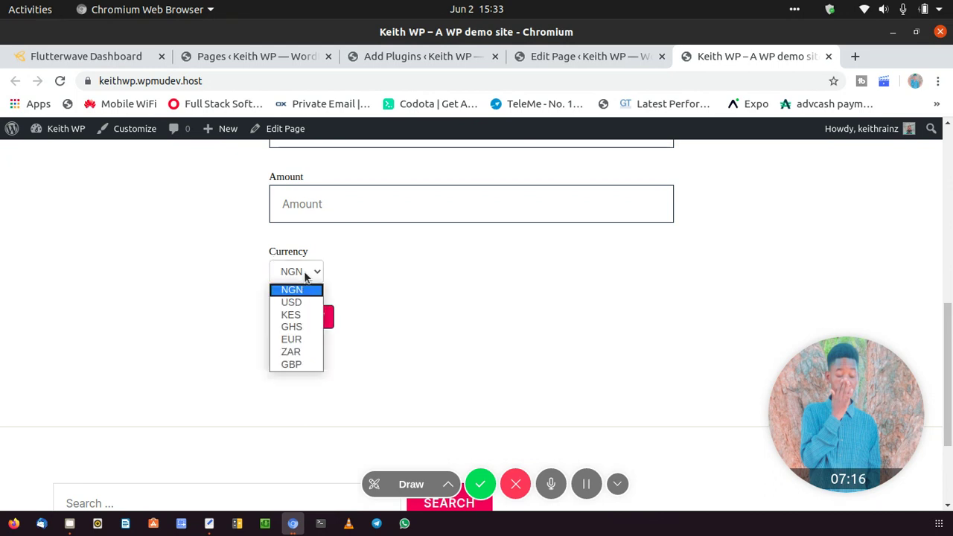
click(298, 302)
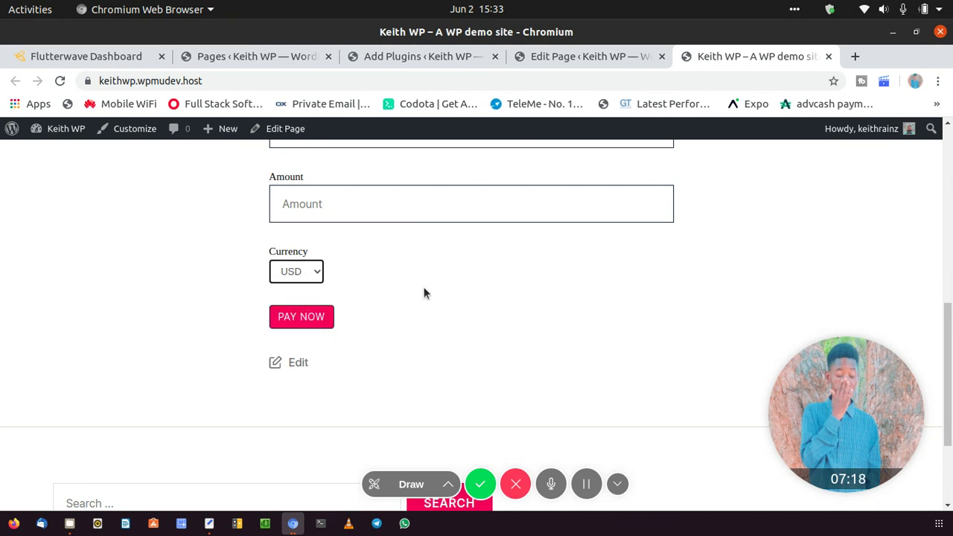
- Fill in the payer's email and names from a saved entry, set the amount to 10, and submit the form to open the checkout
scroll(424, 293, up, 5)
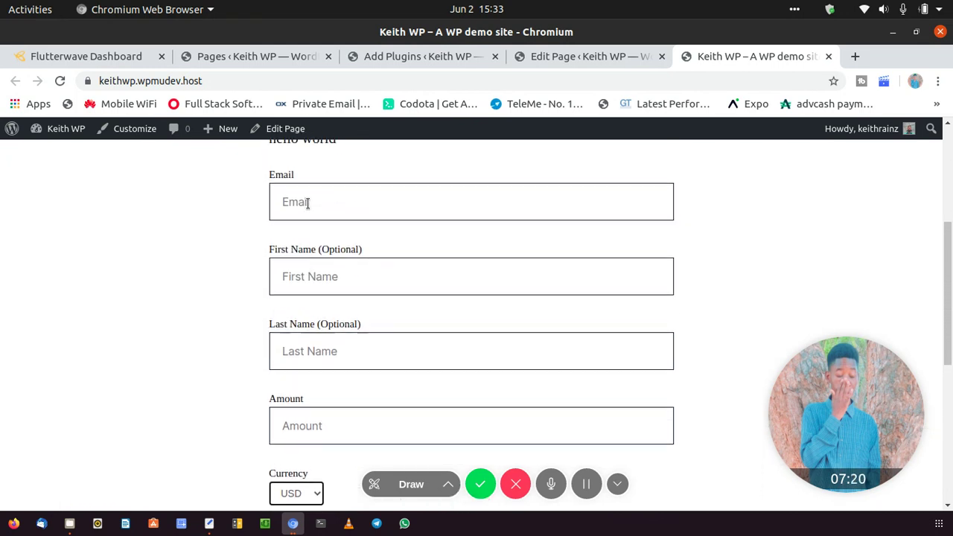
click(400, 203)
click(368, 242)
scroll(313, 328, down, 2)
click(293, 359)
text(10)
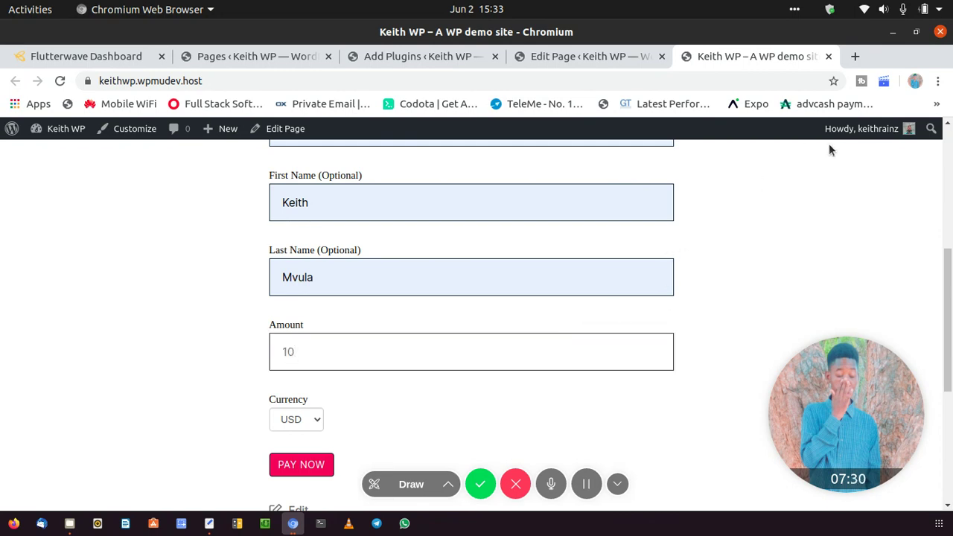
scroll(290, 212, down, 3)
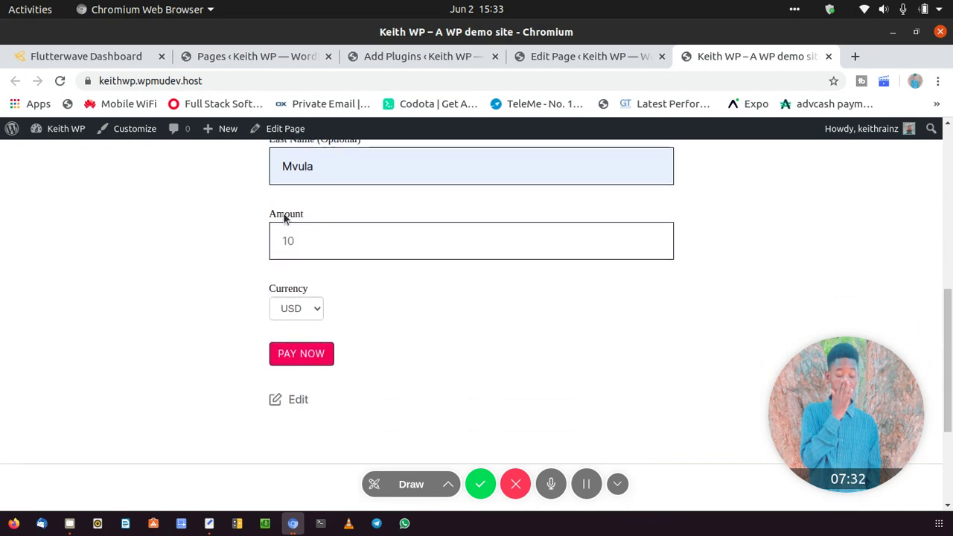
click(312, 360)
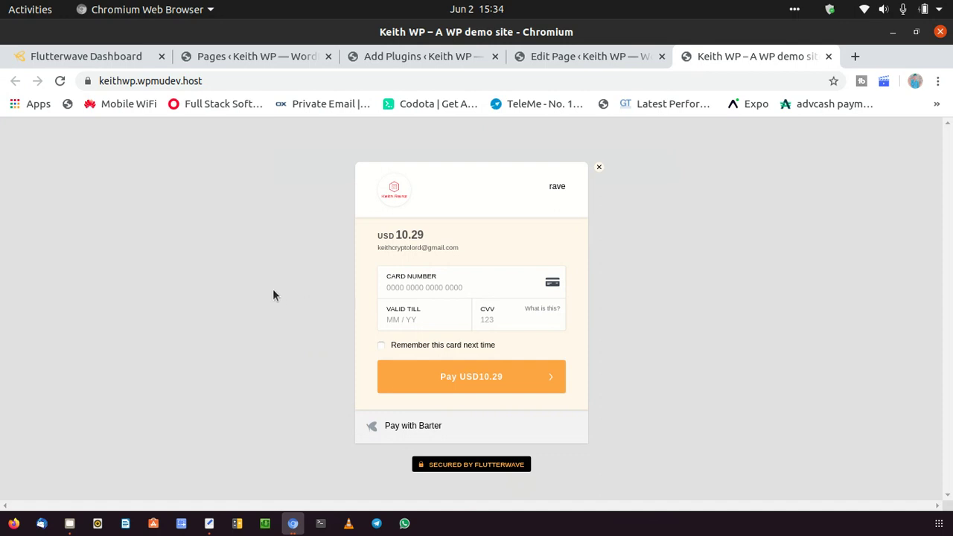
- Copy the "With button text" shortcode from the plugin's Usage section and paste it into a new Shortcode block below the [flw-pay-button] block
click(571, 65)
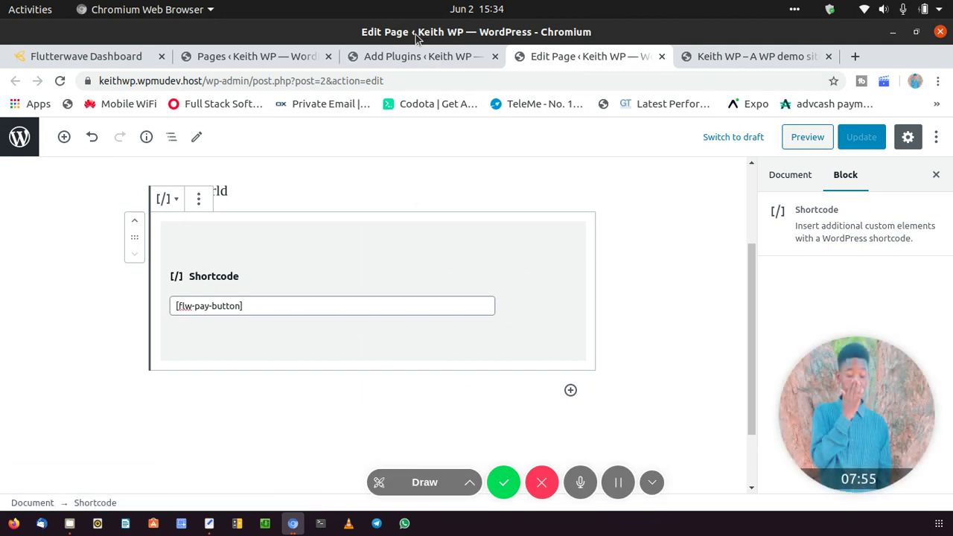
click(421, 57)
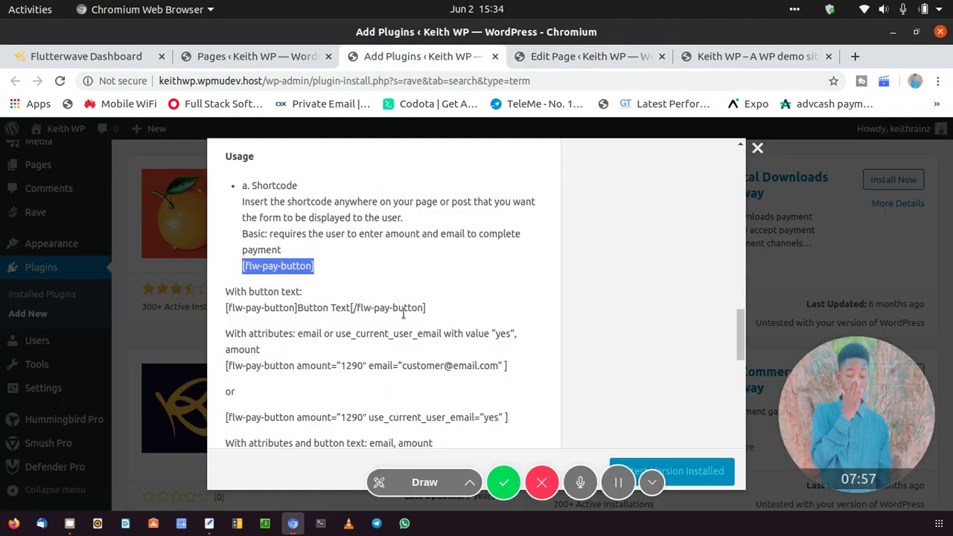
drag(424, 307, 226, 312)
right_click(257, 308)
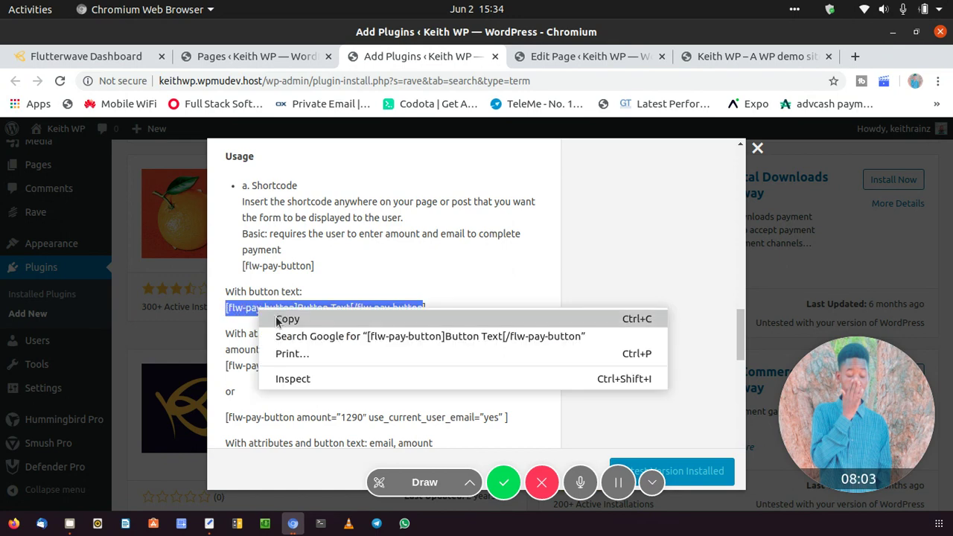
click(279, 321)
click(531, 59)
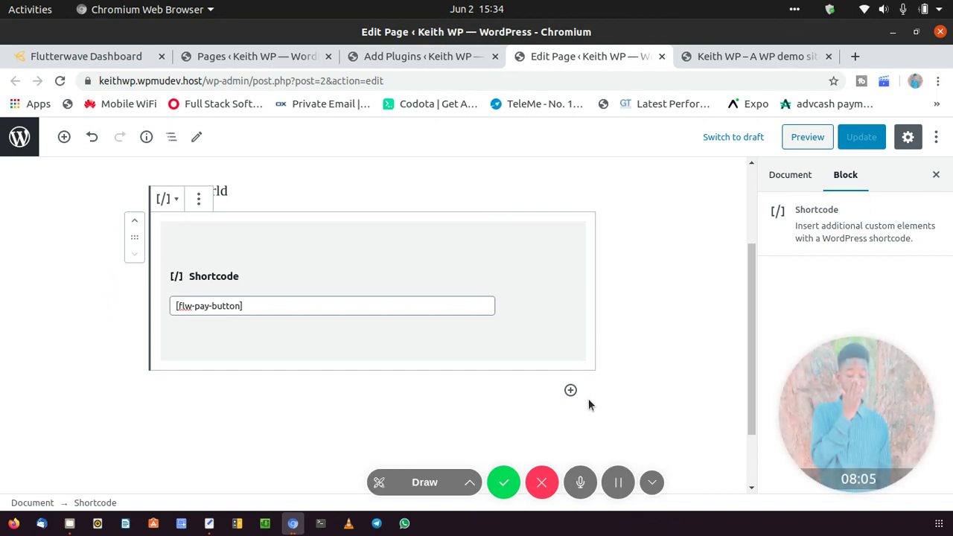
click(571, 390)
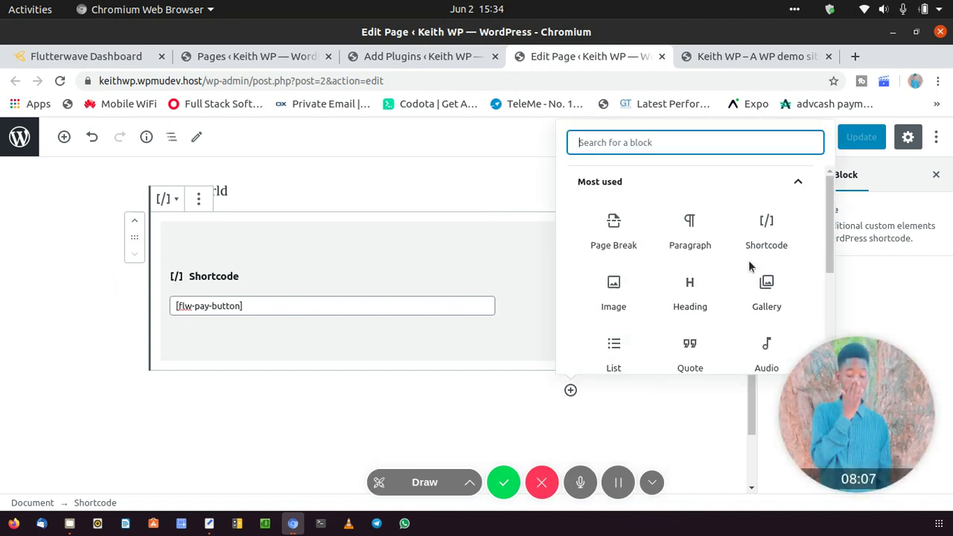
click(761, 222)
key(ctrl+v)
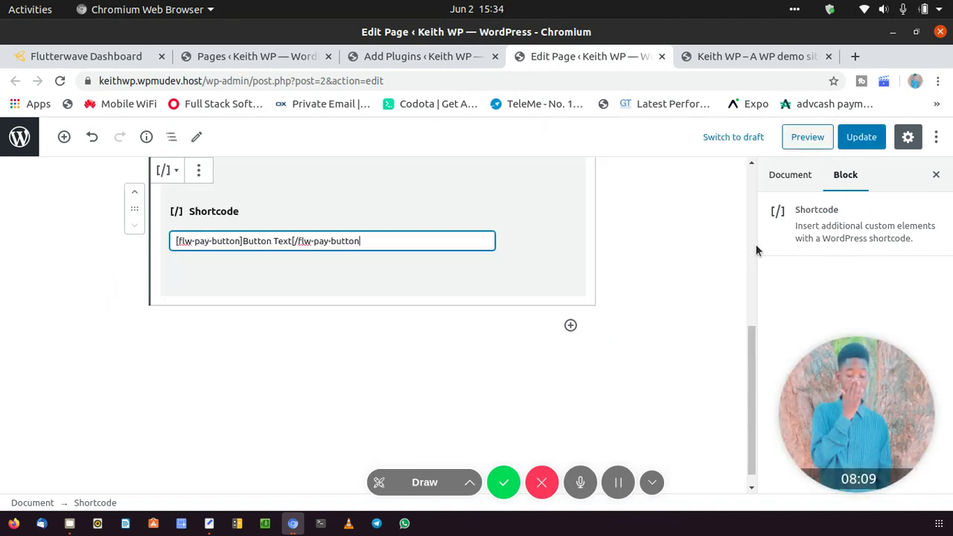
- Update the page, reopen its published version in place of the old preview, and examine how the second shortcode renders below the first form
click(864, 137)
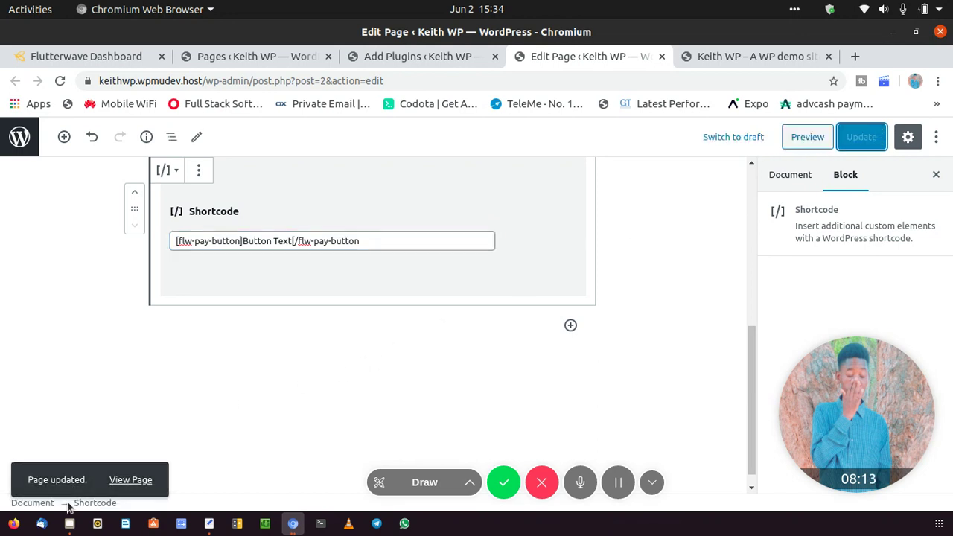
click(130, 480)
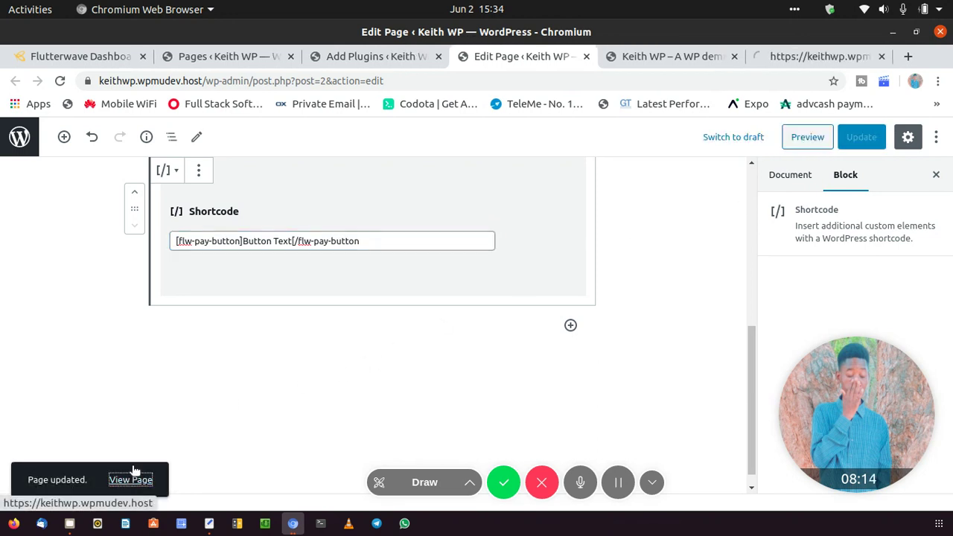
click(730, 64)
click(734, 57)
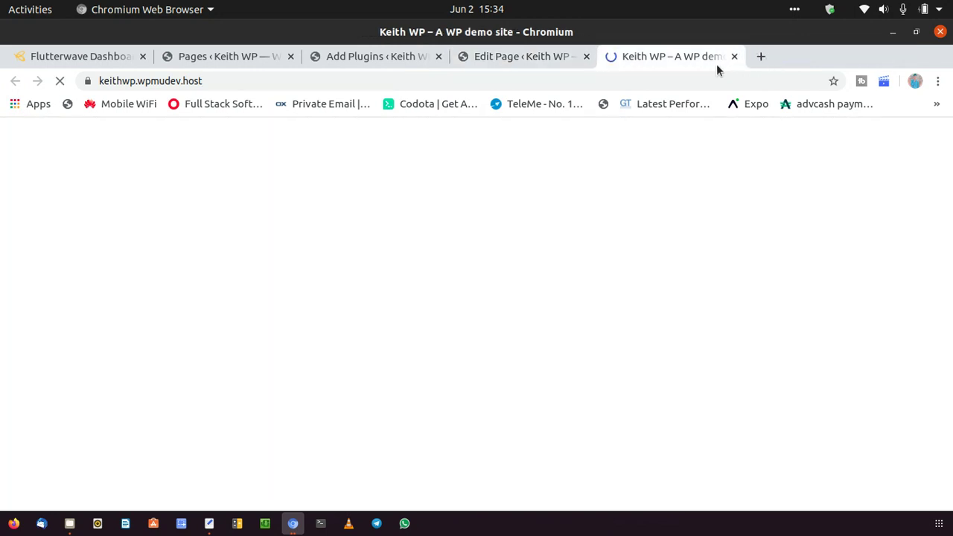
scroll(522, 283, down, 5)
scroll(523, 283, down, 5)
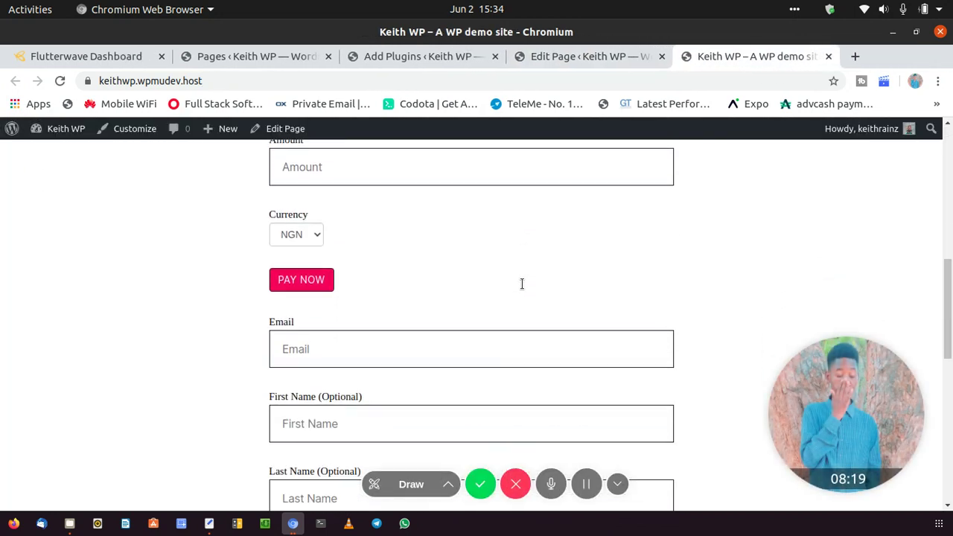
scroll(522, 283, down, 2)
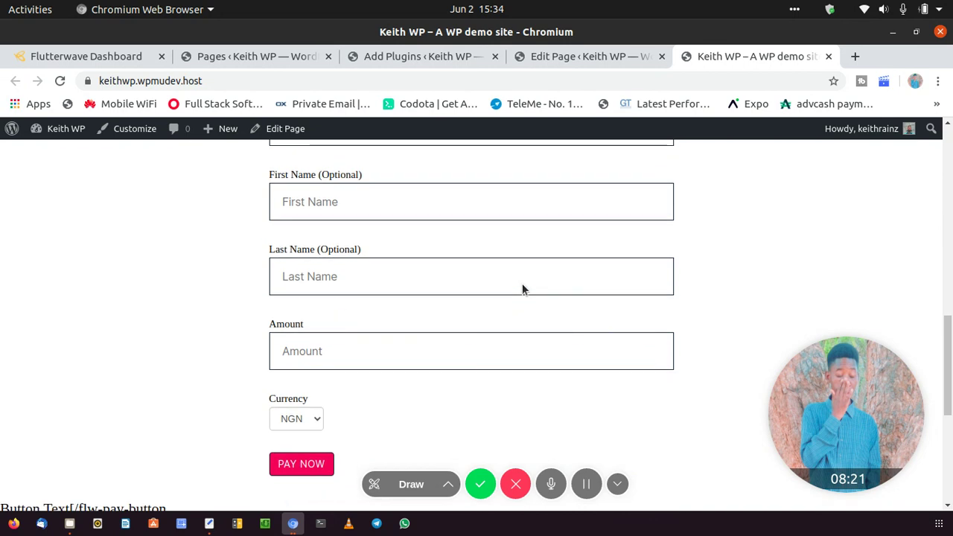
scroll(522, 283, up, 4)
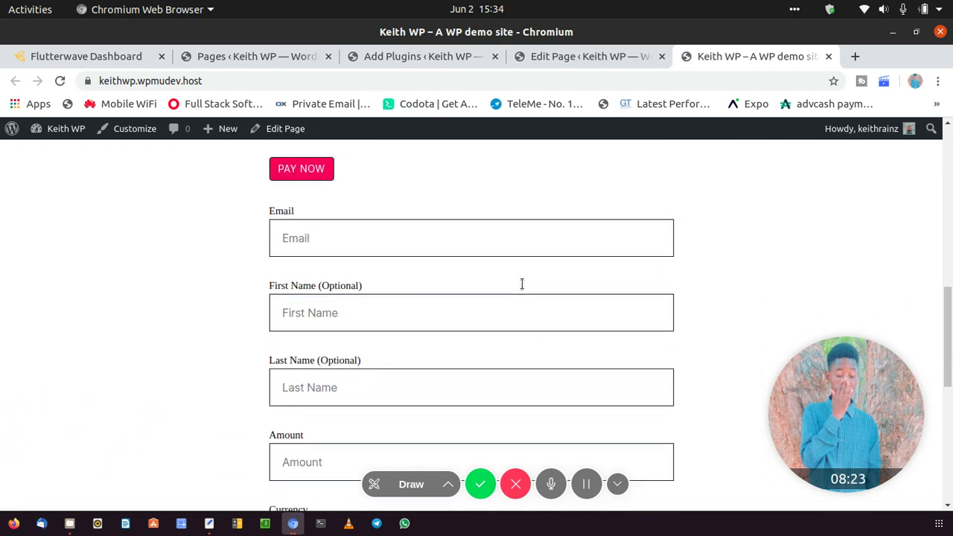
scroll(406, 319, down, 7)
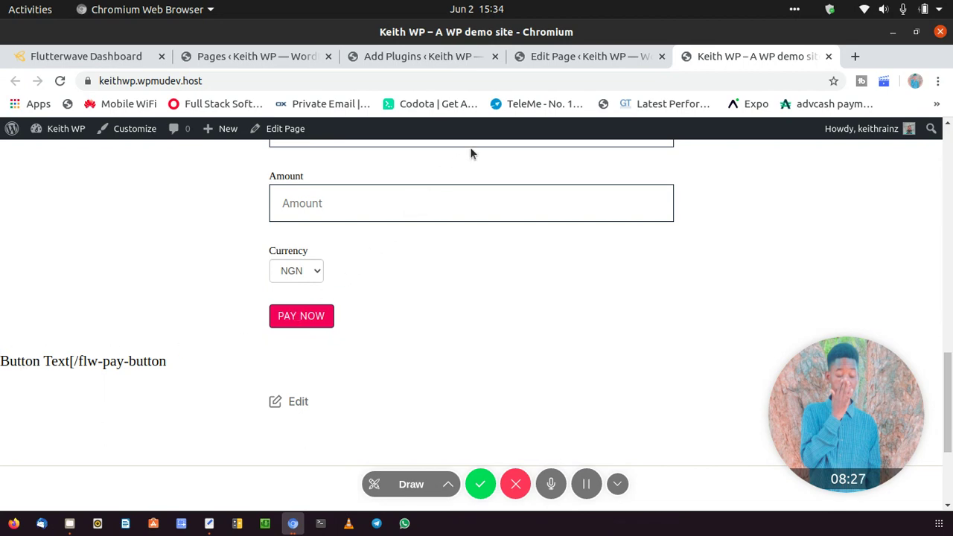
- Remove the second Shortcode block containing the button text shortcode from the page in the editor
click(584, 56)
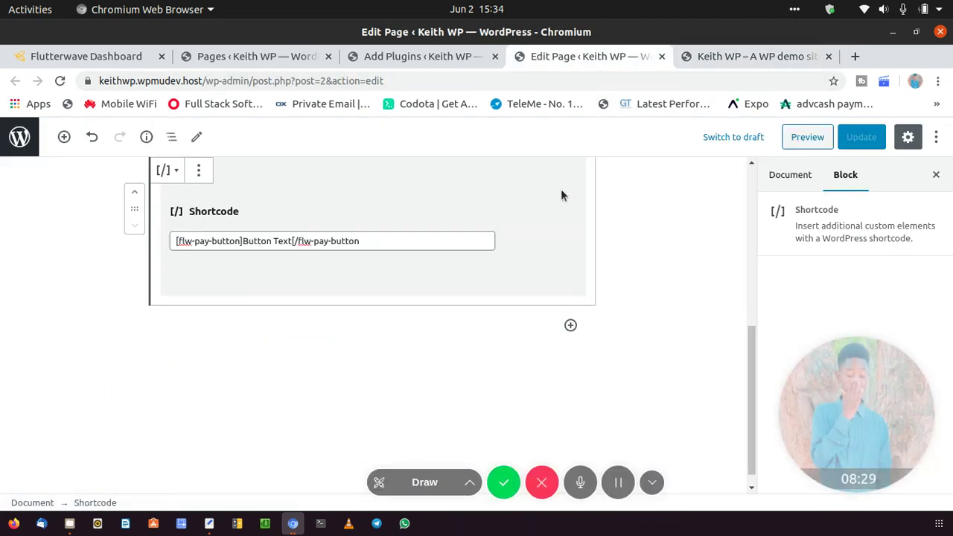
scroll(561, 188, up, 2)
click(201, 246)
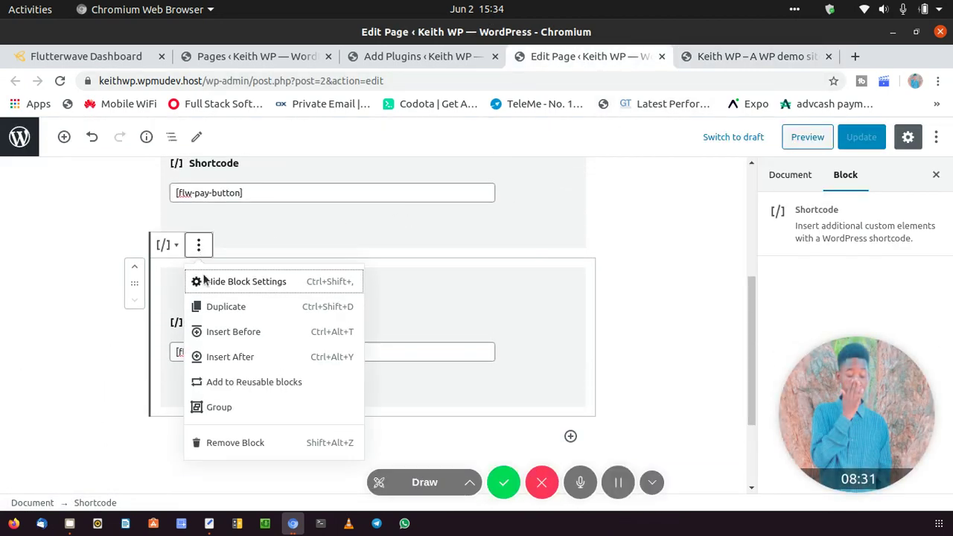
click(237, 445)
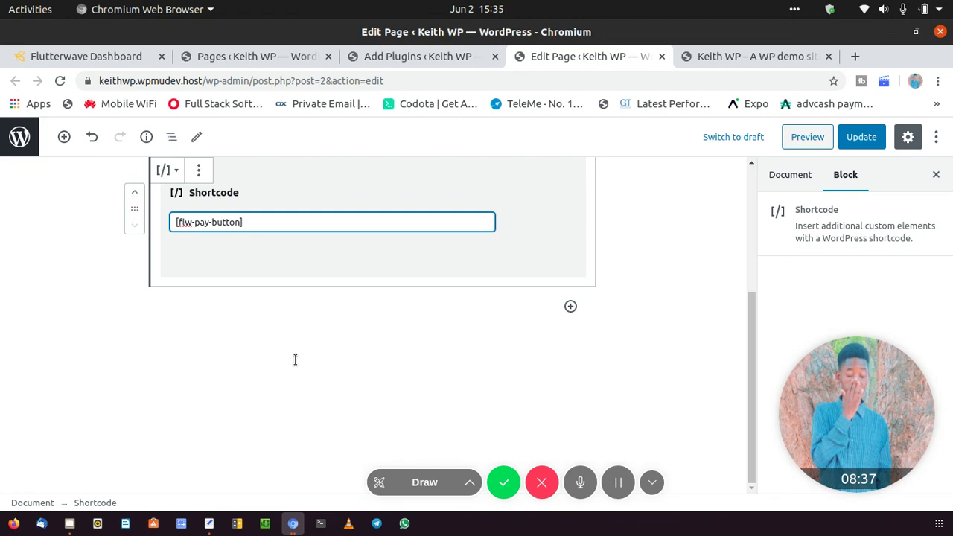
- Switch to the Text Editor notes and add the line "install wooc" below "Rave Payment Forms"
click(408, 63)
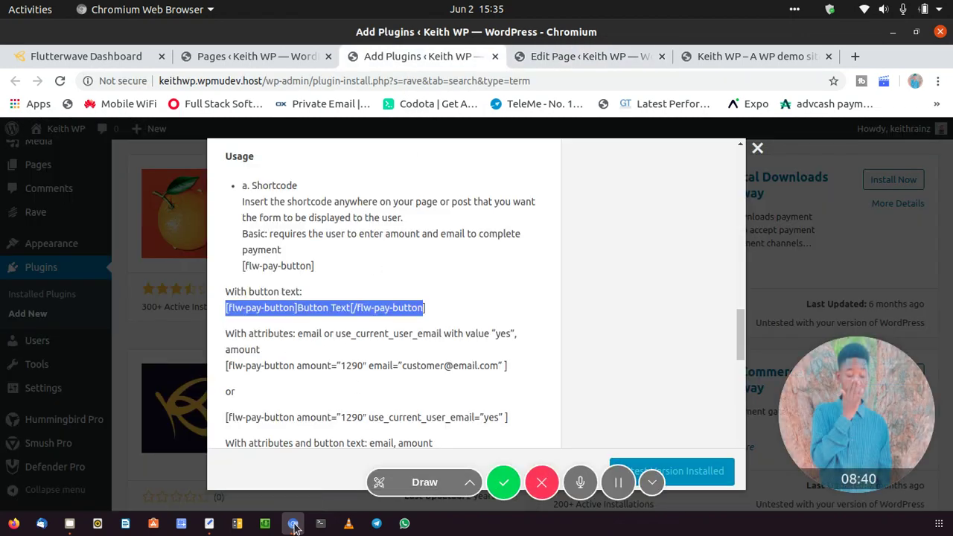
click(209, 524)
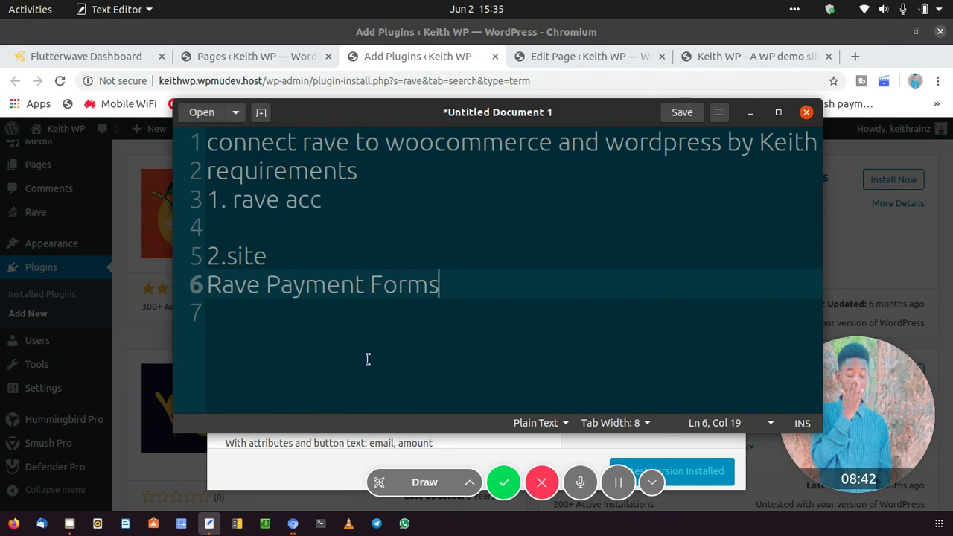
key(Return)
text(insta)
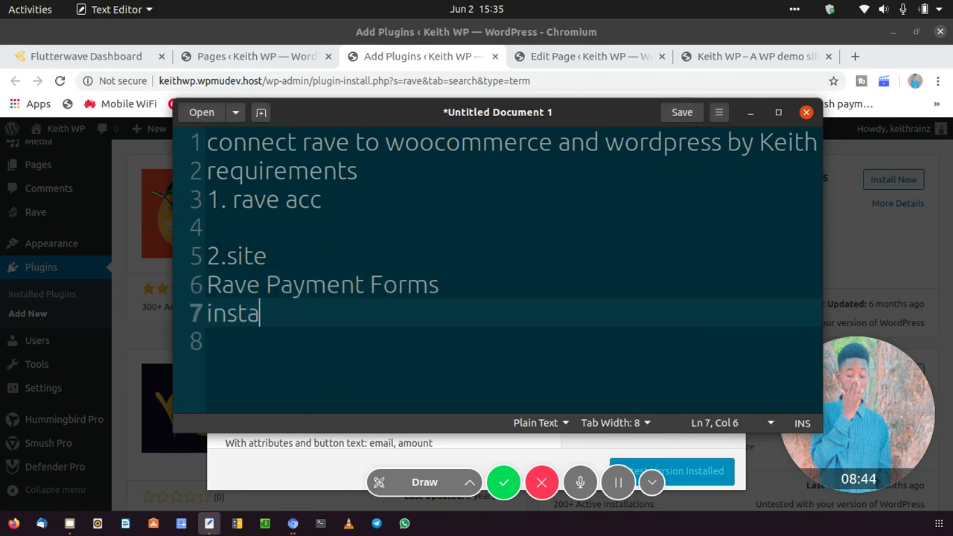
text(ll wood)
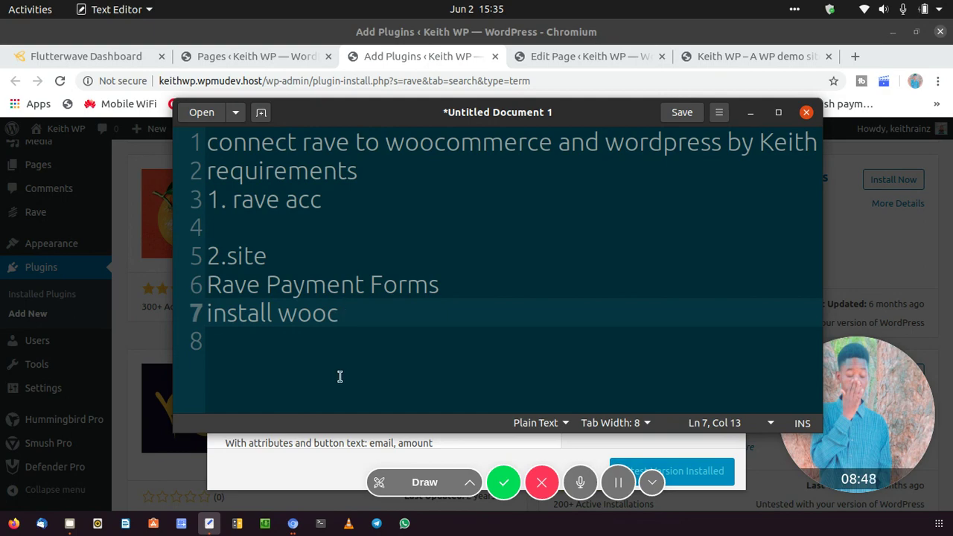
- Back in Chromium's Add Plugins page, search for "woo", then install and activate the WooCommerce plugin by Automattic
click(148, 337)
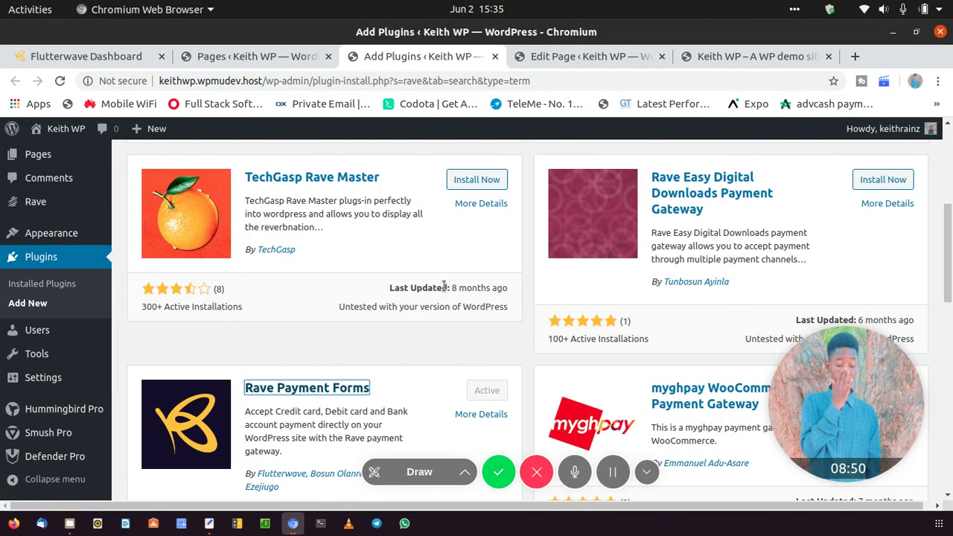
scroll(473, 281, up, 5)
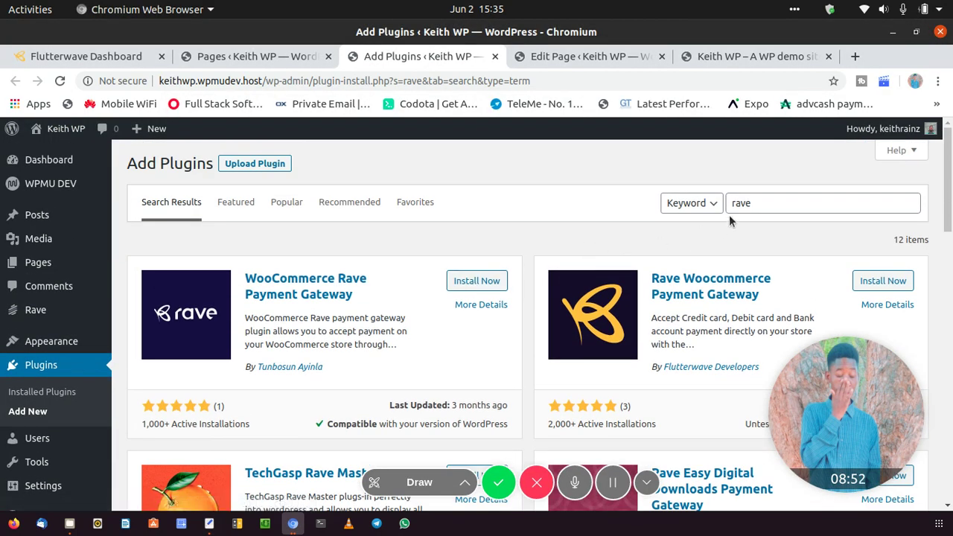
click(762, 202)
key(ctrl+a)
text(woo)
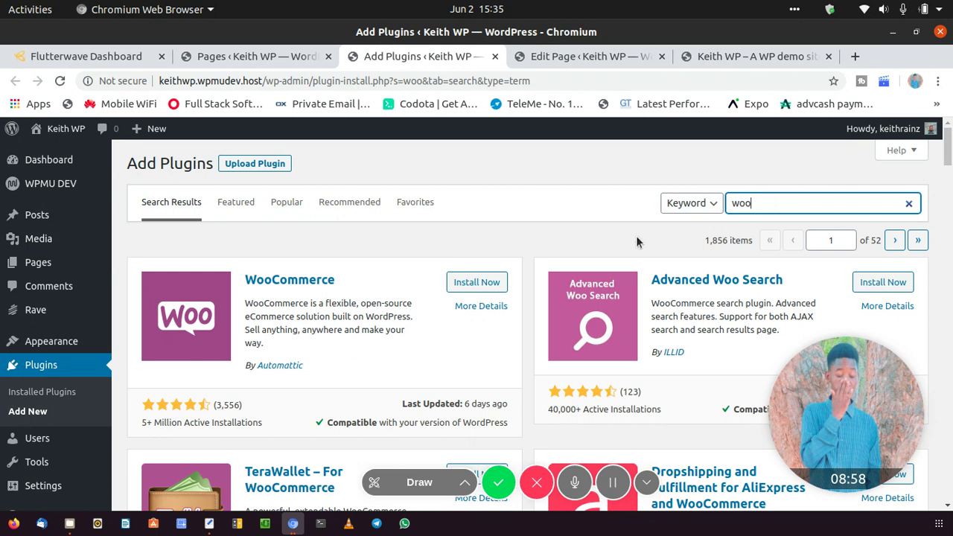
click(475, 284)
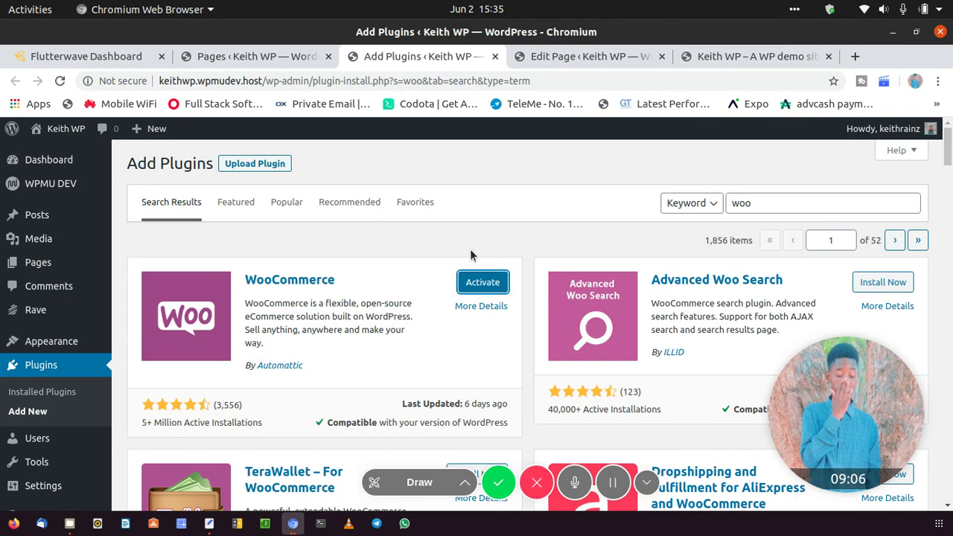
click(481, 285)
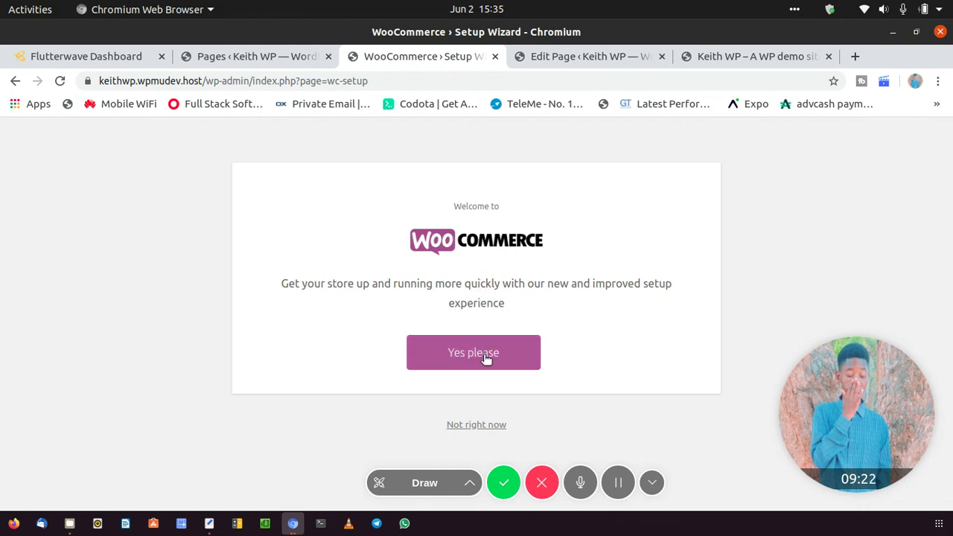
- Start the WooCommerce setup, fill in the store details from a saved address with region Zambia -- Eastern, and continue without usage tracking
click(485, 355)
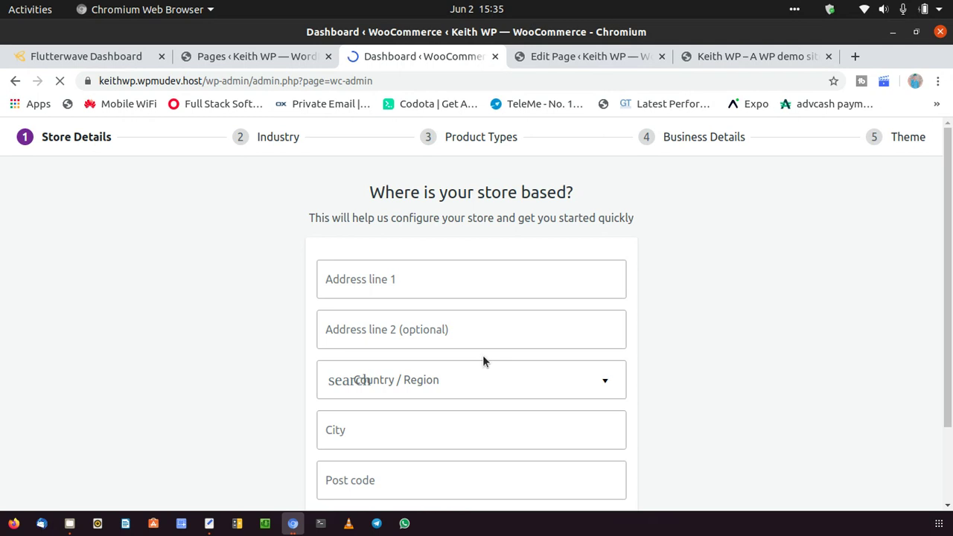
click(434, 289)
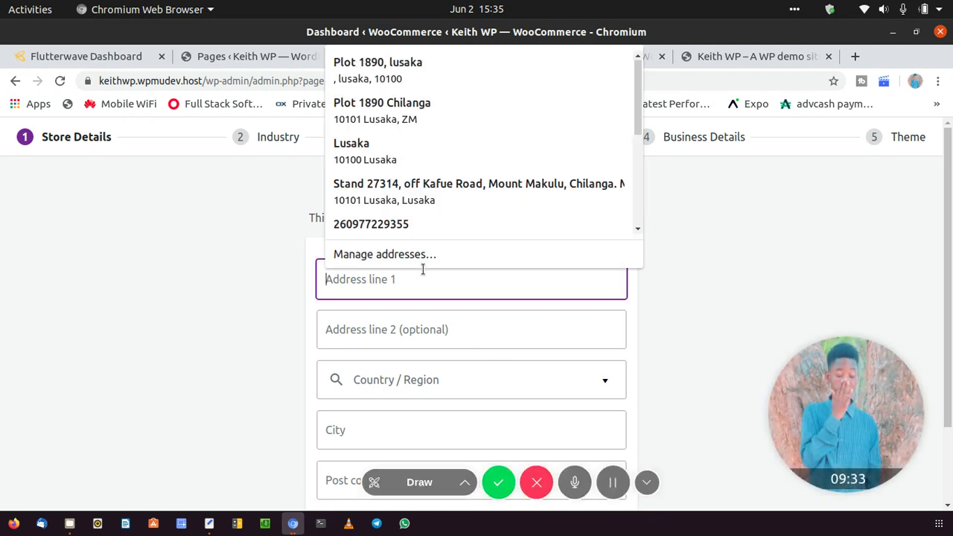
click(388, 77)
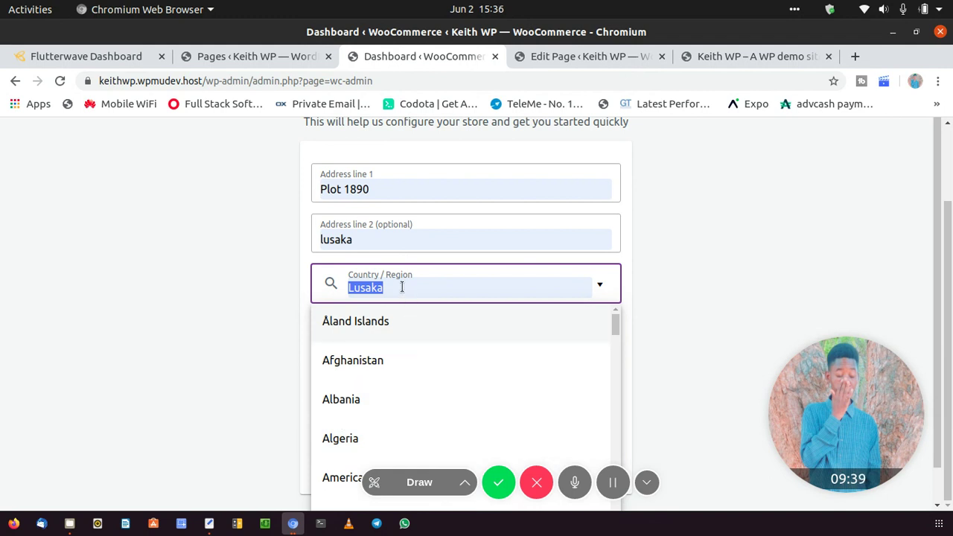
text(za)
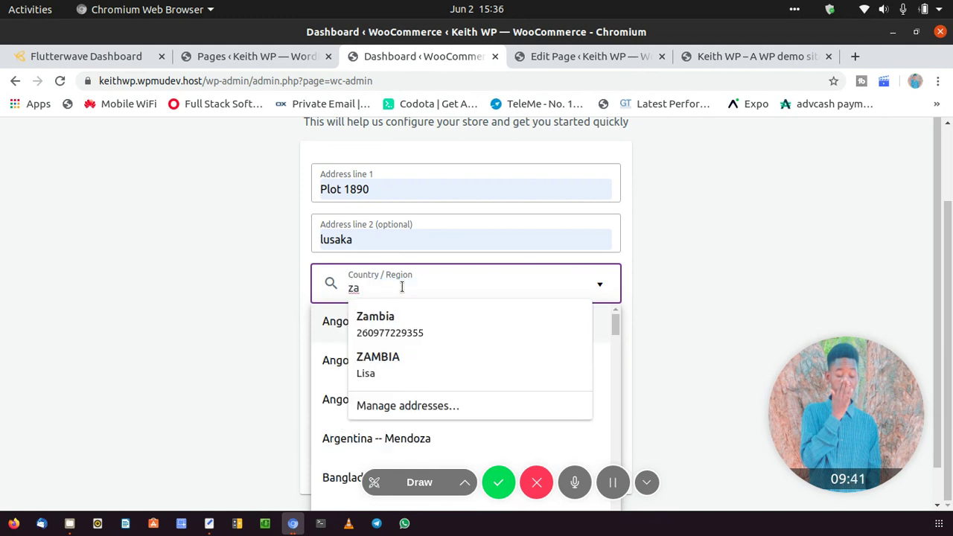
text(mbi)
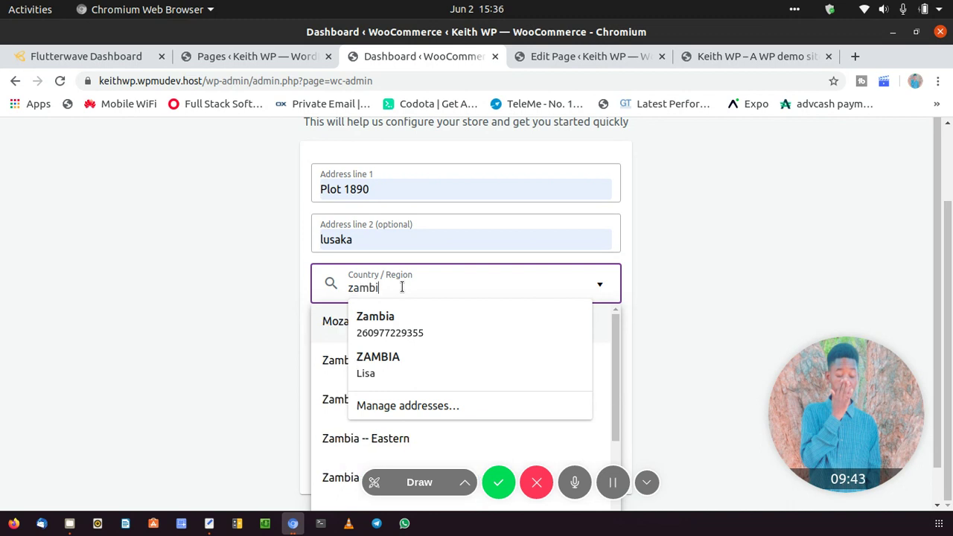
click(365, 439)
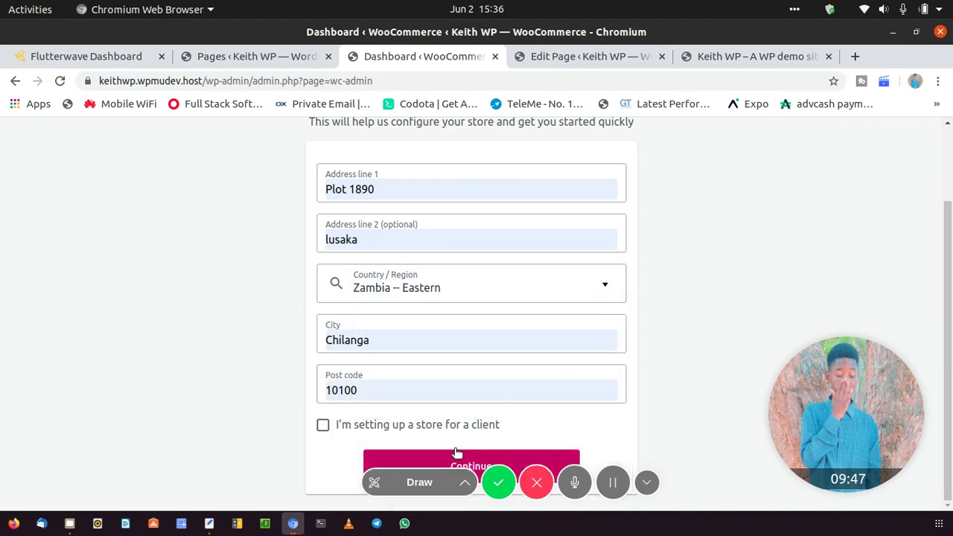
click(462, 456)
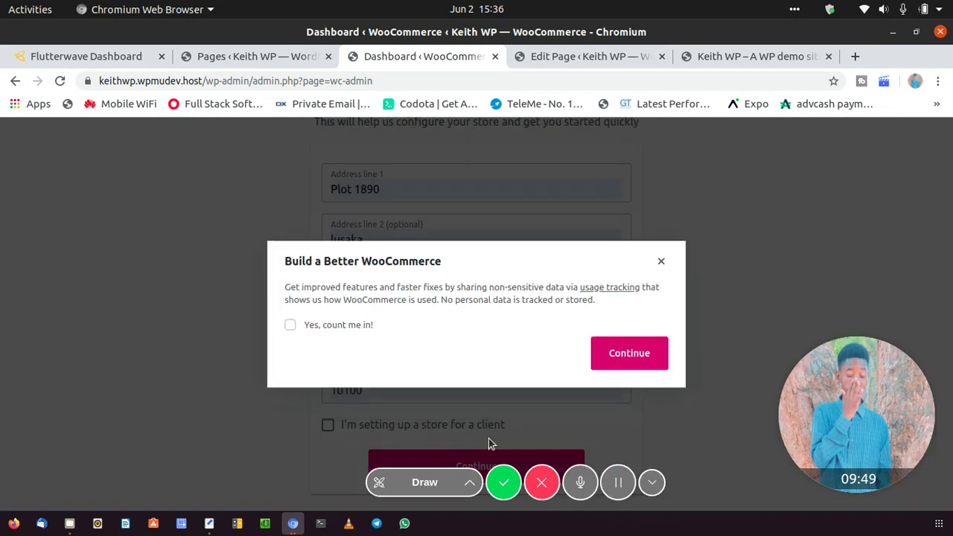
click(608, 368)
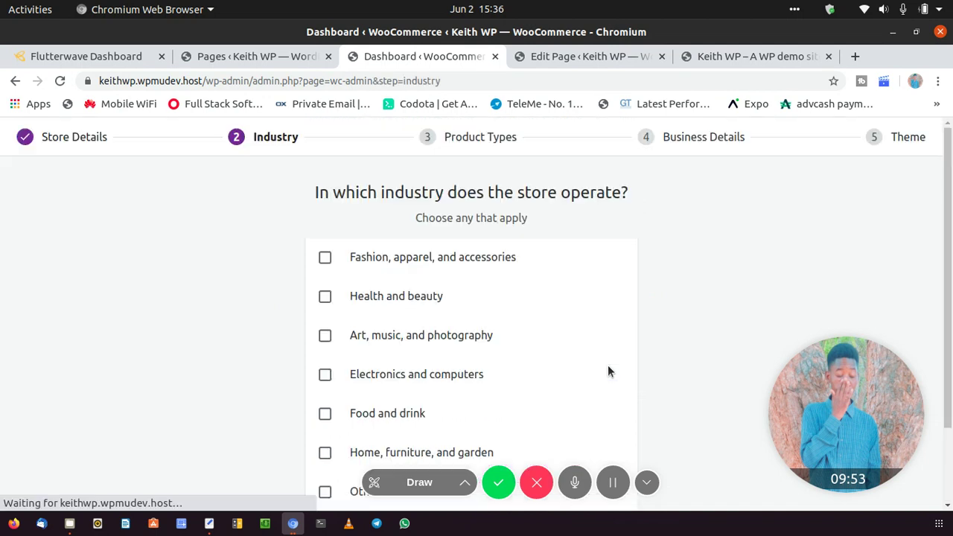
- Choose "Electronics and computers" as the store's industry and continue to the product types
scroll(633, 328, down, 2)
scroll(308, 356, down, 1)
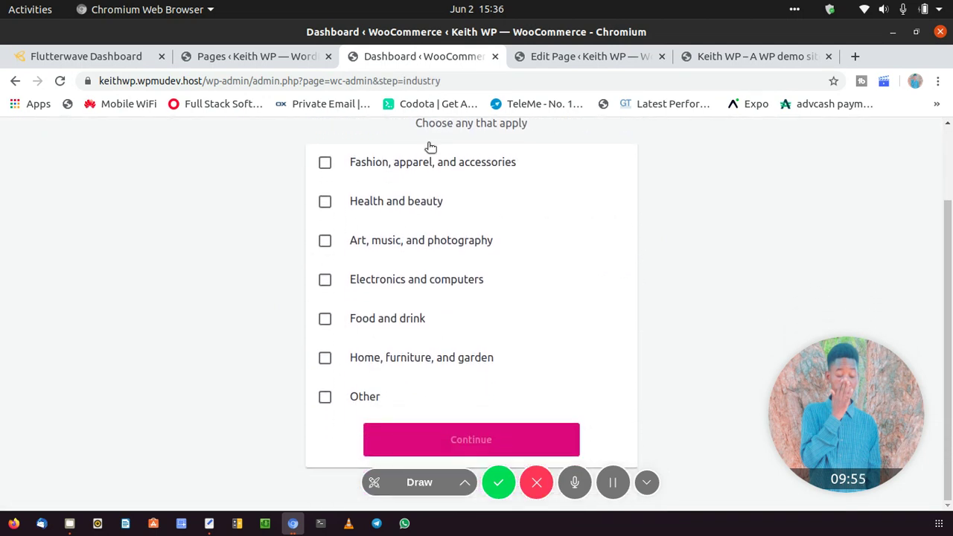
click(324, 279)
click(438, 440)
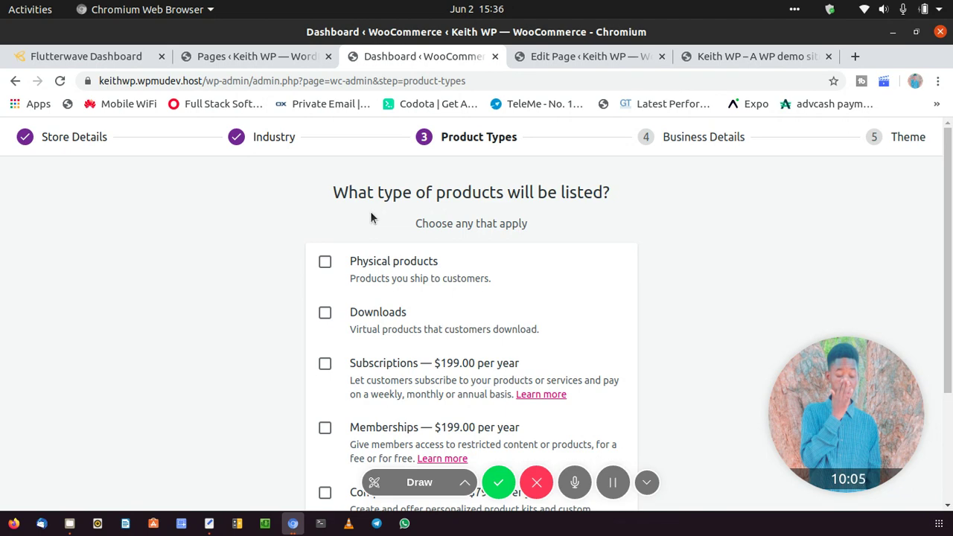
- Choose "Physical products" and "Downloads" as the listed product types and continue to the business details
click(325, 265)
scroll(419, 242, down, 1)
click(323, 277)
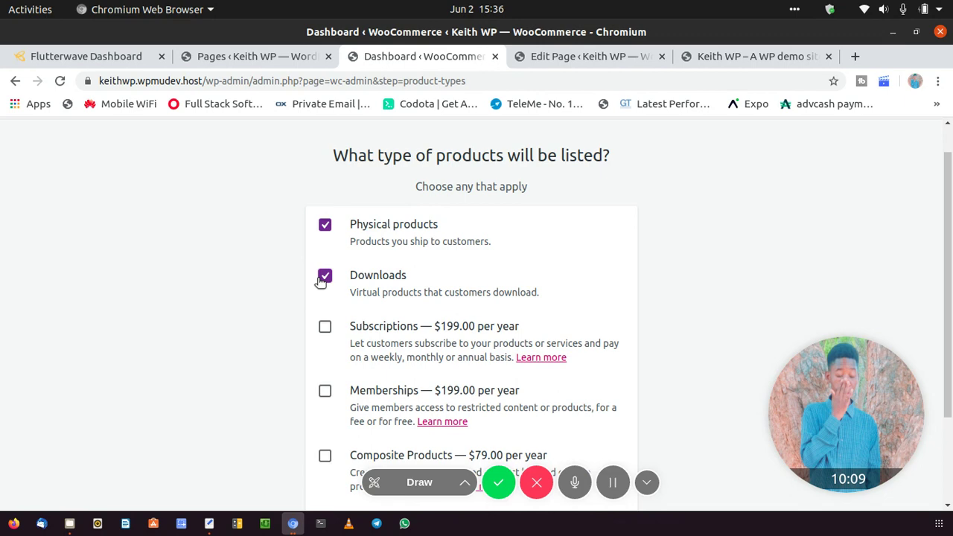
scroll(713, 239, down, 3)
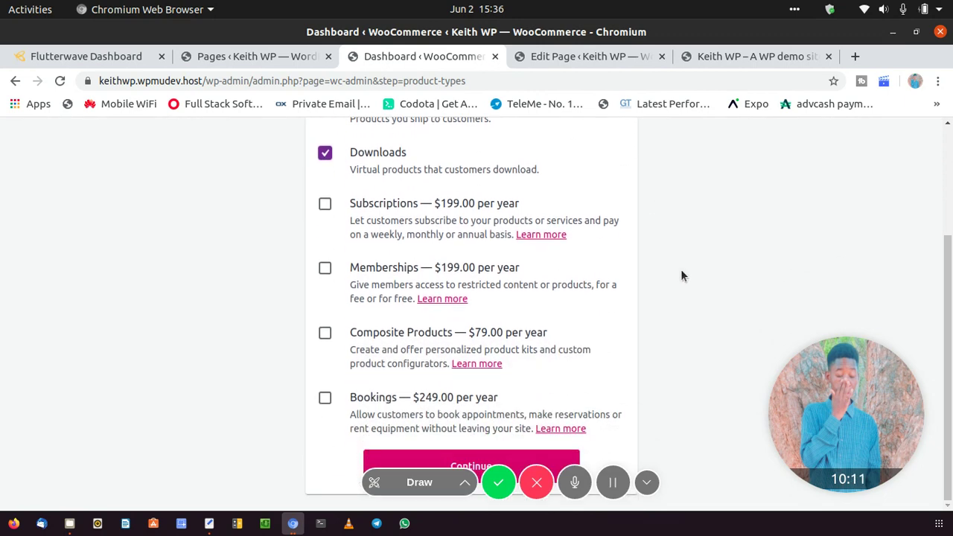
click(454, 465)
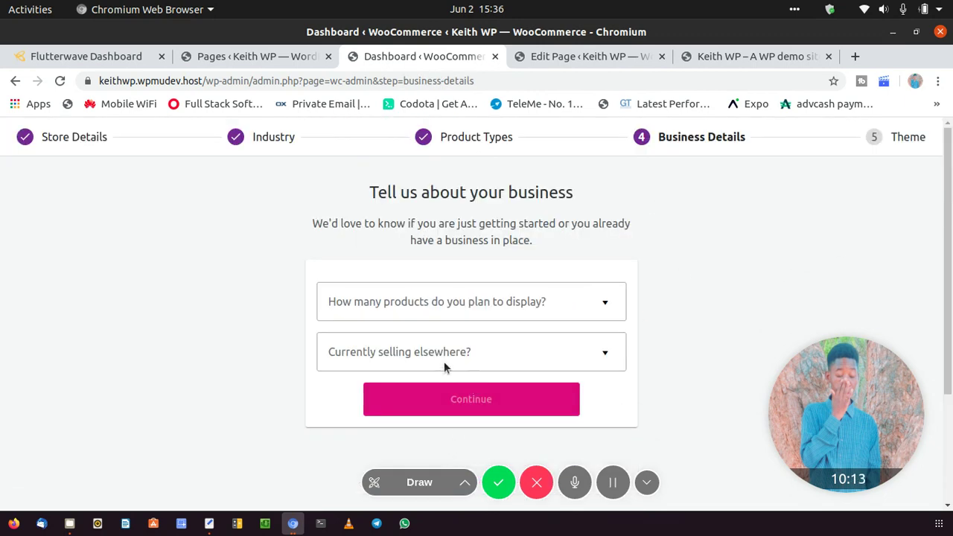
- Answer the business questions with "I don't have any products yet." and "No" for currently selling elsewhere
click(468, 316)
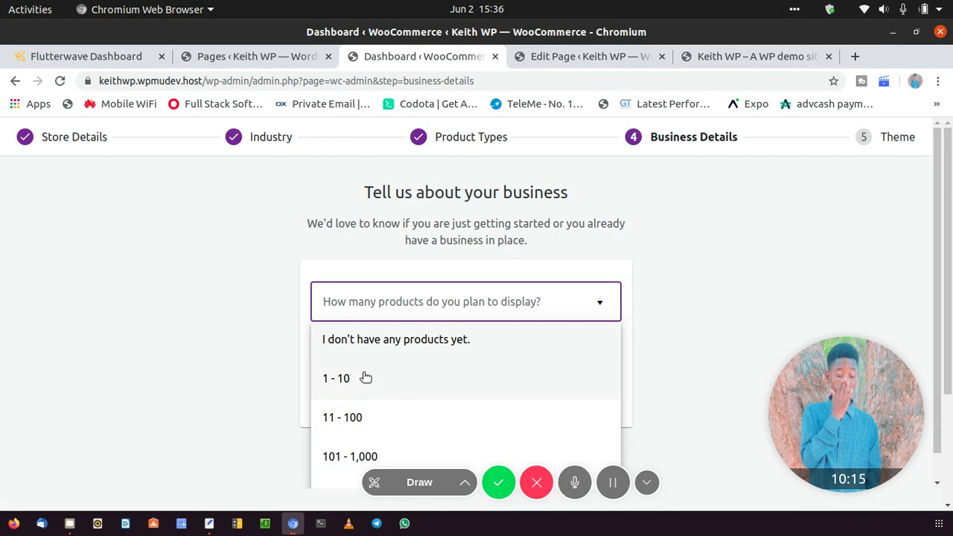
click(373, 339)
click(432, 356)
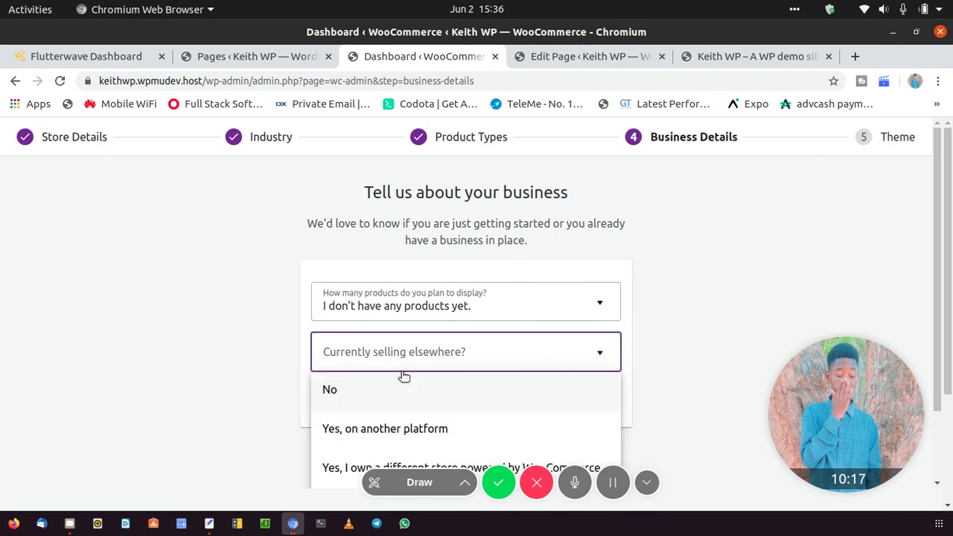
click(404, 376)
- Turn off the Facebook, Mailchimp and Google Ads extensions and continue to the theme selection
scroll(548, 379, down, 3)
click(613, 229)
click(614, 306)
click(614, 400)
scroll(463, 429, down, 1)
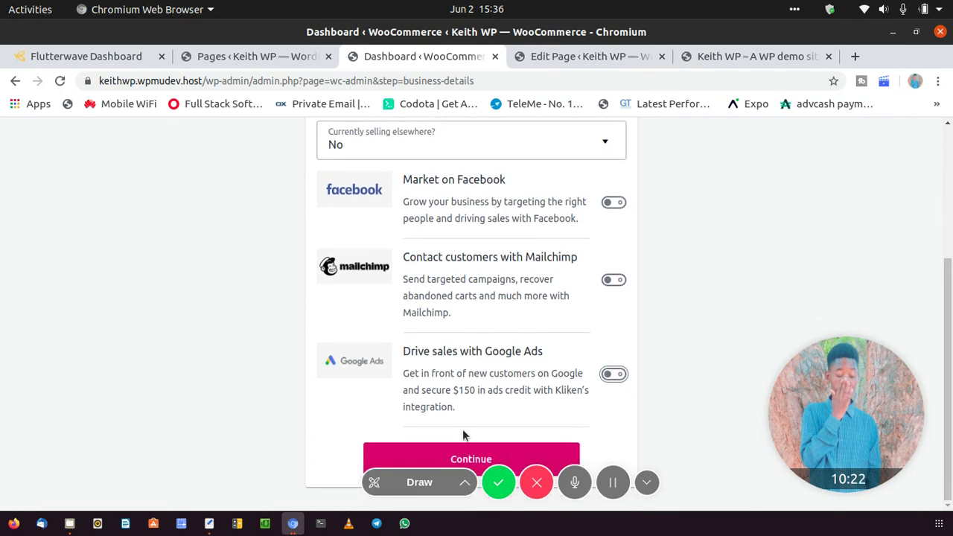
click(395, 457)
- Keep the currently active Twenty Twenty theme for the store
scroll(248, 366, down, 3)
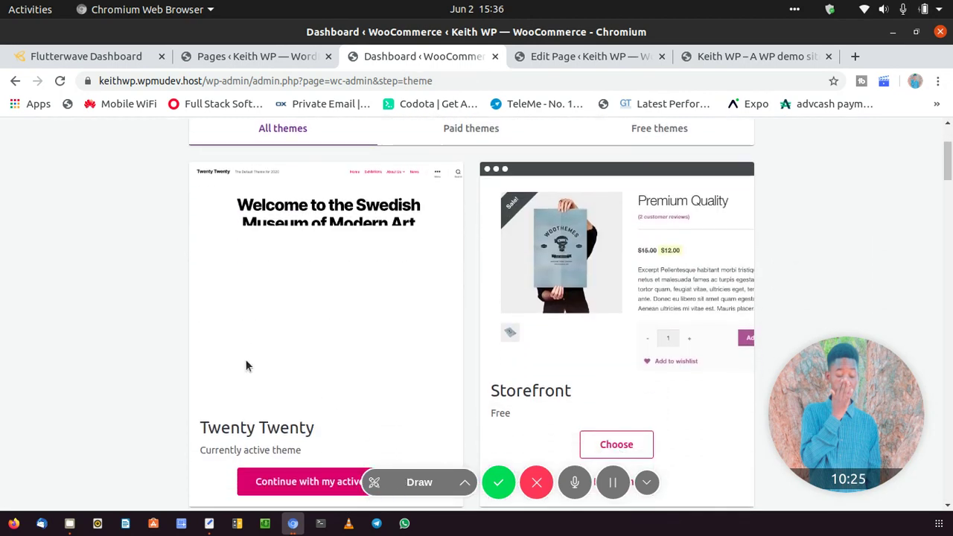
scroll(243, 345, down, 2)
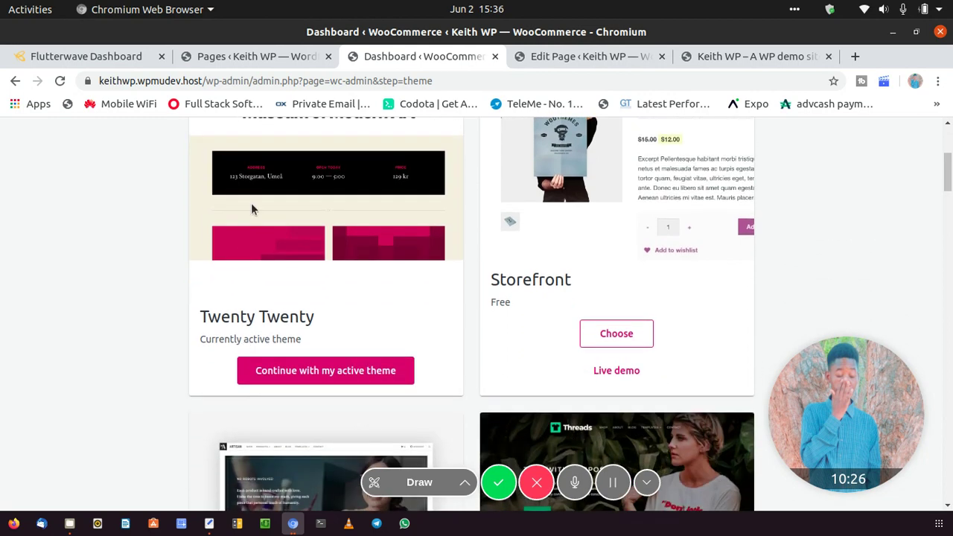
click(318, 376)
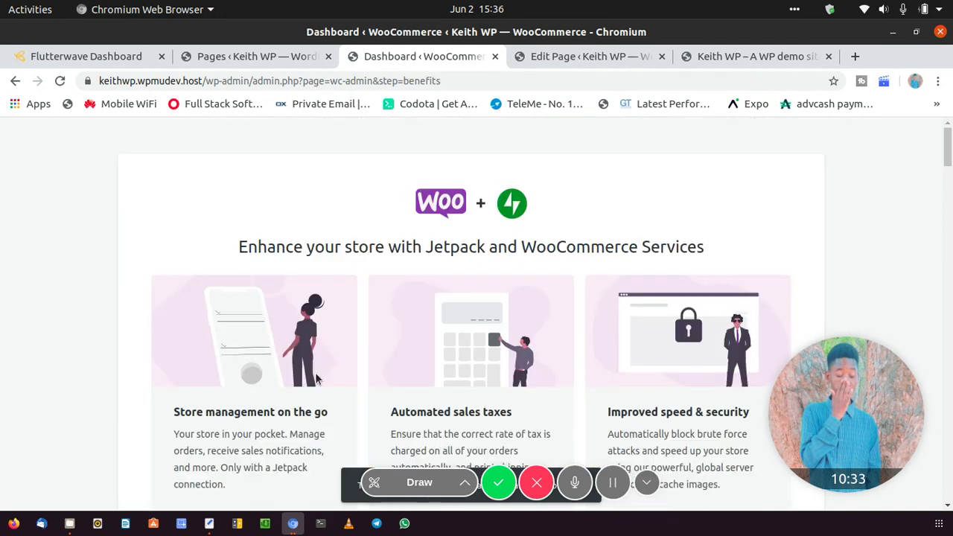
- Decline the Jetpack and WooCommerce Services offer and dismiss the final setup message on the WooCommerce dashboard
scroll(349, 309, down, 3)
scroll(354, 297, down, 2)
scroll(353, 297, up, 2)
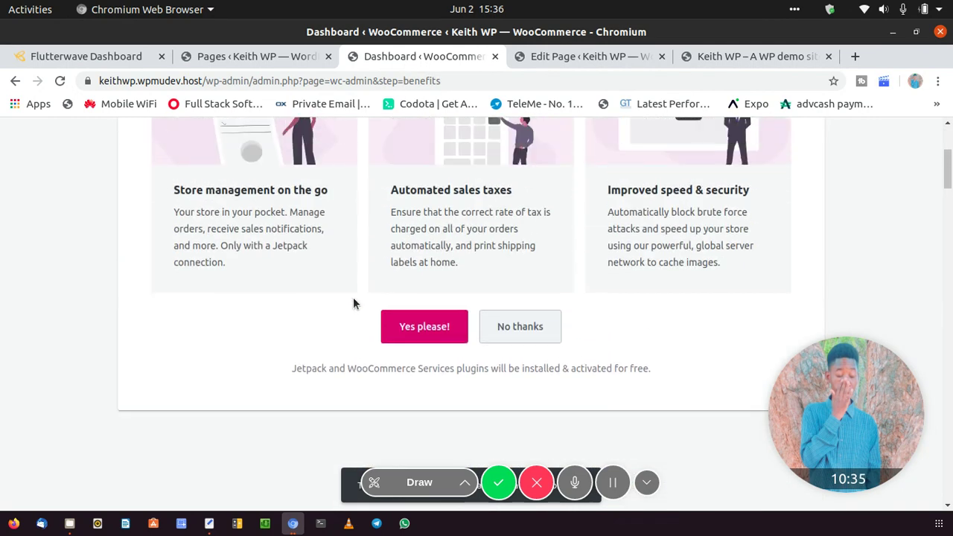
scroll(382, 290, up, 2)
scroll(383, 296, up, 1)
scroll(385, 296, down, 3)
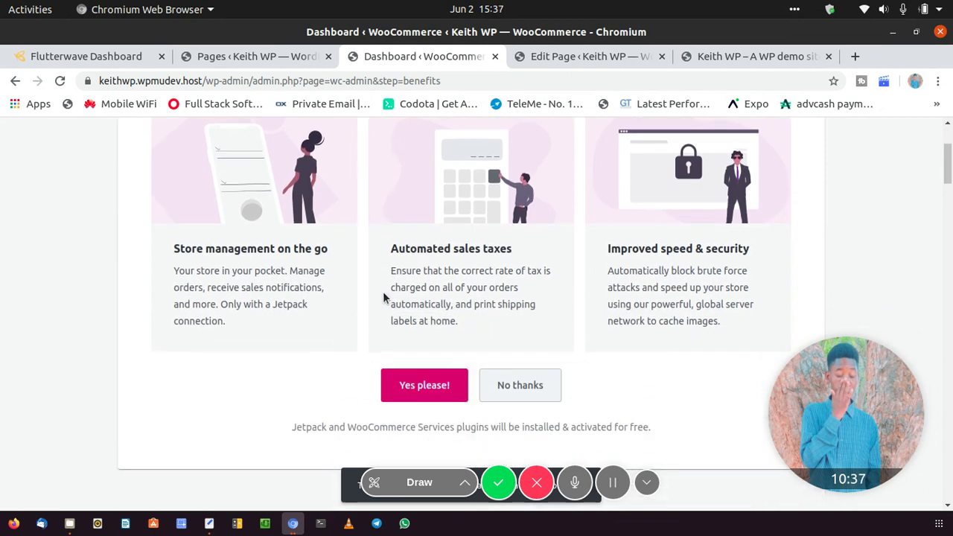
click(544, 371)
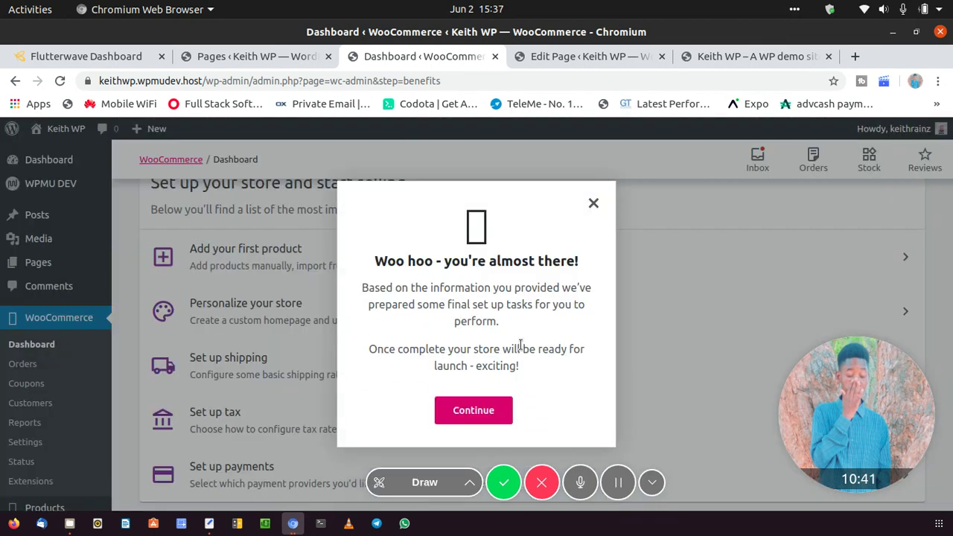
click(594, 208)
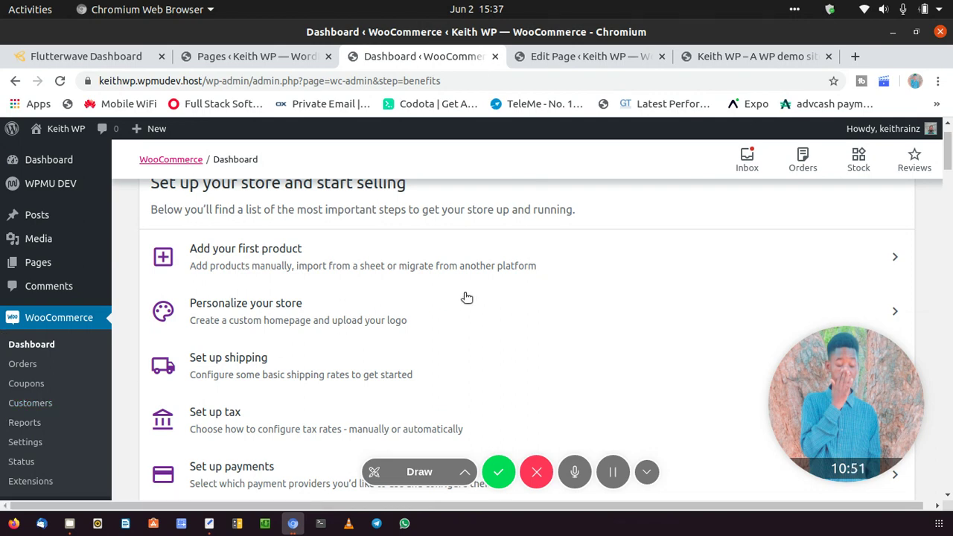
- Add the line "rave for woocommerce" at the end of the Text Editor notes and return to Chromium
click(211, 524)
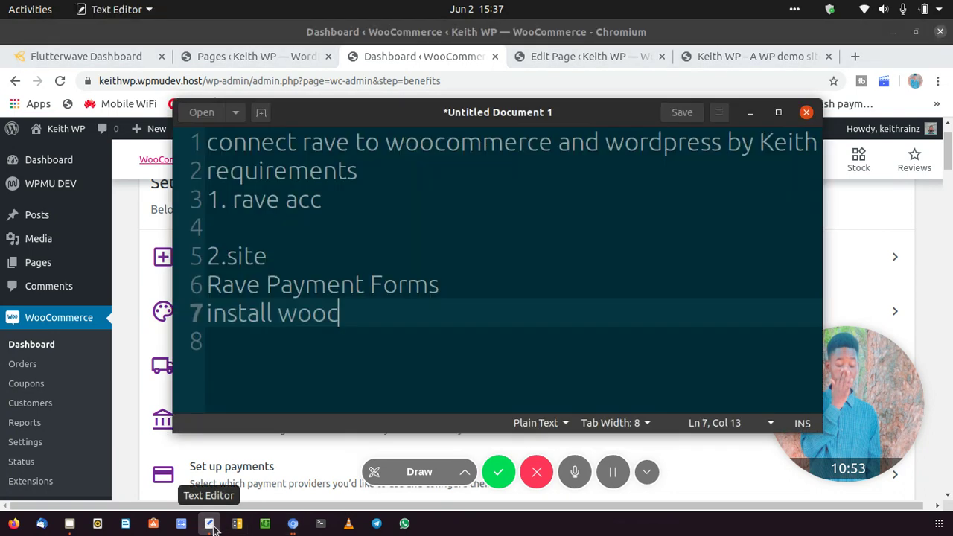
key(Return)
text(rave for woocommerce)
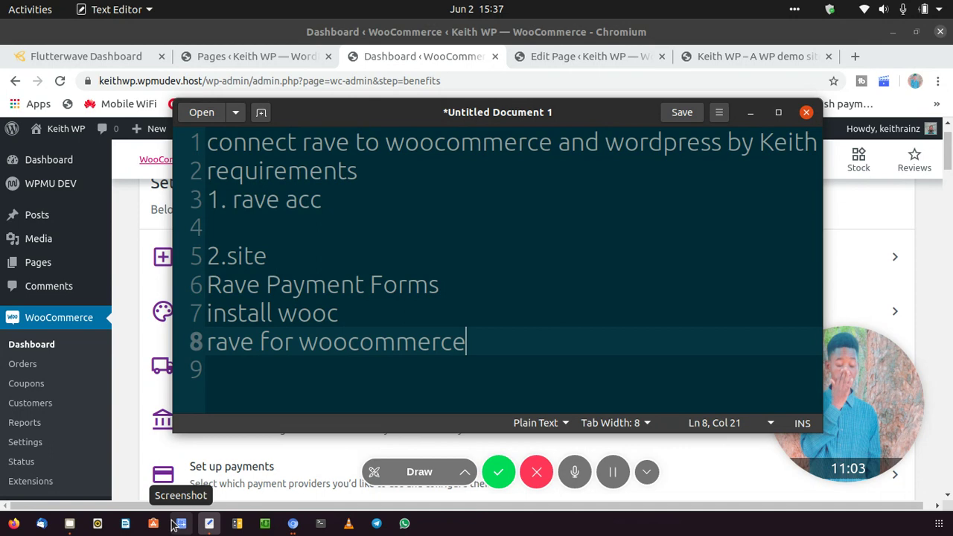
click(930, 246)
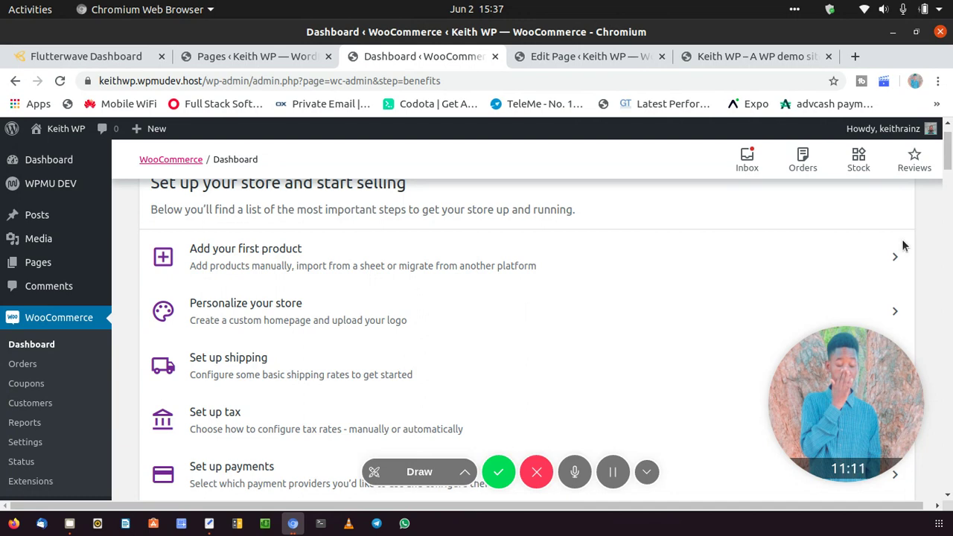
- Leave the WooCommerce dashboard and open the page for adding new plugins
scroll(35, 357, down, 1)
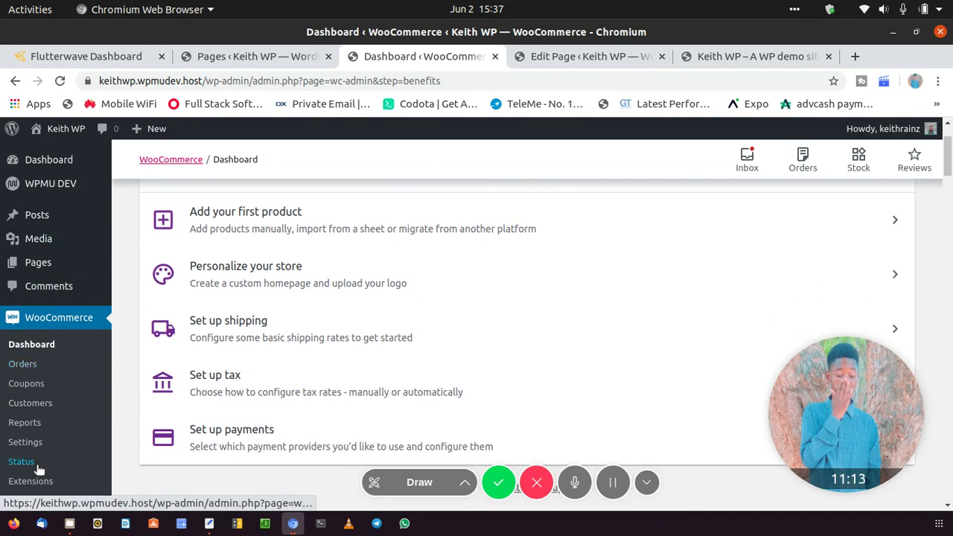
scroll(38, 447, down, 4)
scroll(34, 335, up, 4)
scroll(38, 253, down, 4)
mouse_move(41, 248)
scroll(38, 250, down, 5)
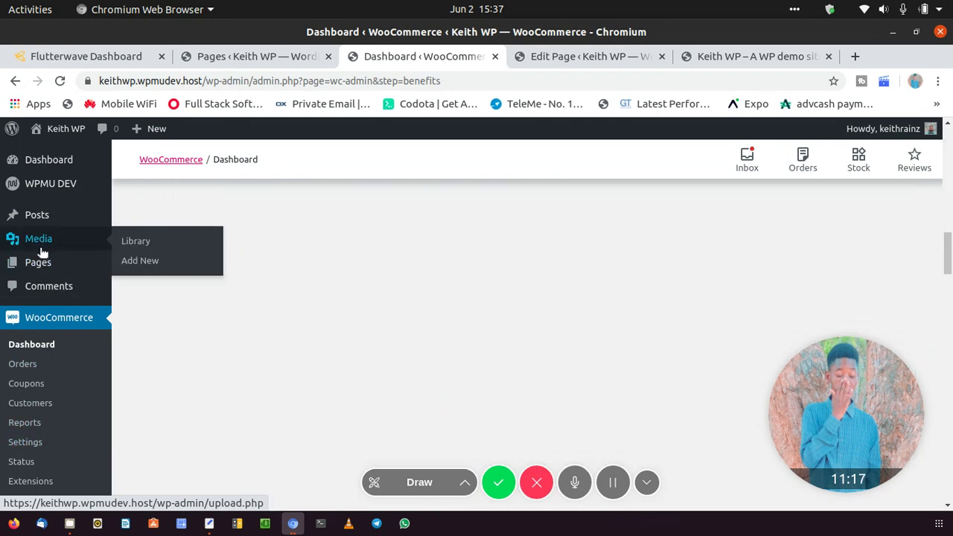
click(47, 283)
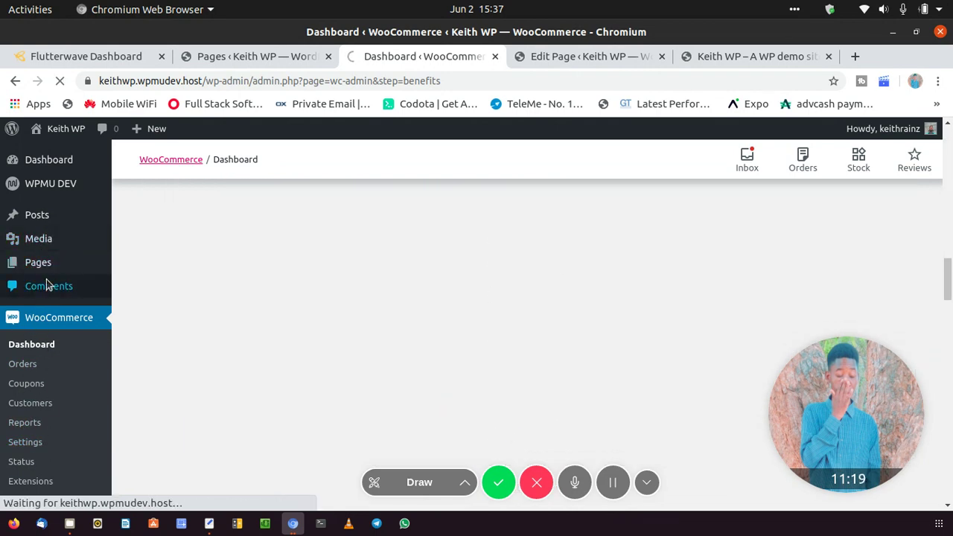
scroll(66, 373, down, 3)
mouse_move(38, 368)
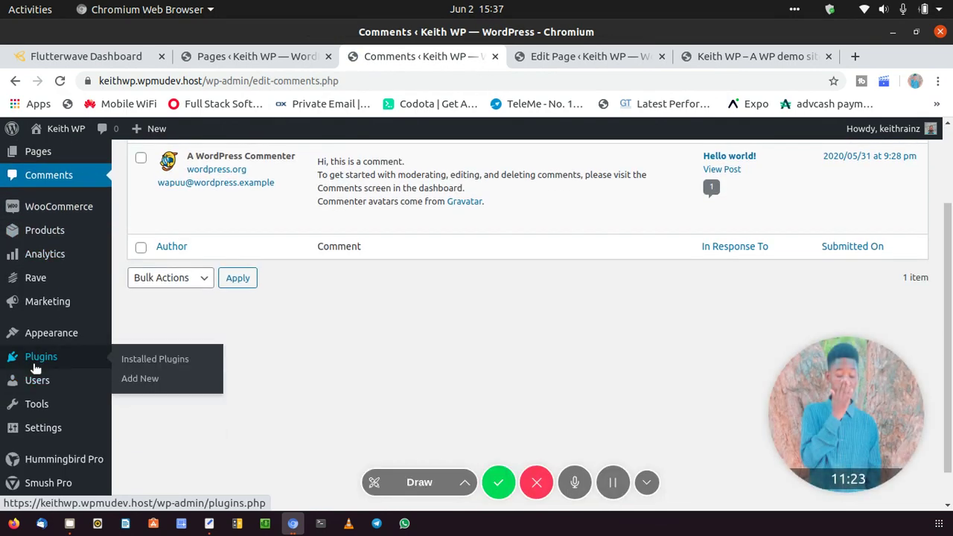
click(140, 379)
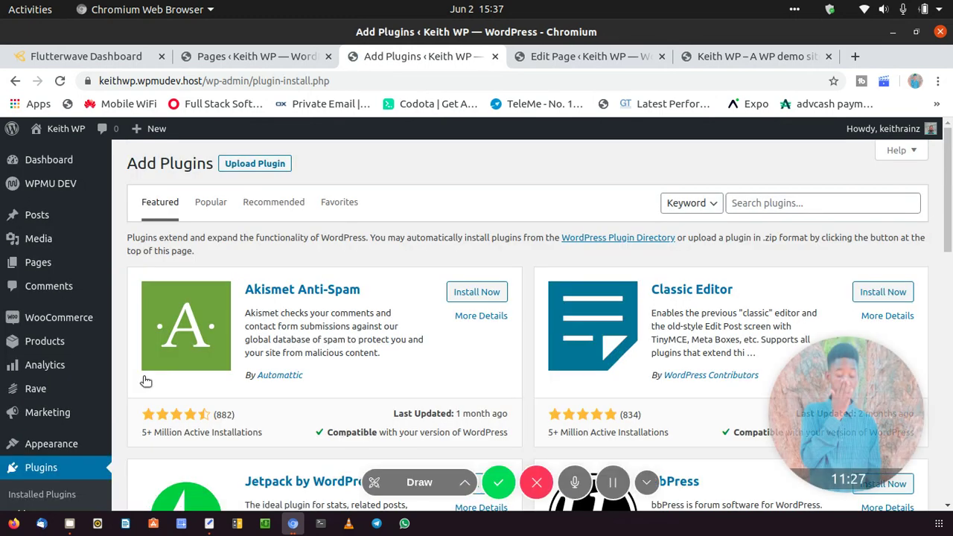
- Search the plugin directory for "rave" and look over the matching plugins
click(747, 206)
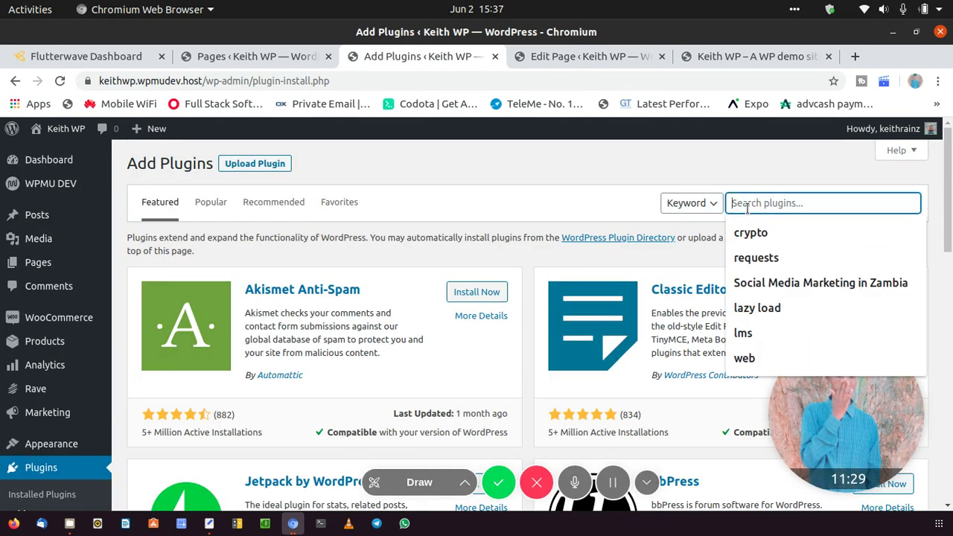
text(rave)
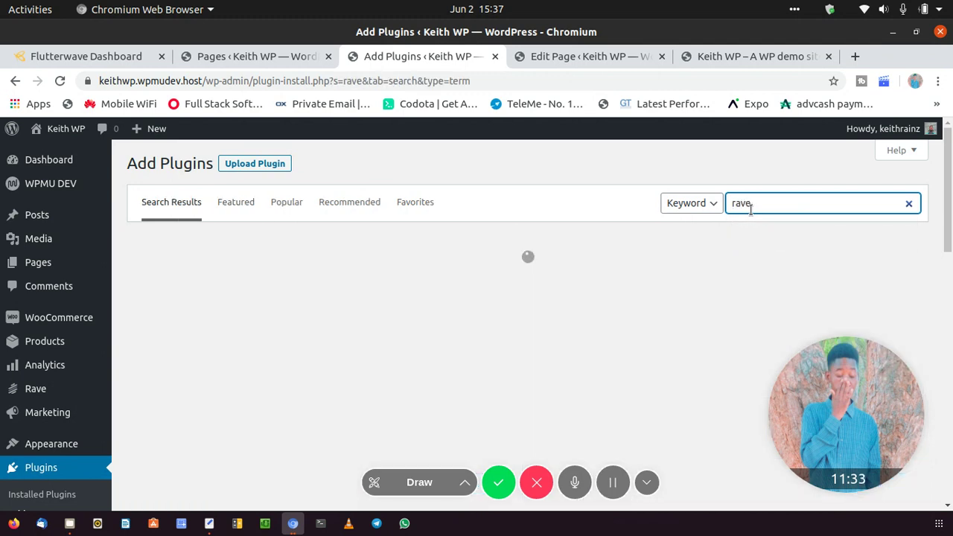
scroll(579, 268, down, 3)
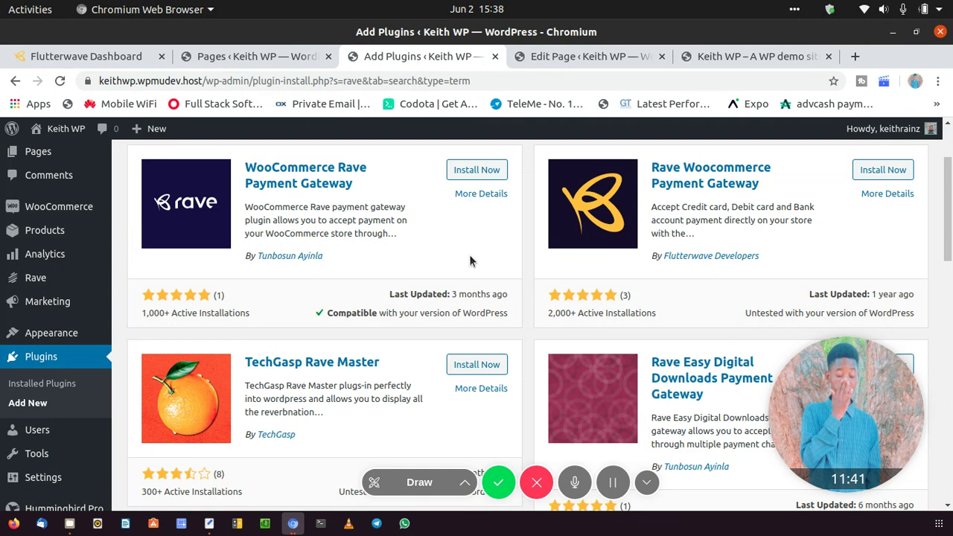
scroll(447, 260, up, 1)
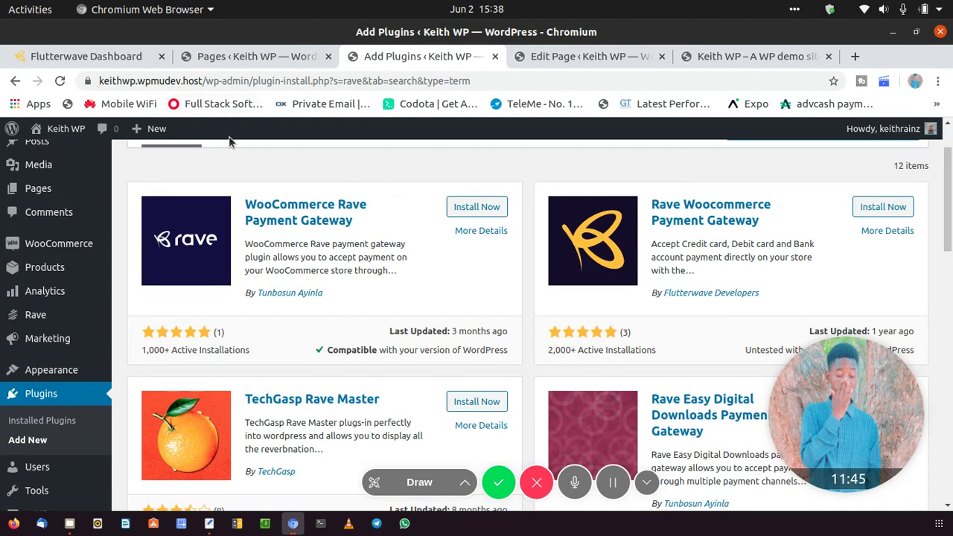
- Review the description and screenshots of the WooCommerce Rave Payment Gateway plugin, including its country and currency notes, and close the details
click(254, 216)
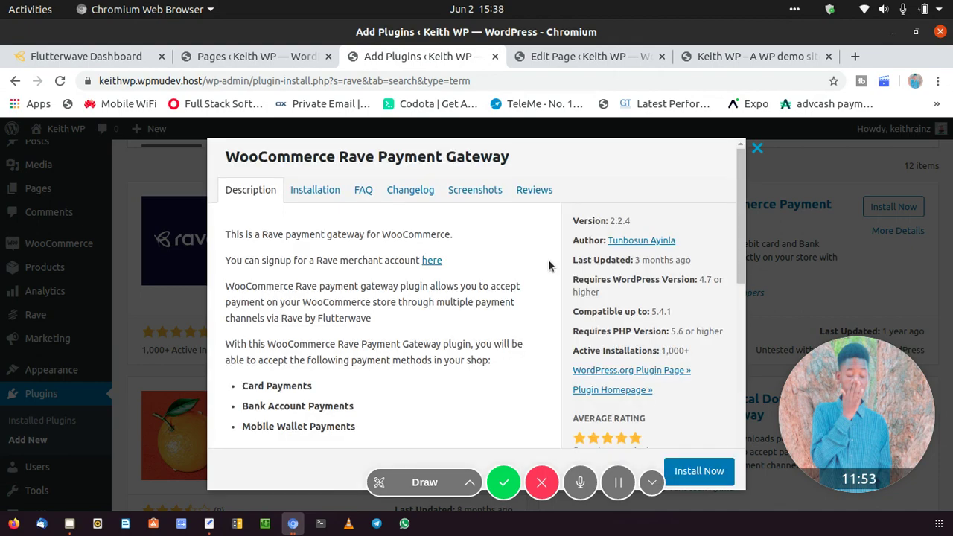
scroll(362, 269, down, 10)
scroll(361, 279, down, 2)
scroll(361, 274, up, 1)
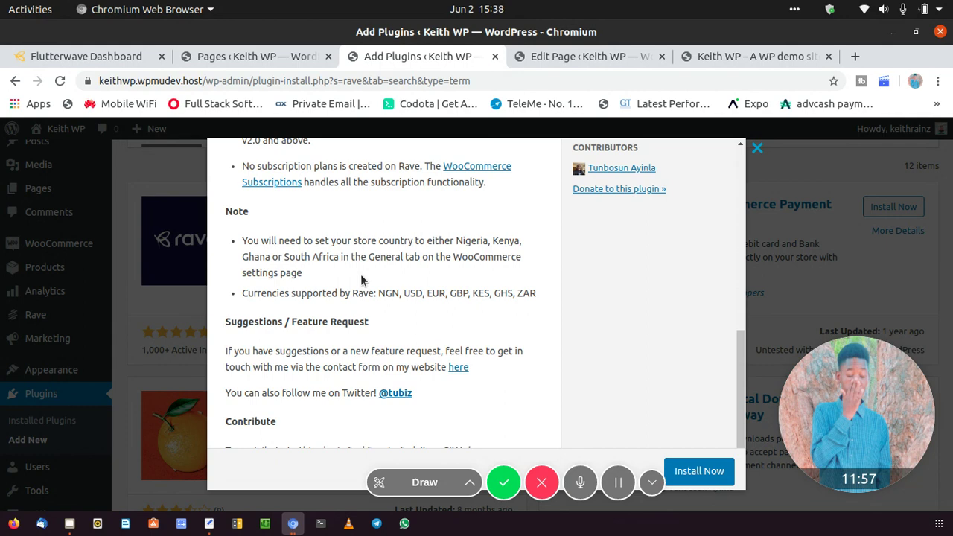
scroll(360, 274, up, 5)
scroll(361, 274, up, 5)
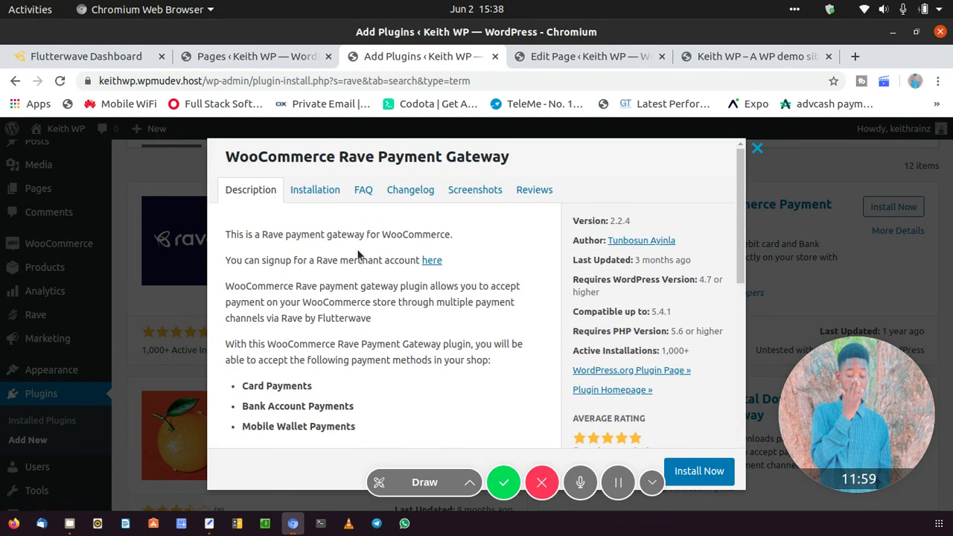
click(452, 195)
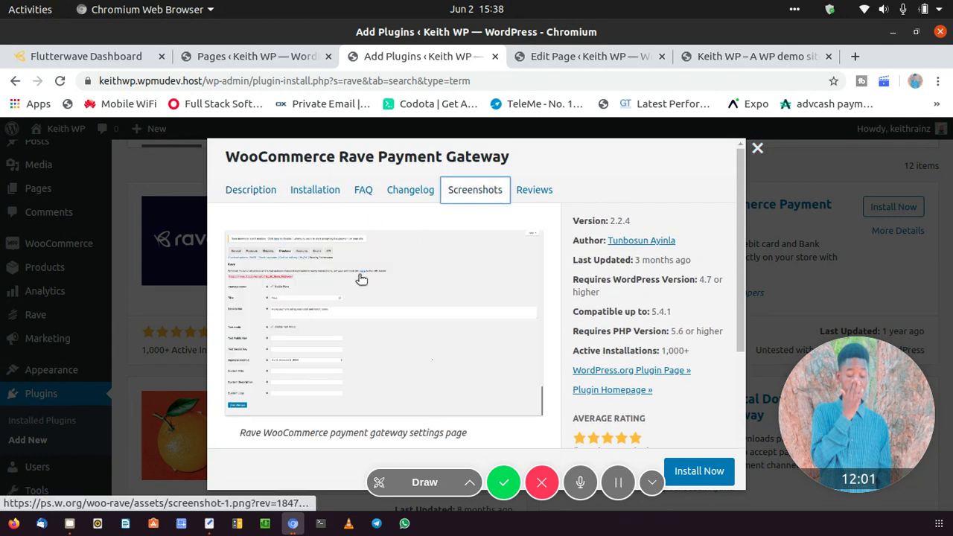
scroll(361, 278, down, 3)
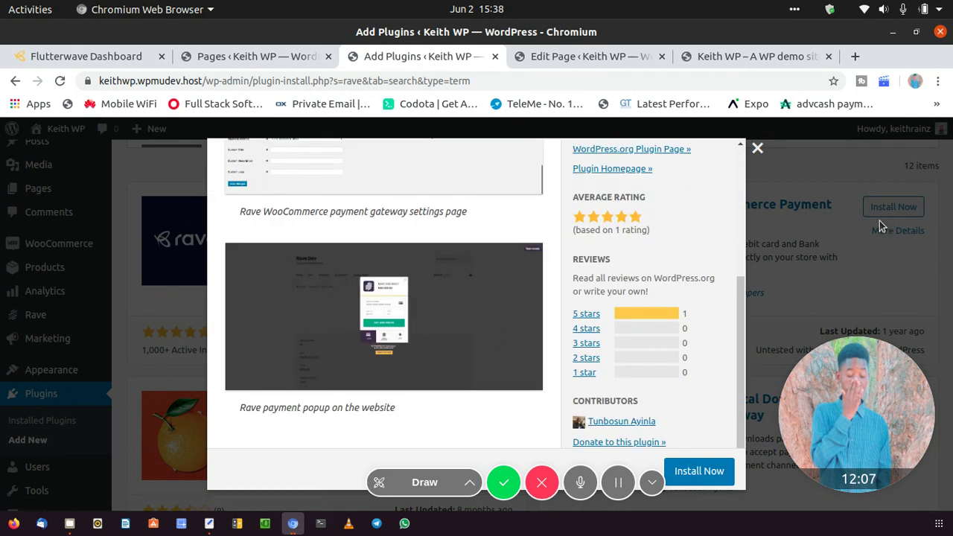
click(757, 147)
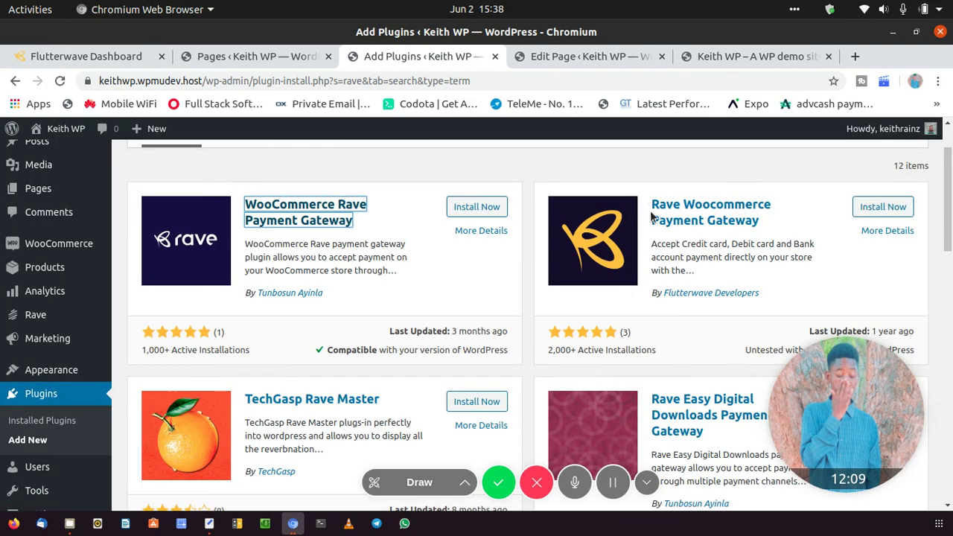
- Read the description of the Rave Woocommerce Payment Gateway plugin by Flutterwave Developers and close the details
click(668, 226)
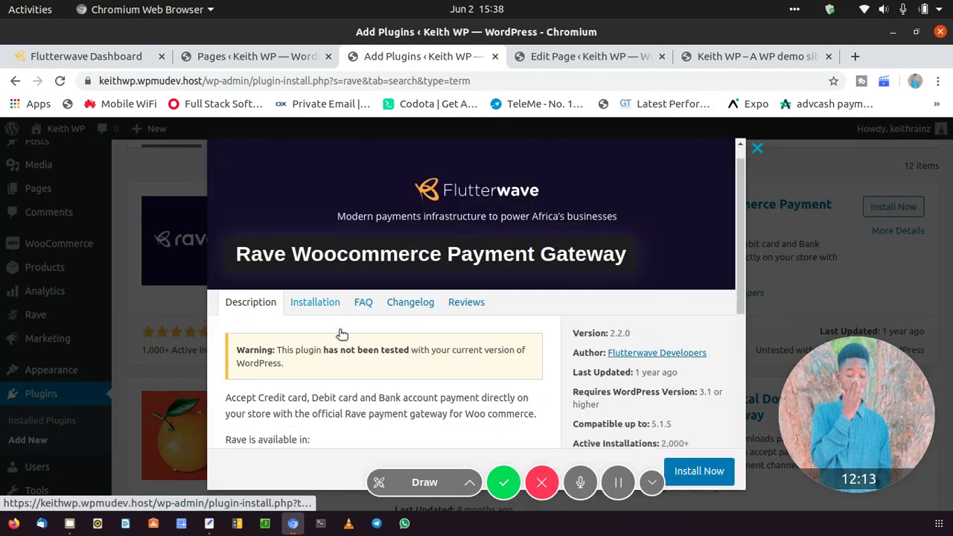
scroll(342, 334, down, 2)
scroll(340, 335, down, 3)
scroll(339, 335, down, 3)
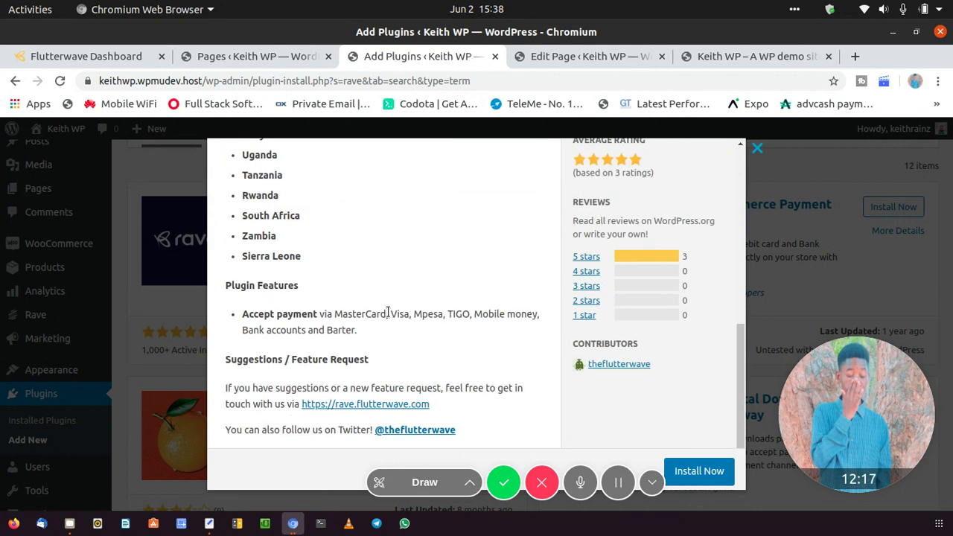
scroll(350, 314, up, 3)
click(758, 152)
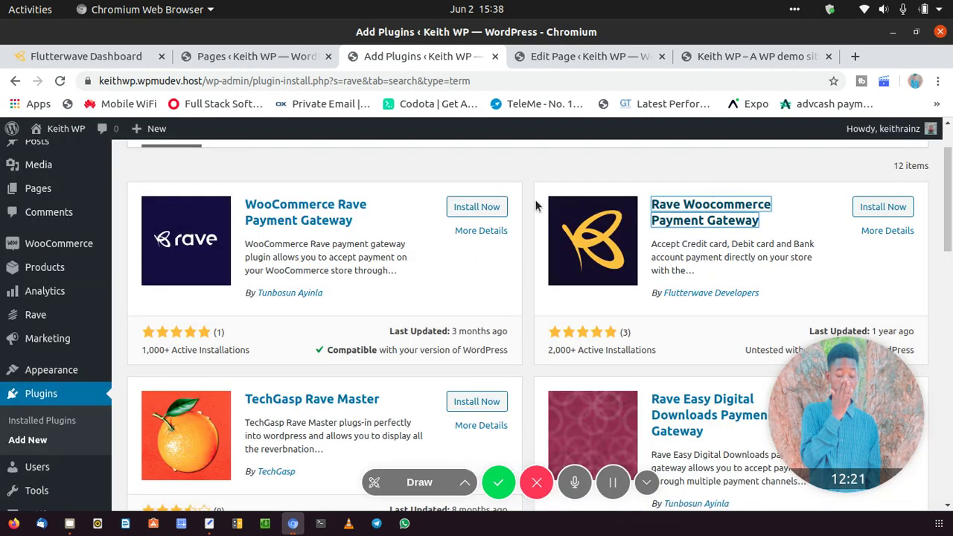
- Install and activate the WooCommerce Rave Payment Gateway plugin
click(484, 209)
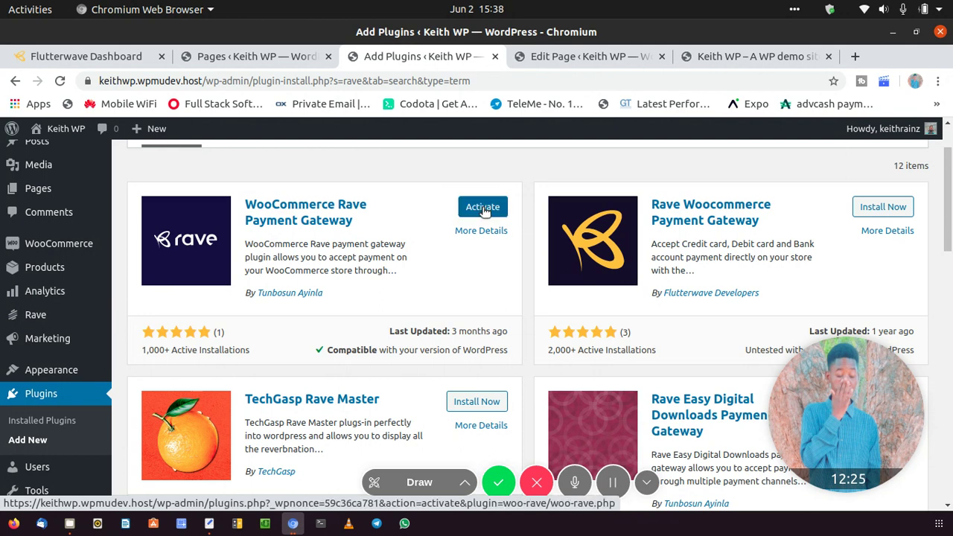
click(482, 208)
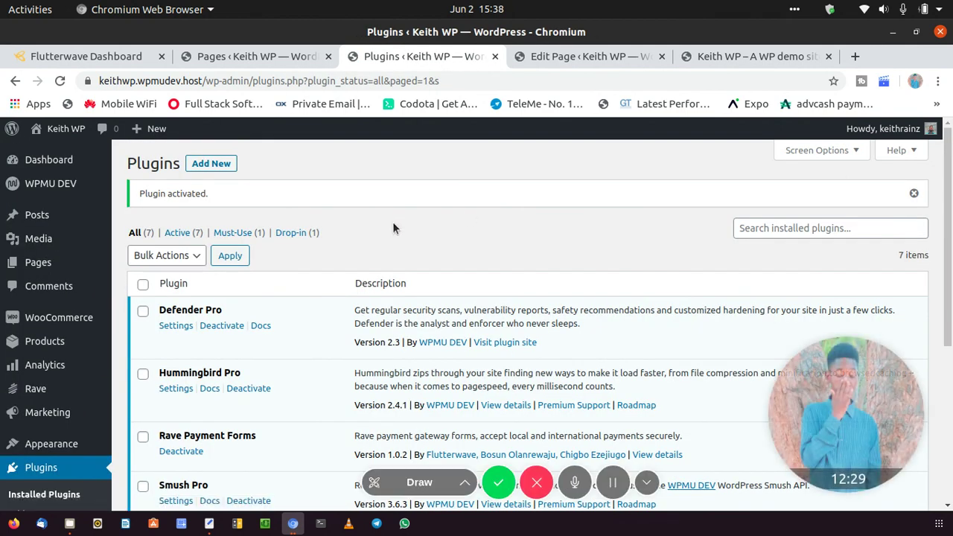
scroll(54, 245, down, 3)
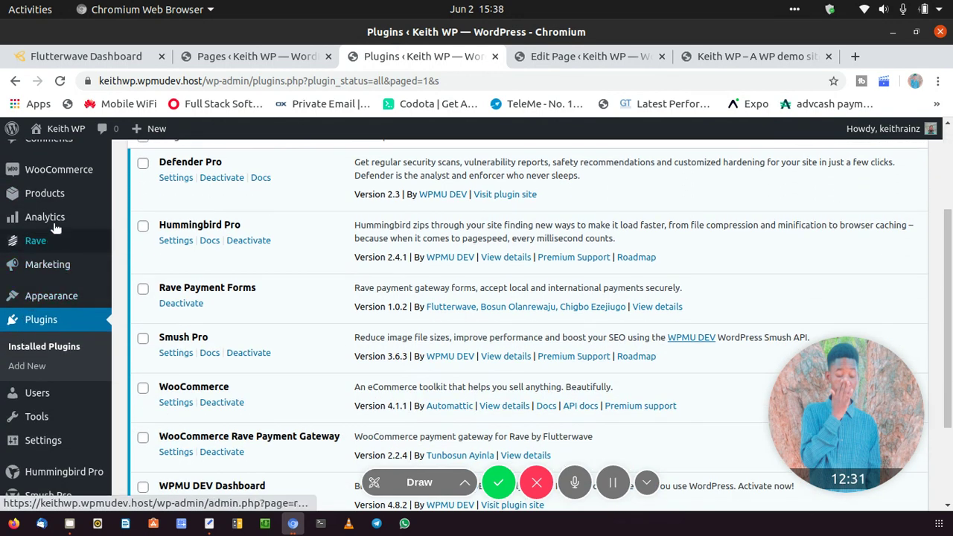
- Enable Rave by Flutterwave as a payment method in the WooCommerce payment settings
mouse_move(67, 177)
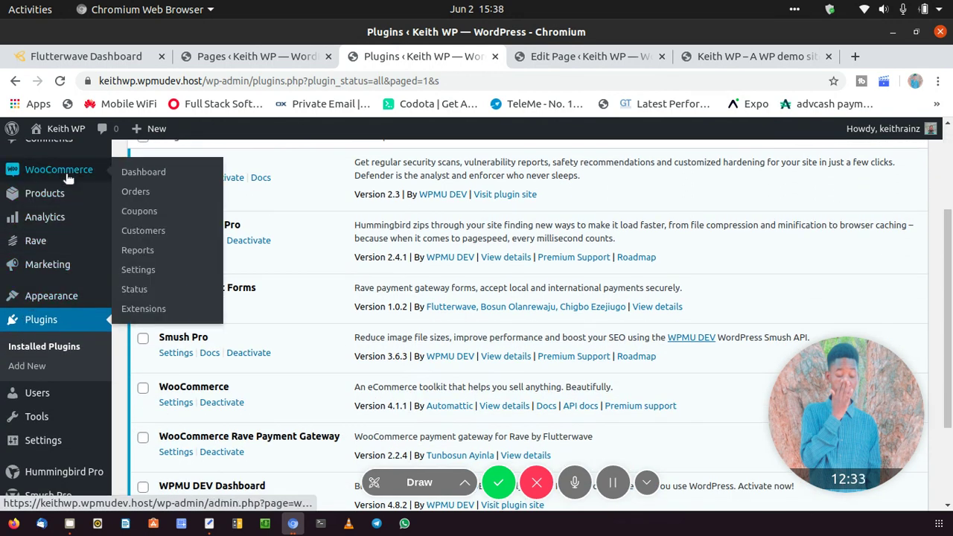
click(137, 270)
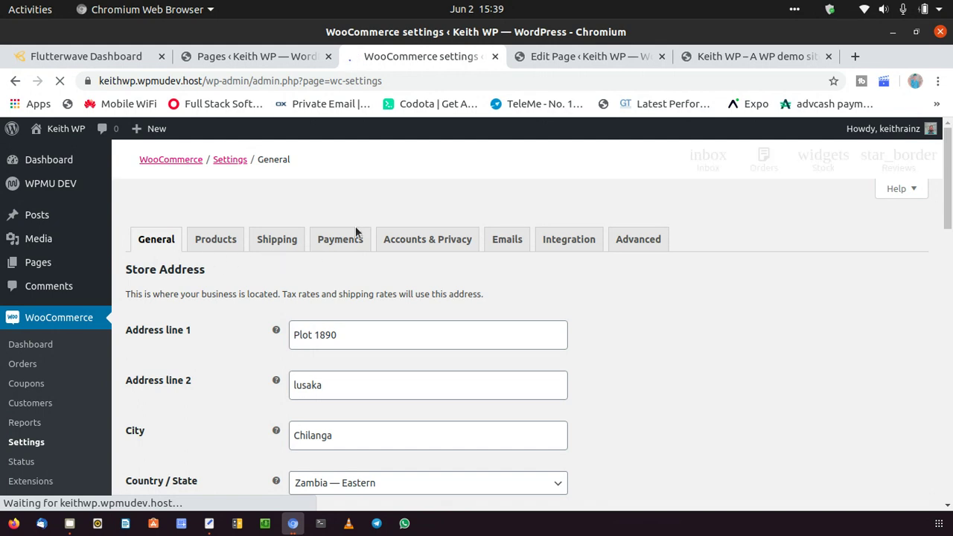
click(353, 242)
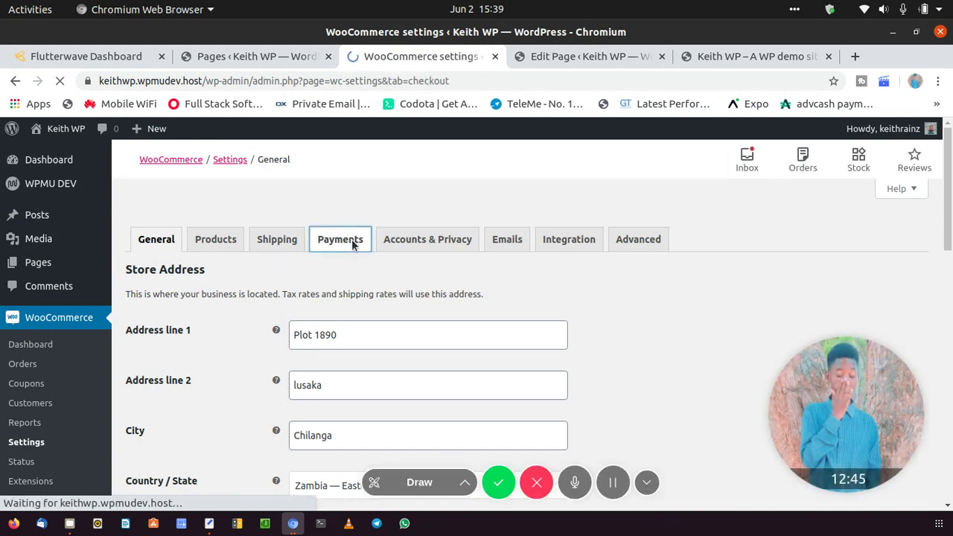
scroll(528, 278, down, 5)
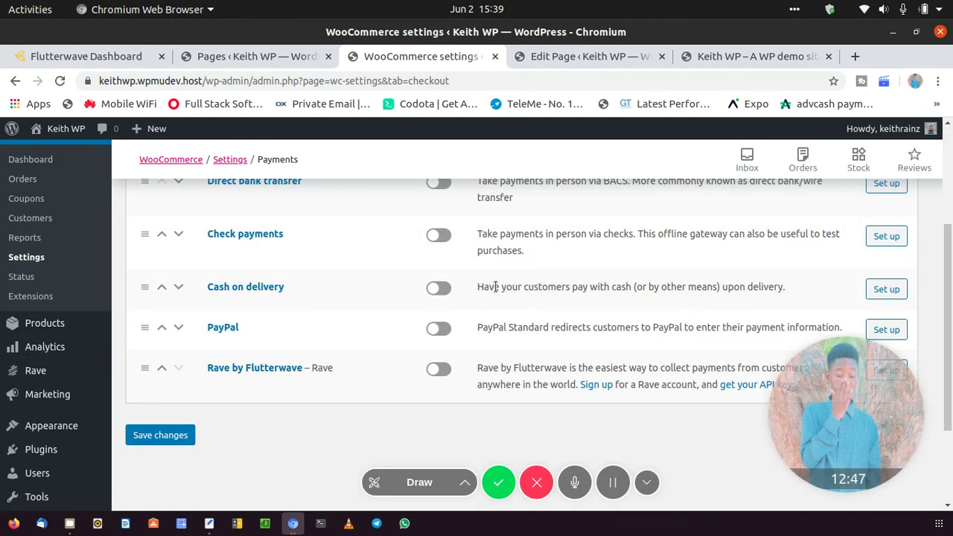
scroll(371, 349, down, 3)
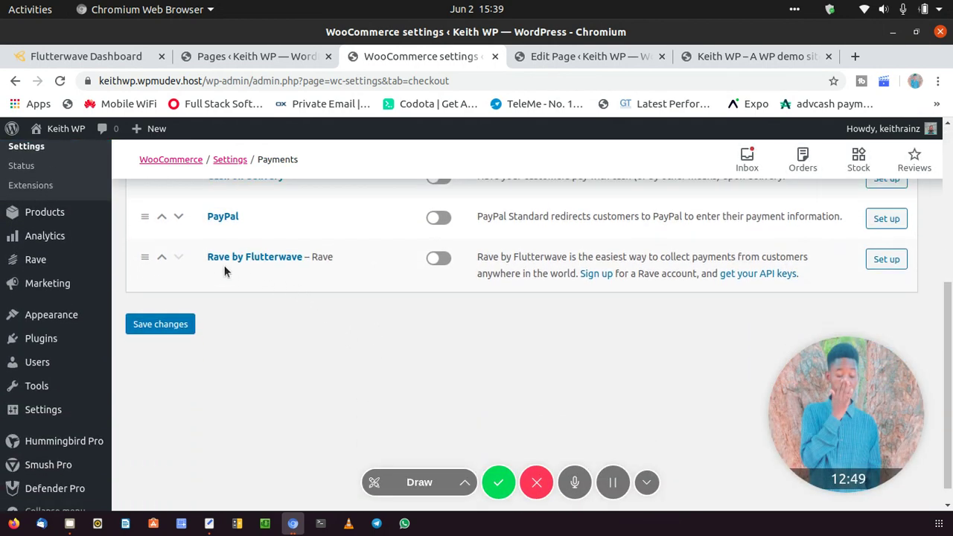
click(439, 258)
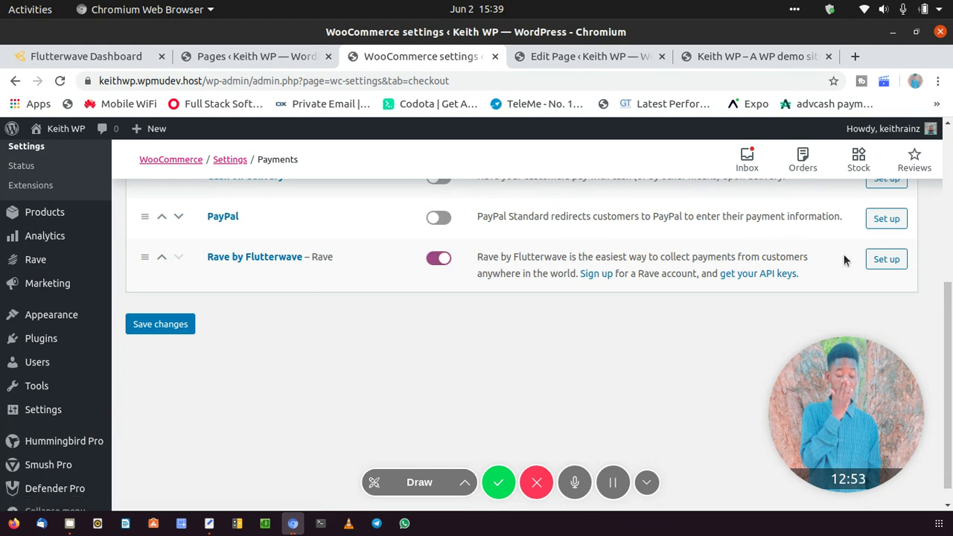
- Open the setup of Rave by Flutterwave and turn off its test mode
click(881, 260)
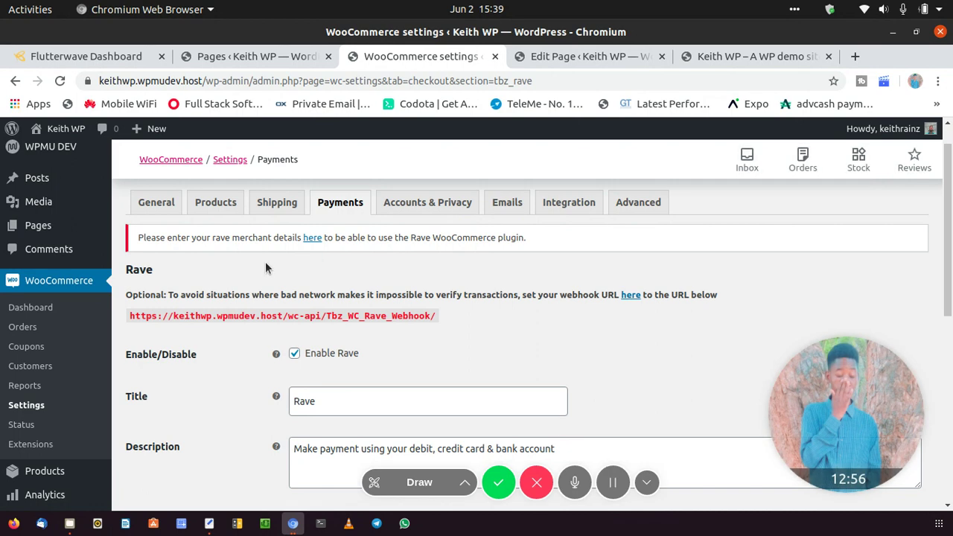
scroll(266, 264, down, 5)
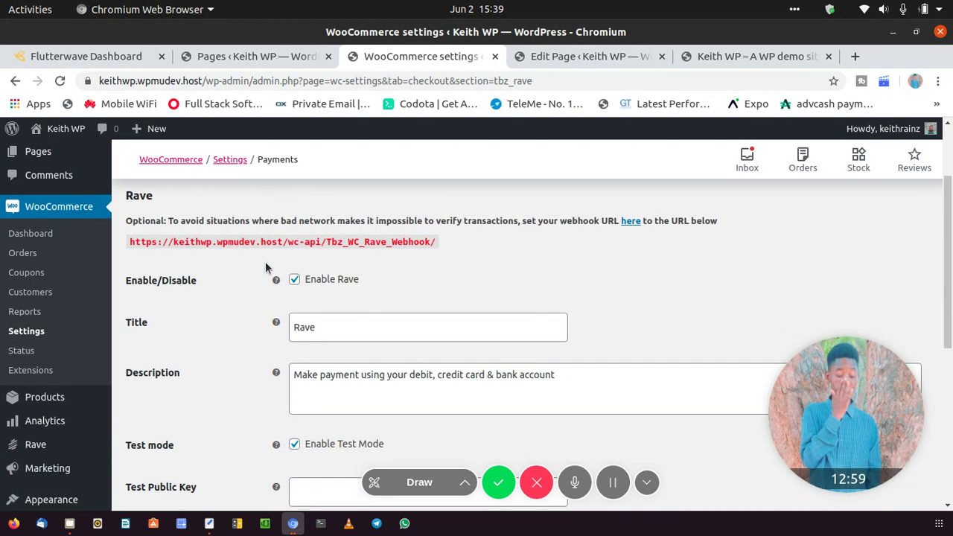
scroll(265, 269, down, 3)
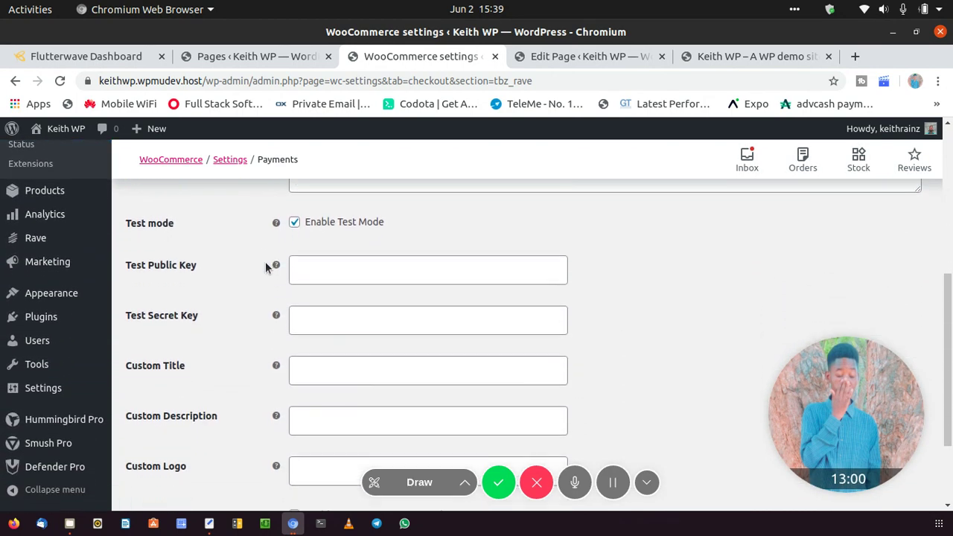
click(295, 223)
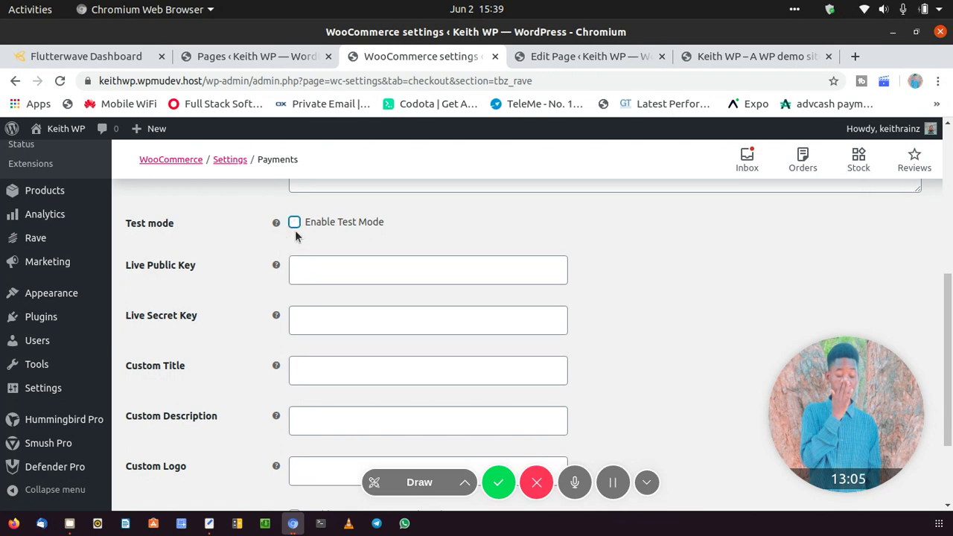
- Enable payment via saved cards for the Rave gateway
scroll(214, 248, down, 1)
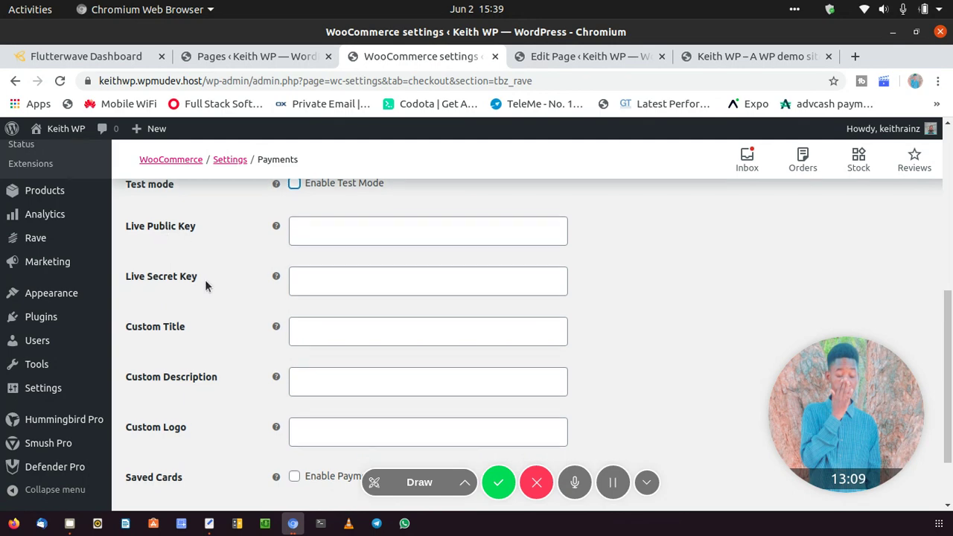
scroll(207, 284, down, 2)
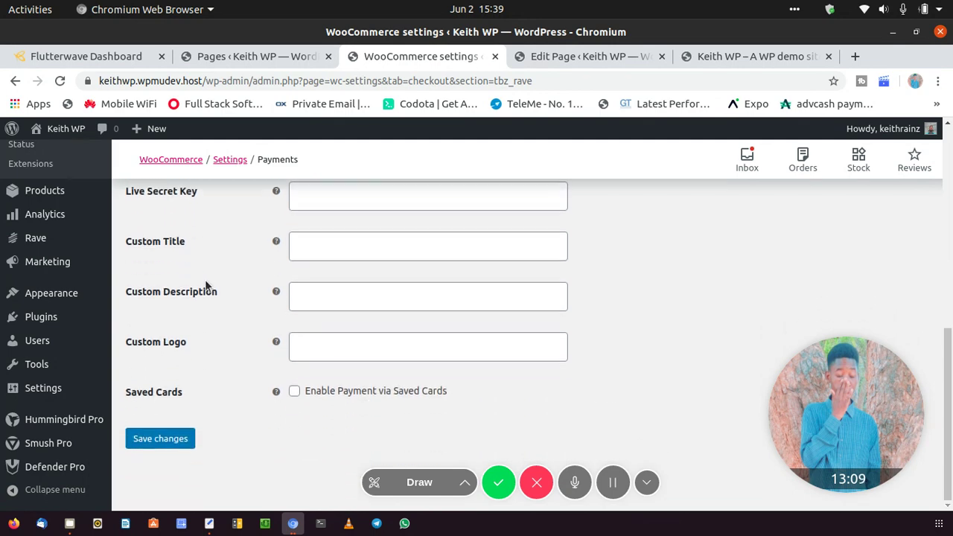
click(294, 391)
scroll(311, 380, up, 1)
scroll(311, 380, up, 2)
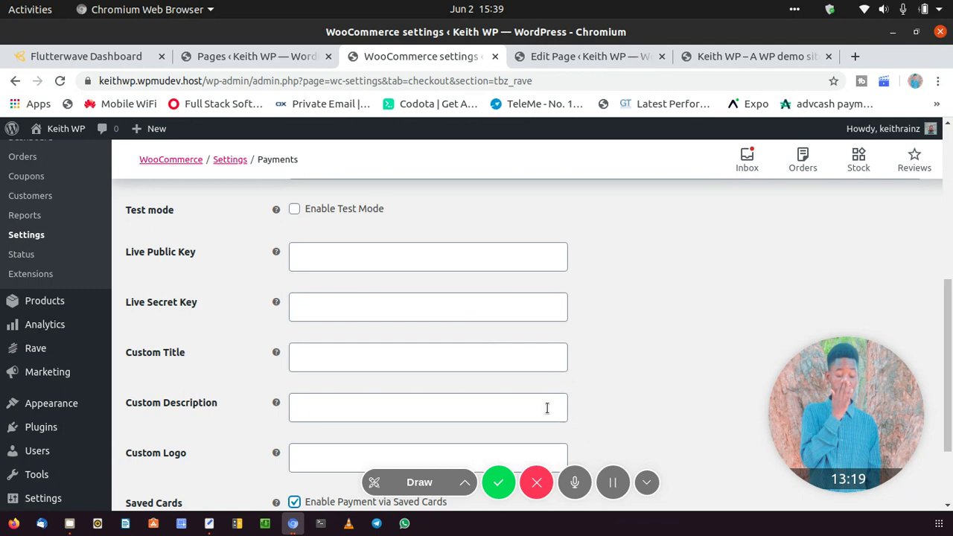
- Leave the custom logo field empty and save the Rave gateway settings
scroll(441, 408, down, 3)
click(347, 357)
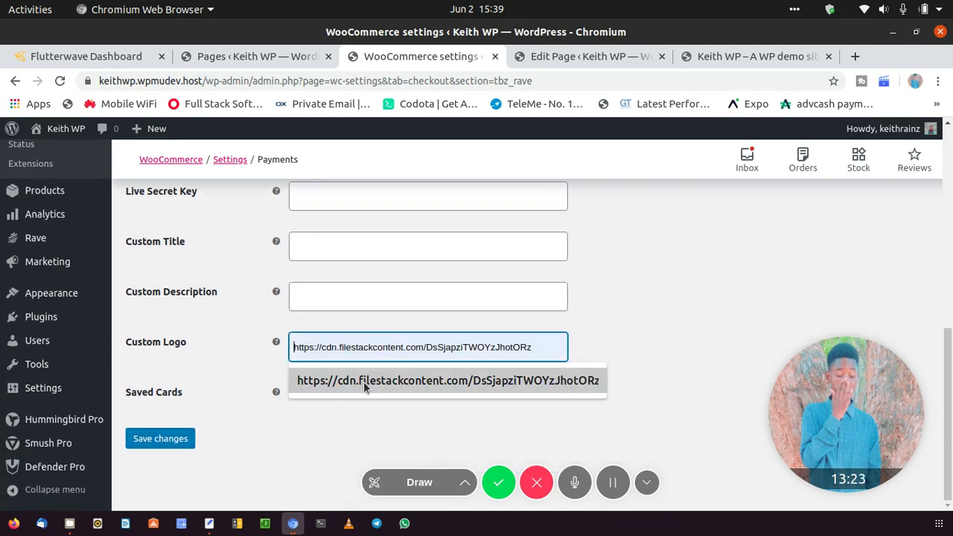
click(673, 353)
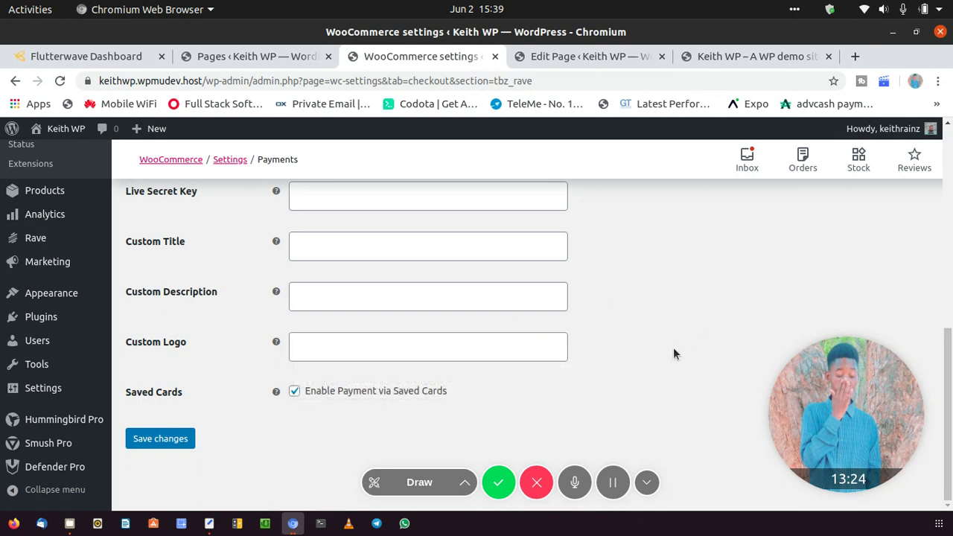
click(611, 488)
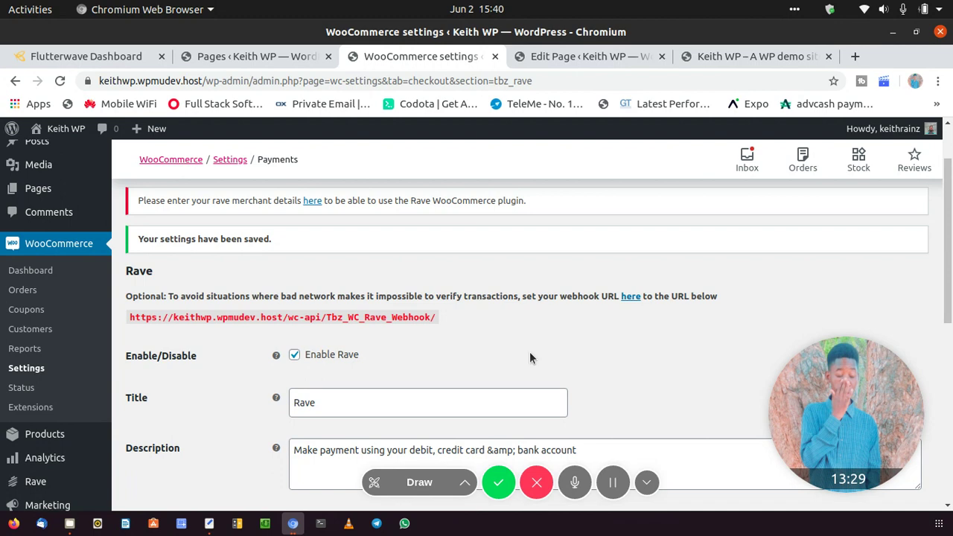
- Select the webhook URL in the Rave settings and locate the live webhook URL field in the Flutterwave dashboard
drag(439, 316, 146, 316)
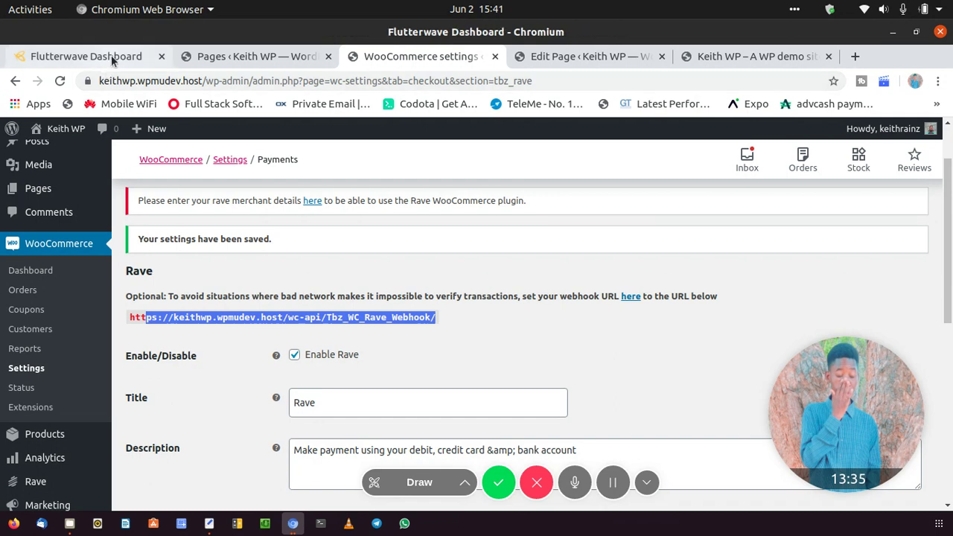
click(113, 60)
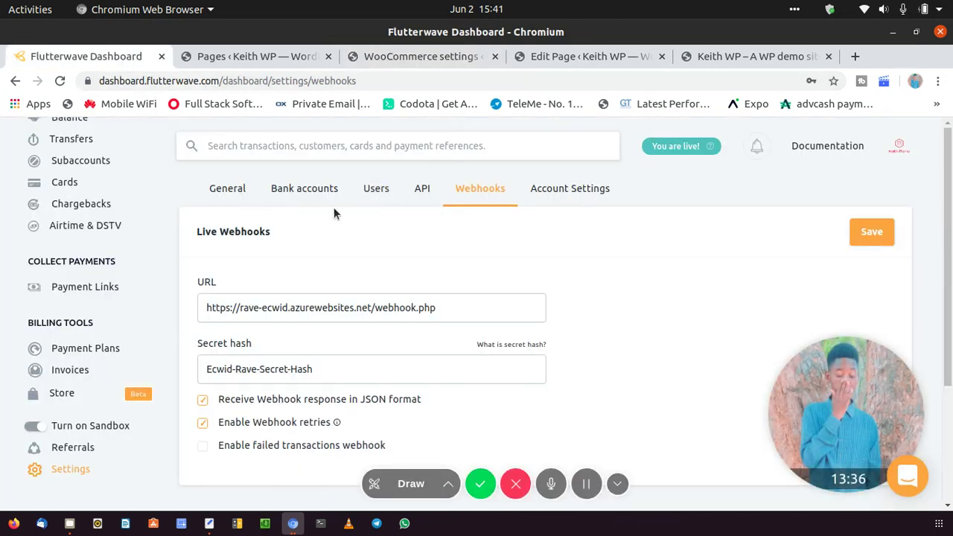
click(395, 302)
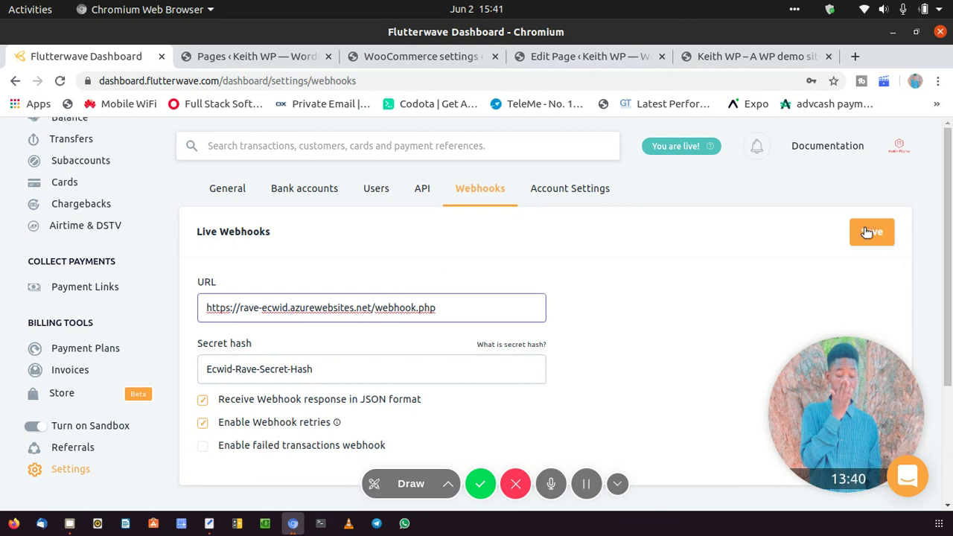
- Return to the WordPress admin and start a new product with "demo" as both its title and description
click(387, 62)
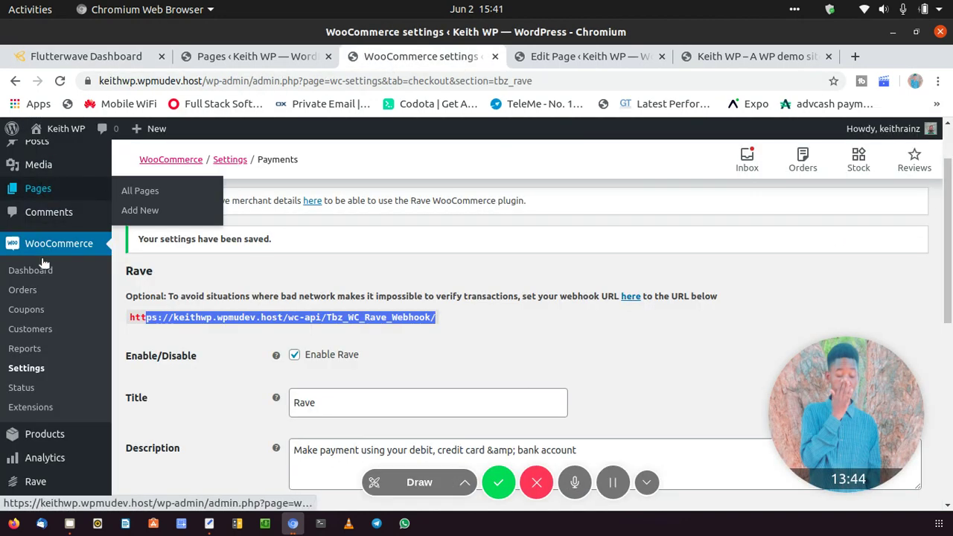
scroll(37, 246, up, 2)
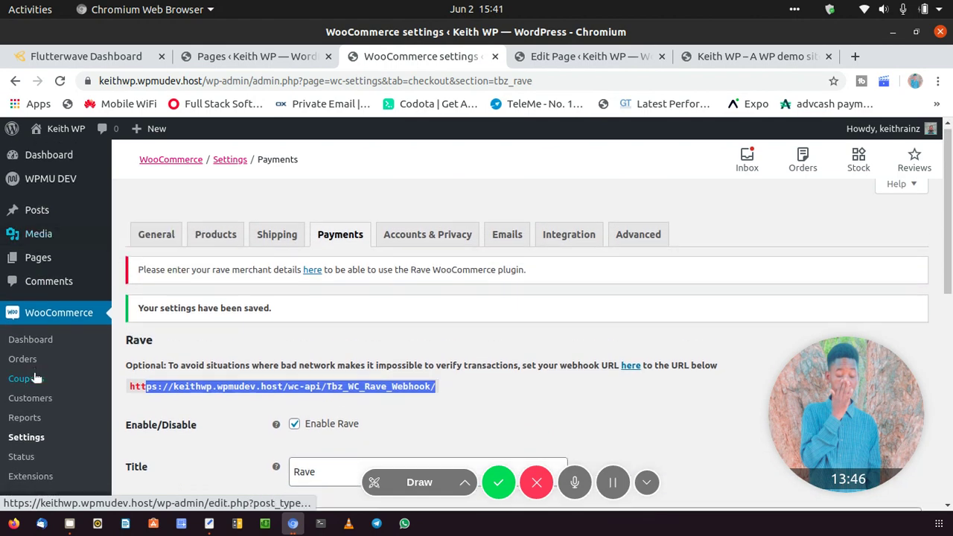
scroll(26, 365, down, 2)
mouse_move(17, 434)
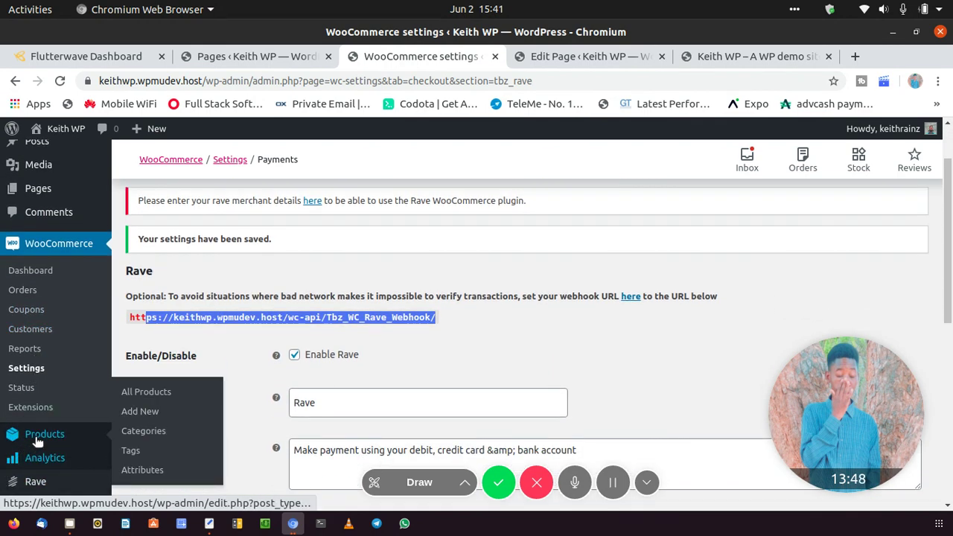
click(153, 414)
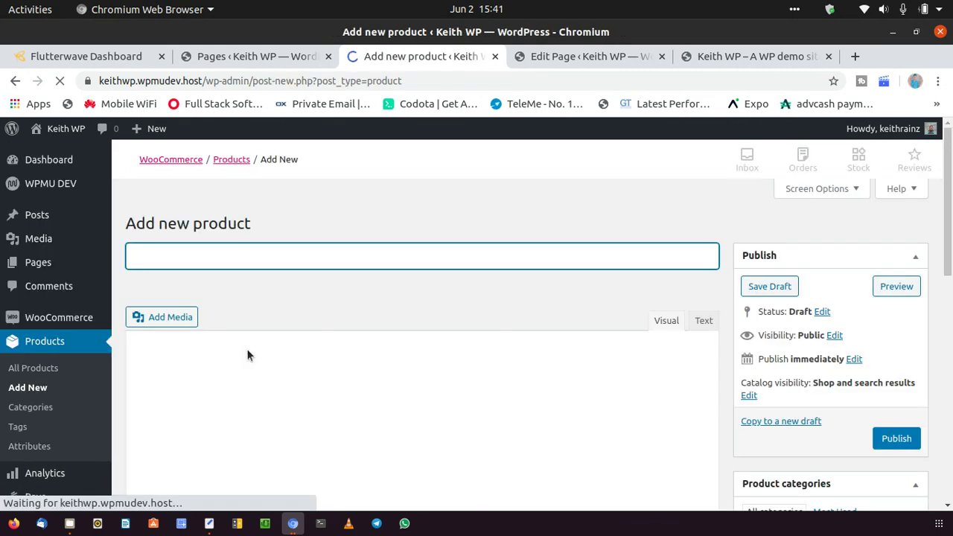
text(den)
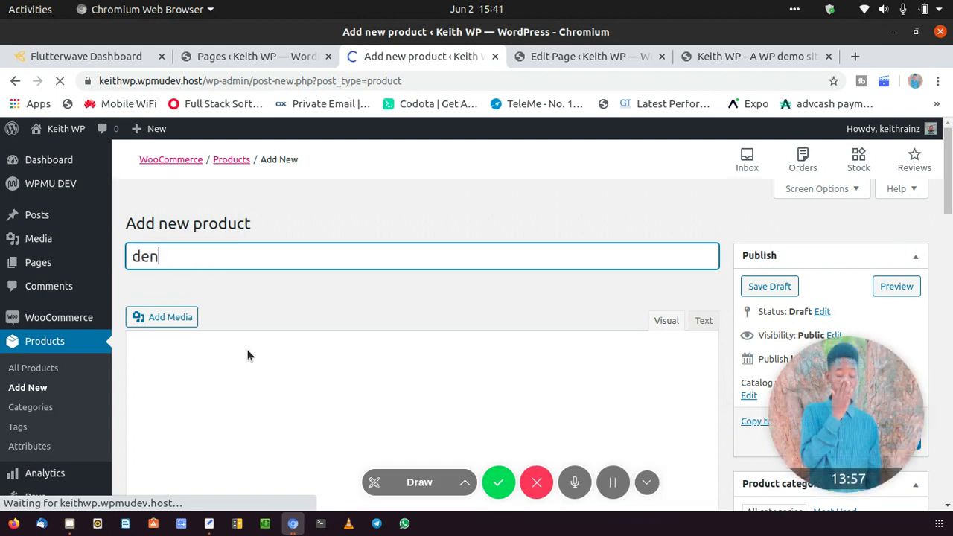
key(BackSpace)
text(mo)
click(234, 363)
text(demo)
- Set the product's regular price to 10 and sale price to 9 dollars, and mark it as virtual
scroll(267, 336, down, 4)
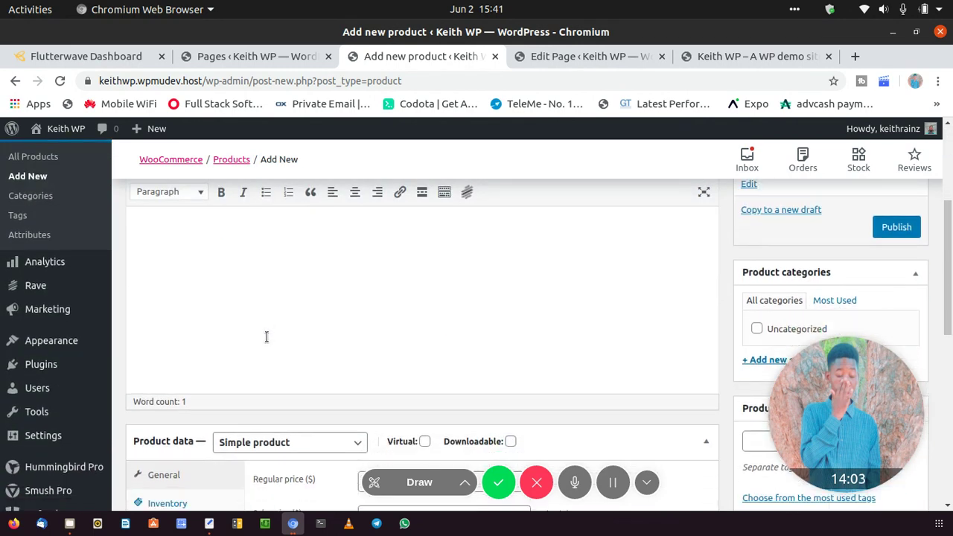
click(386, 326)
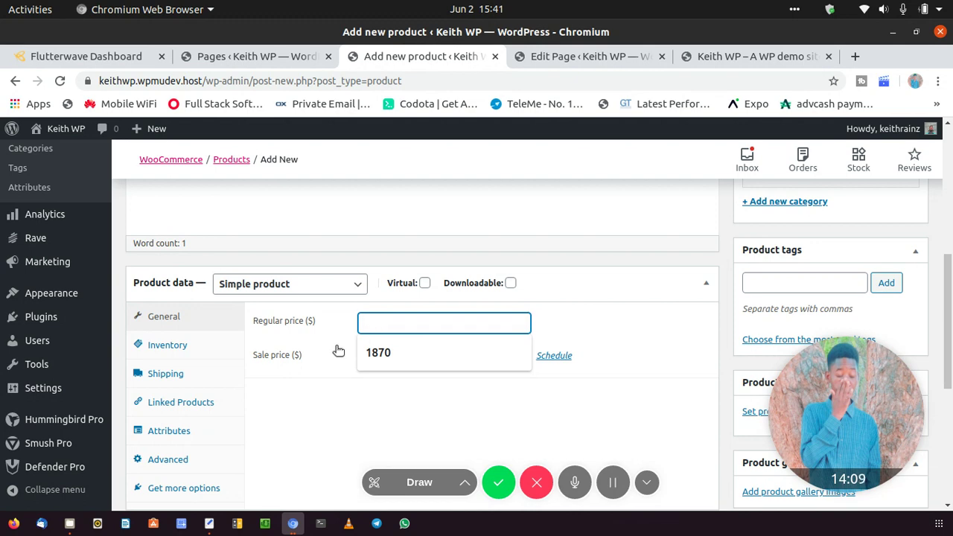
click(359, 358)
text(10)
click(381, 319)
text(10)
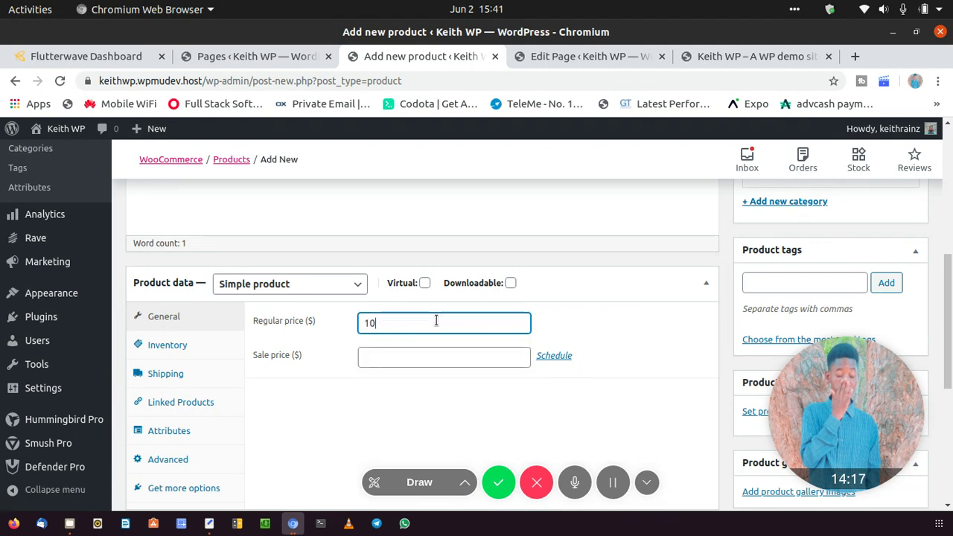
click(420, 354)
text(9)
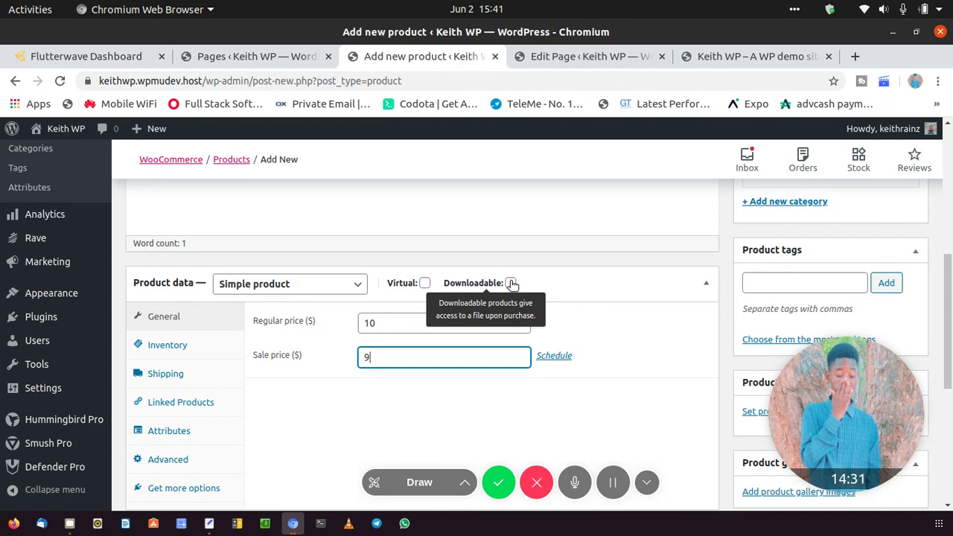
click(424, 283)
- Enter "jfkyufkyjfjfjkfjf" as the product's short description
scroll(400, 289, down, 5)
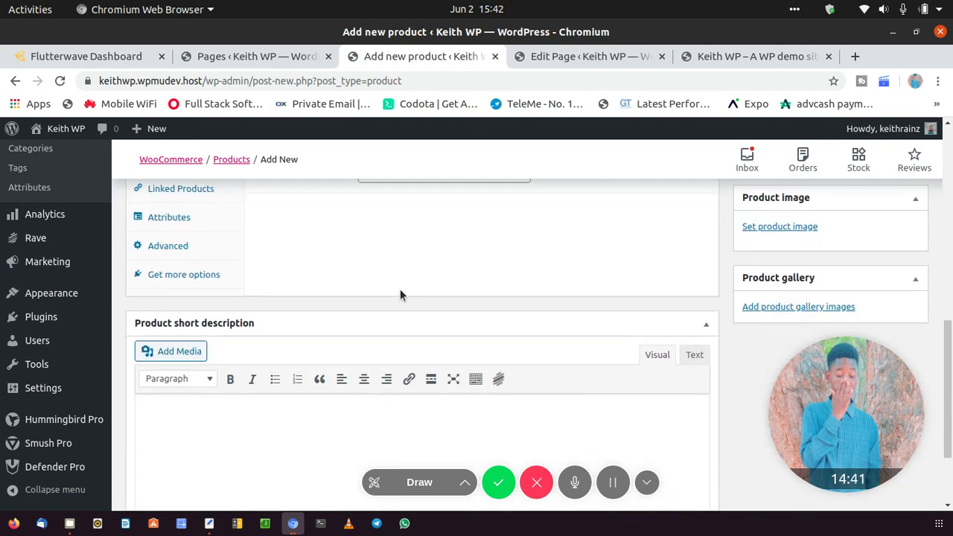
click(290, 329)
text(jfkyufkyjfjfjkfjf)
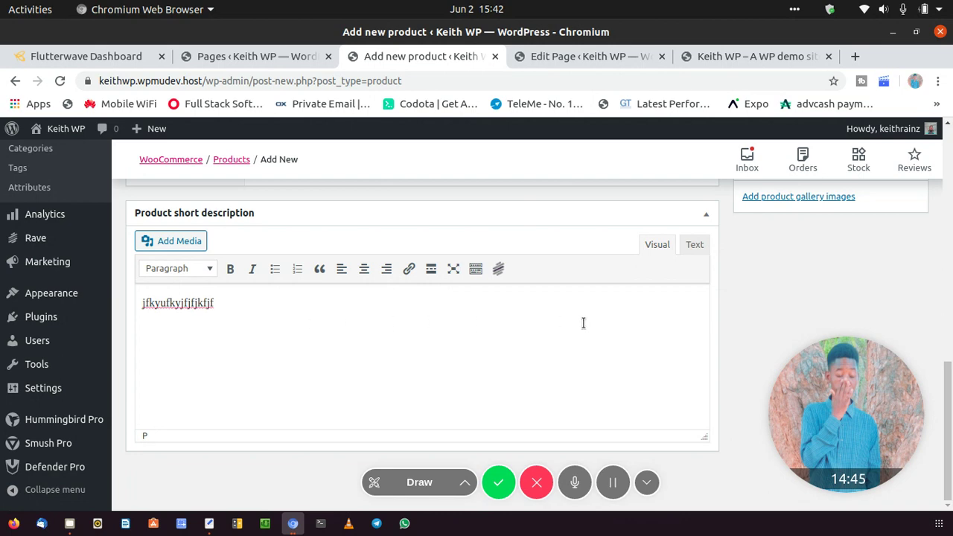
scroll(586, 326, up, 5)
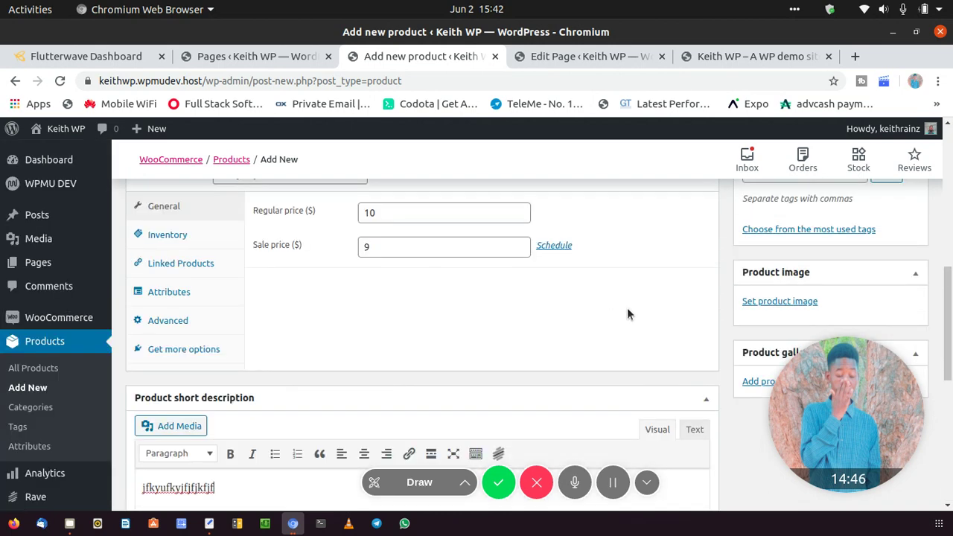
click(762, 301)
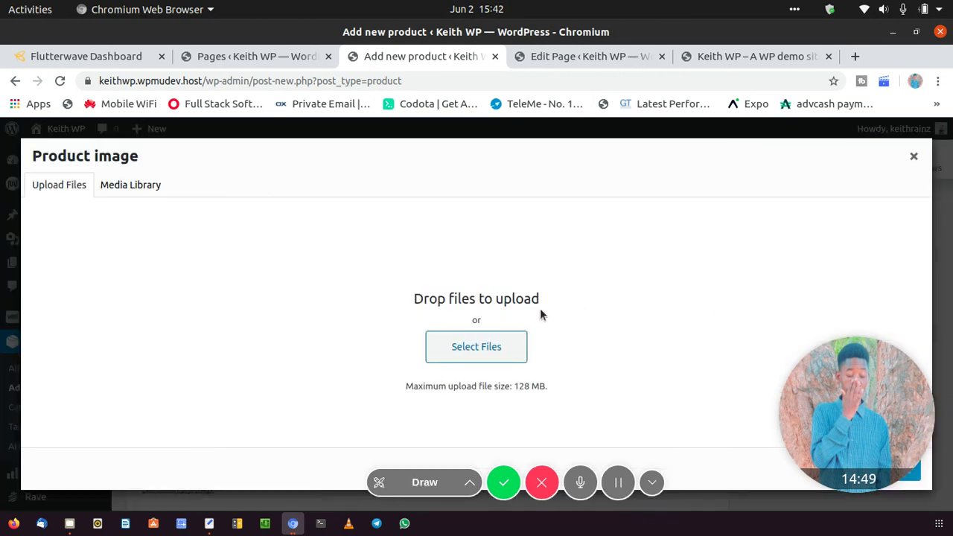
click(913, 155)
- Assign the product to the Uncategorized category and publish it
scroll(822, 214, up, 2)
scroll(821, 216, up, 5)
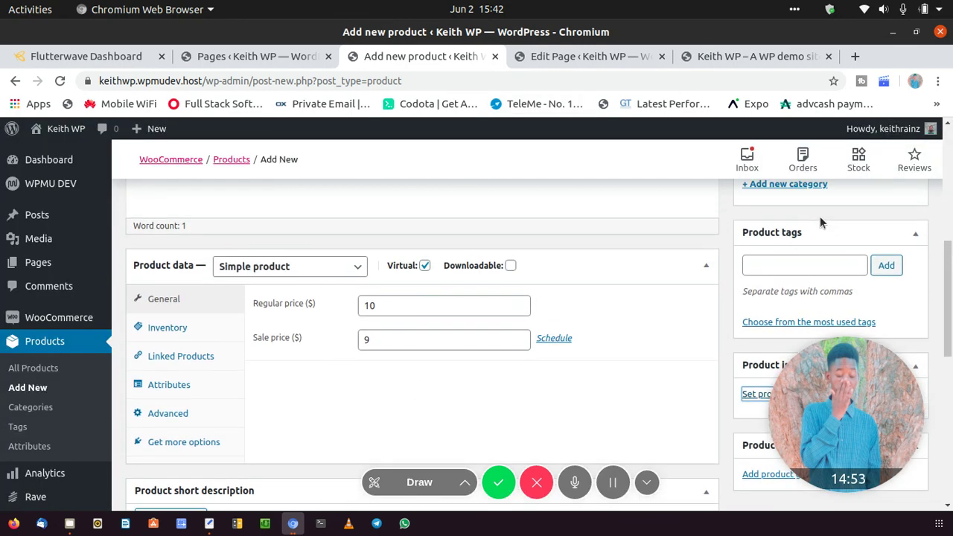
click(757, 319)
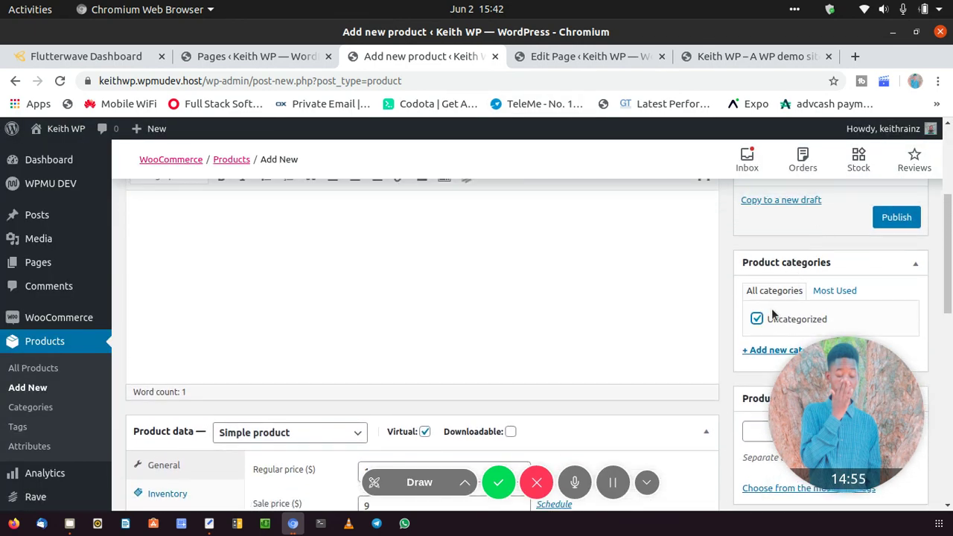
scroll(744, 313, up, 4)
scroll(767, 313, down, 5)
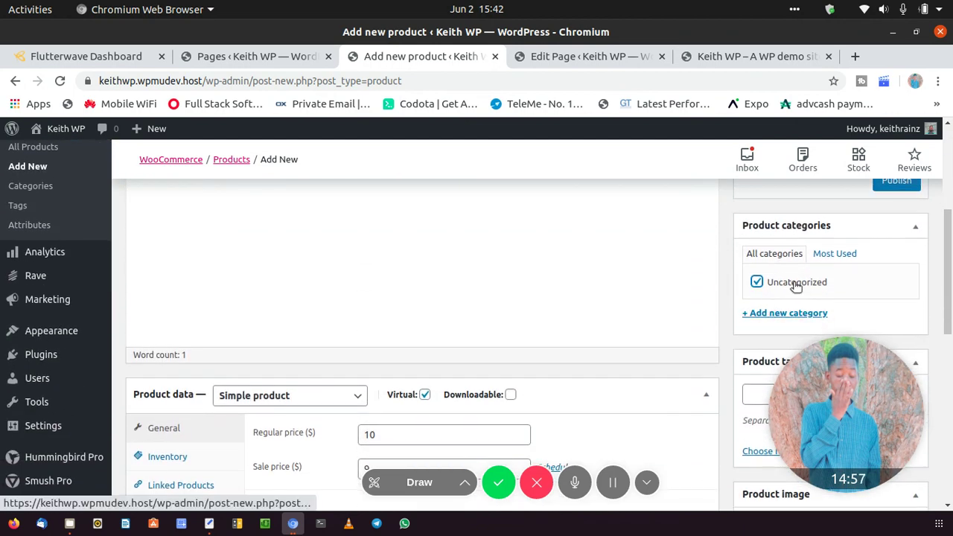
click(890, 186)
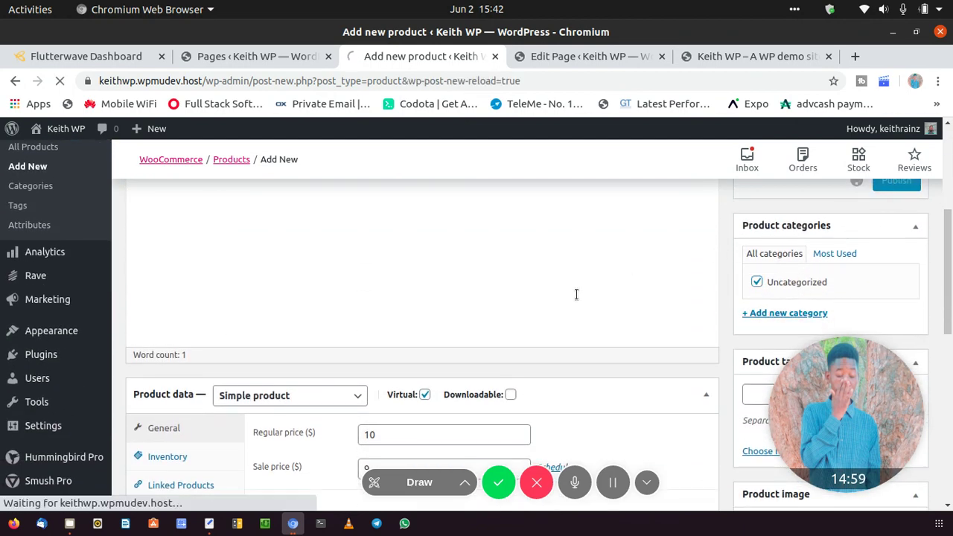
- Open the published demo product's store page and add one unit to the cart
scroll(575, 294, up, 1)
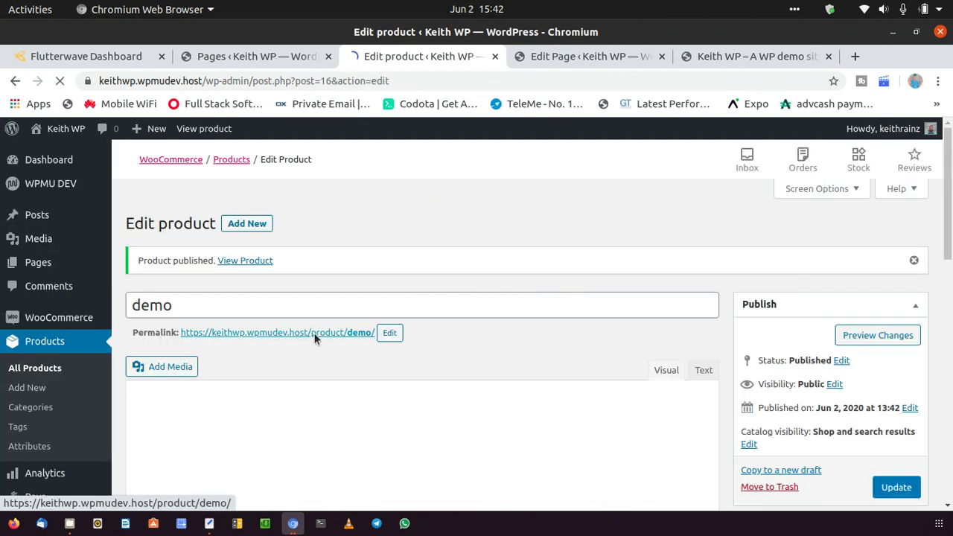
click(236, 262)
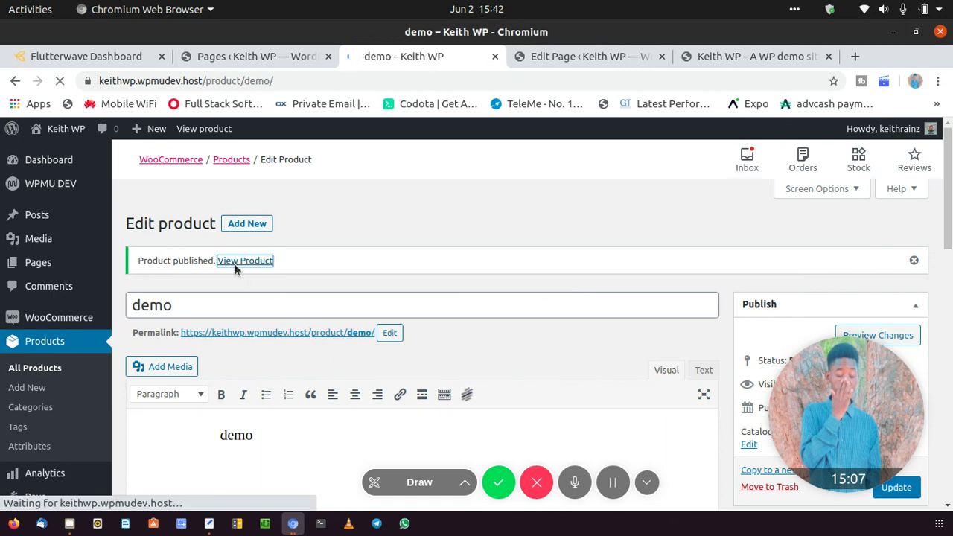
scroll(364, 243, down, 2)
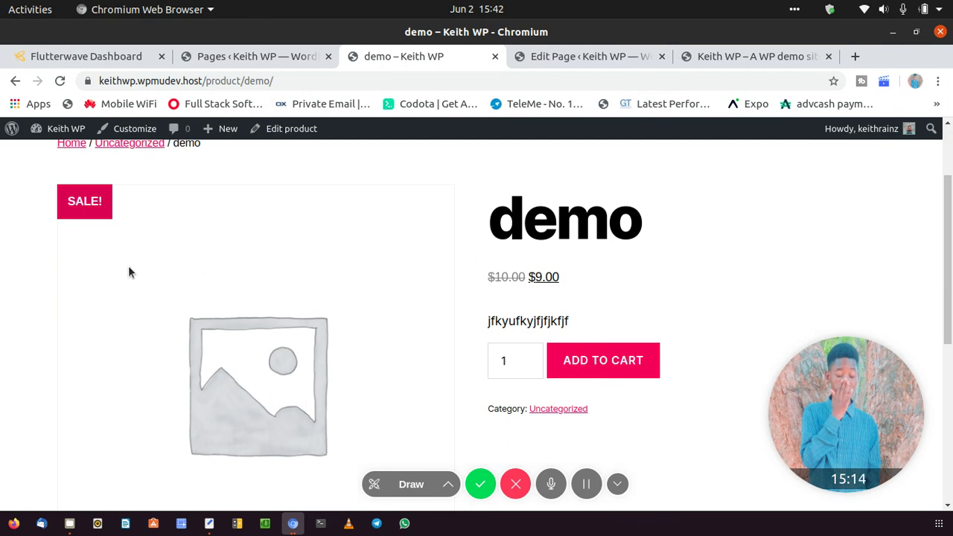
scroll(684, 280, down, 10)
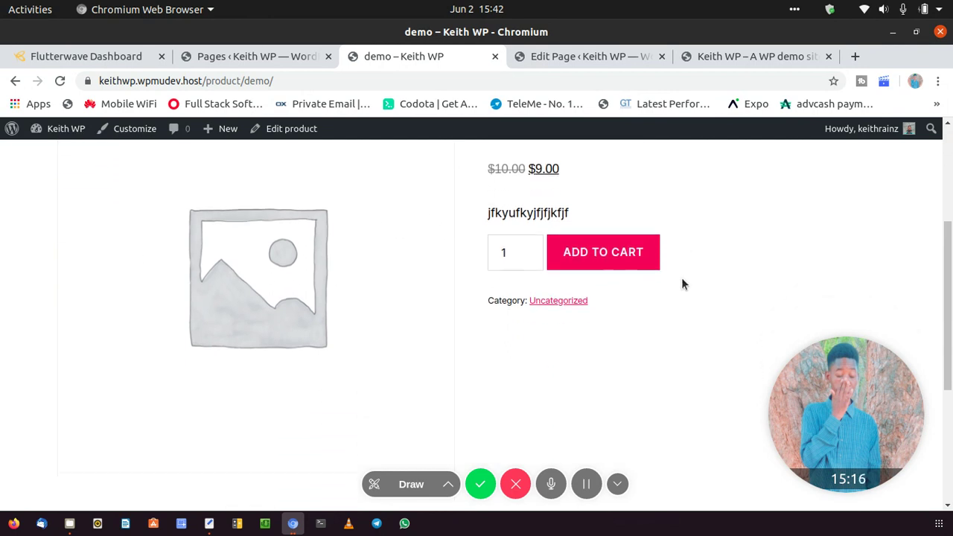
scroll(613, 296, up, 10)
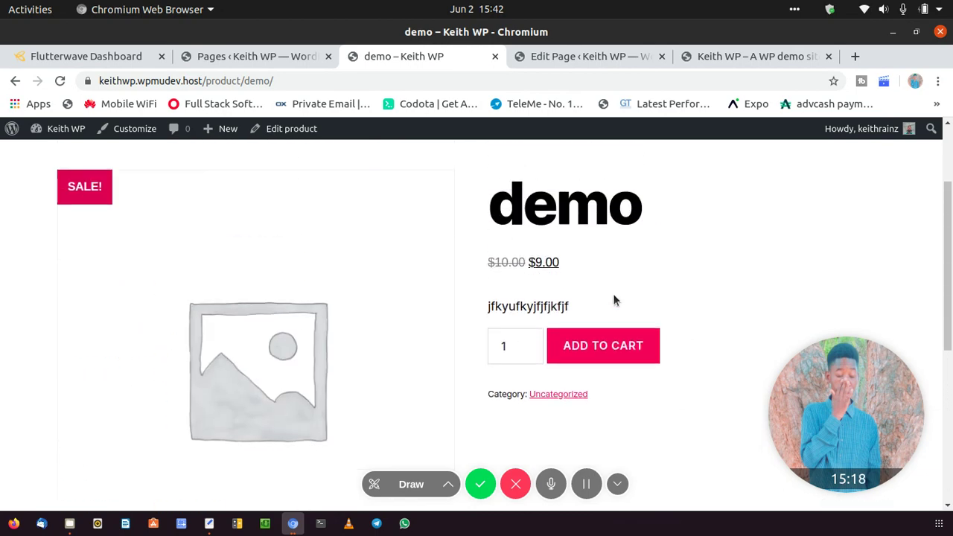
click(635, 365)
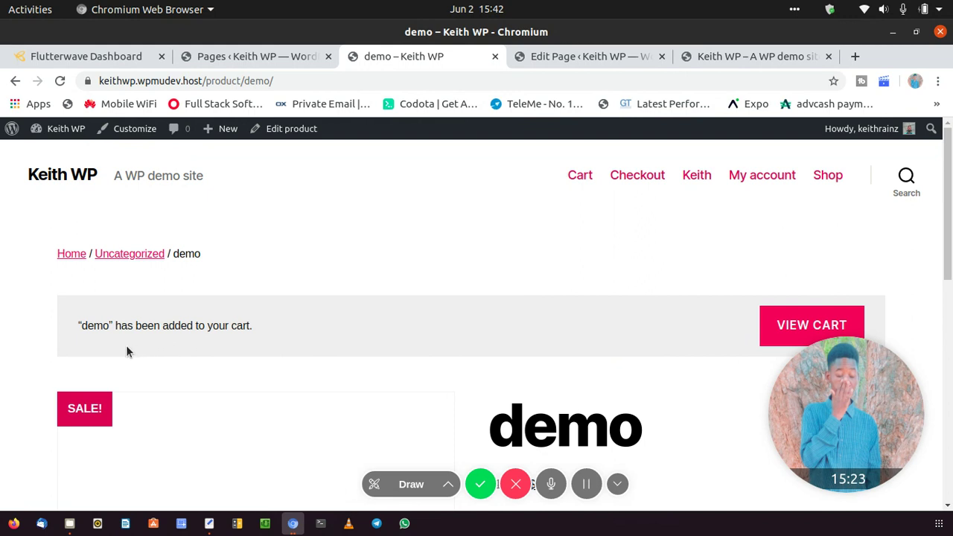
- Open the cart containing the demo product and proceed to checkout
scroll(125, 345, down, 3)
scroll(137, 346, down, 1)
scroll(138, 346, up, 3)
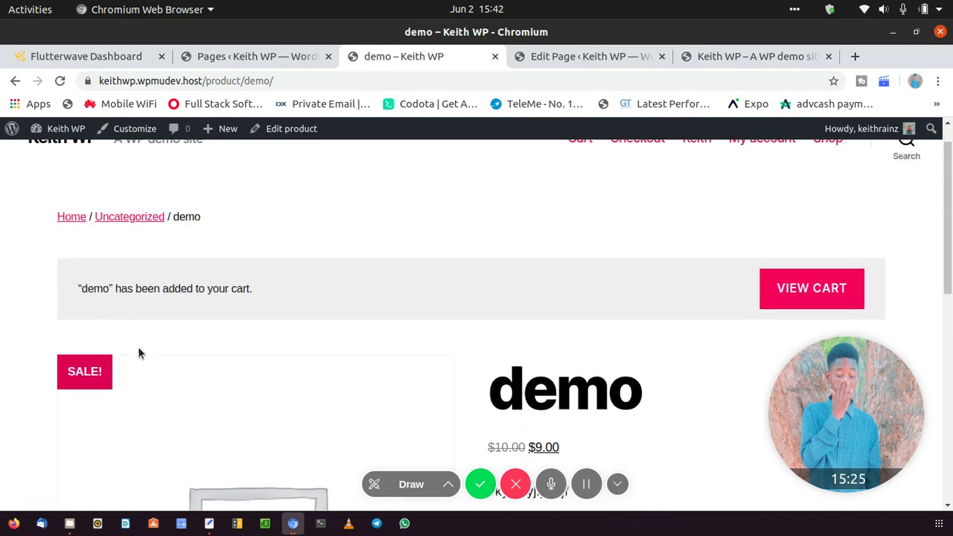
click(807, 292)
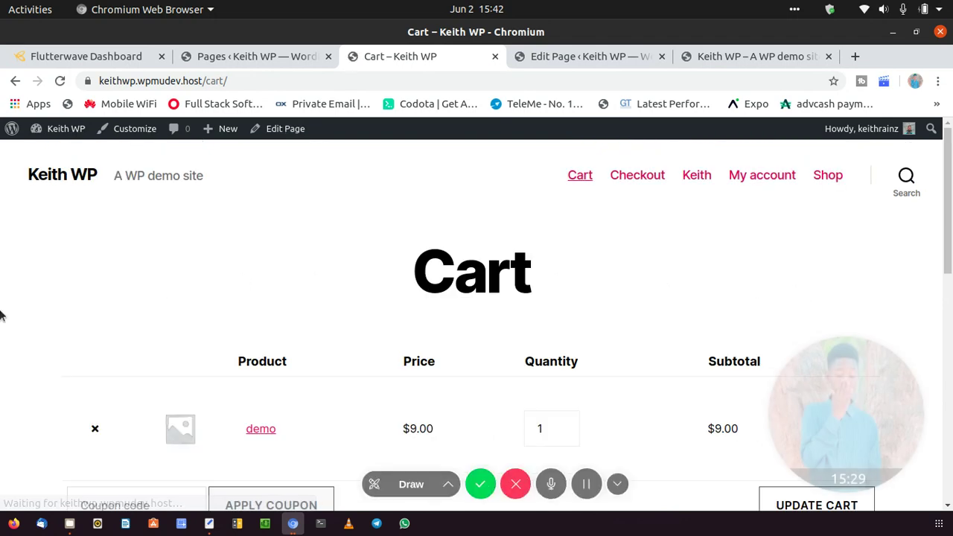
scroll(15, 320, down, 2)
scroll(633, 360, down, 1)
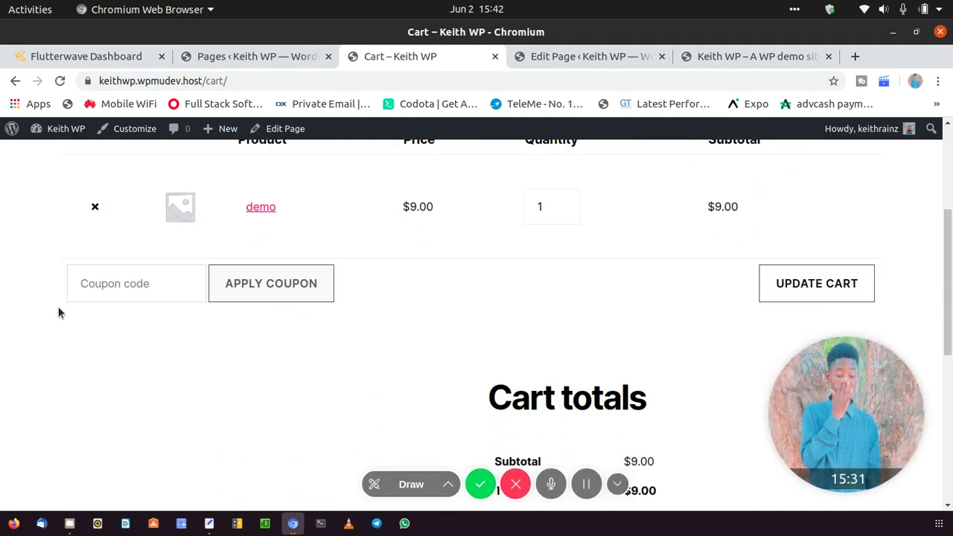
scroll(667, 285, down, 3)
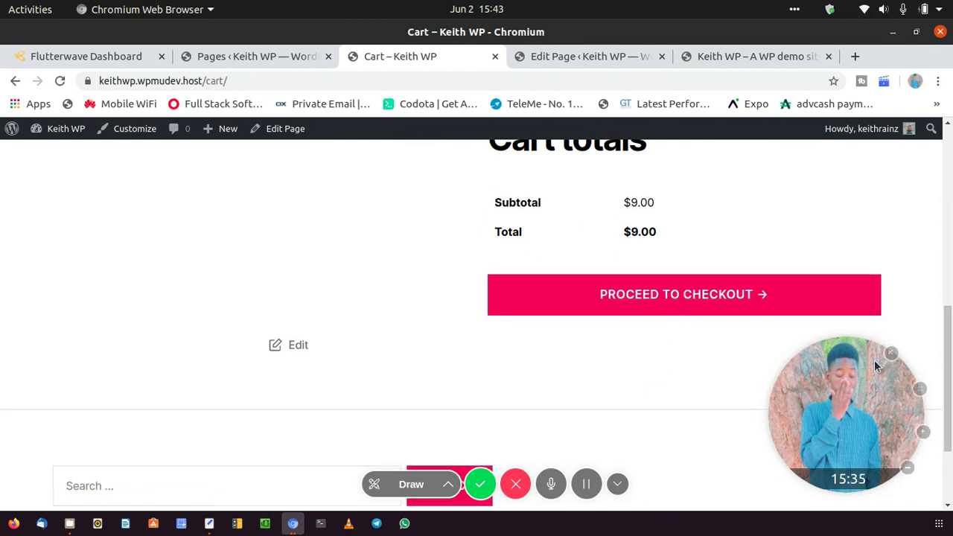
click(920, 377)
click(791, 310)
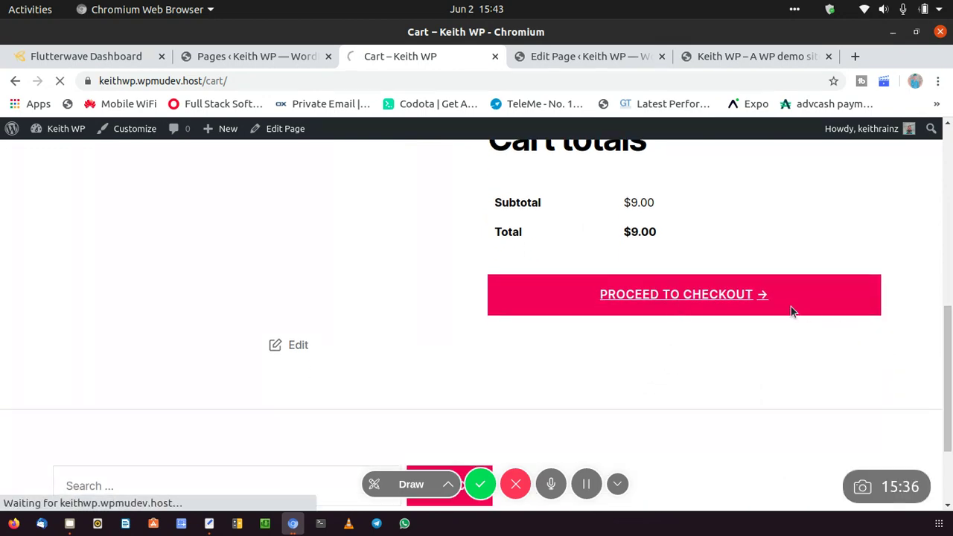
scroll(713, 320, down, 3)
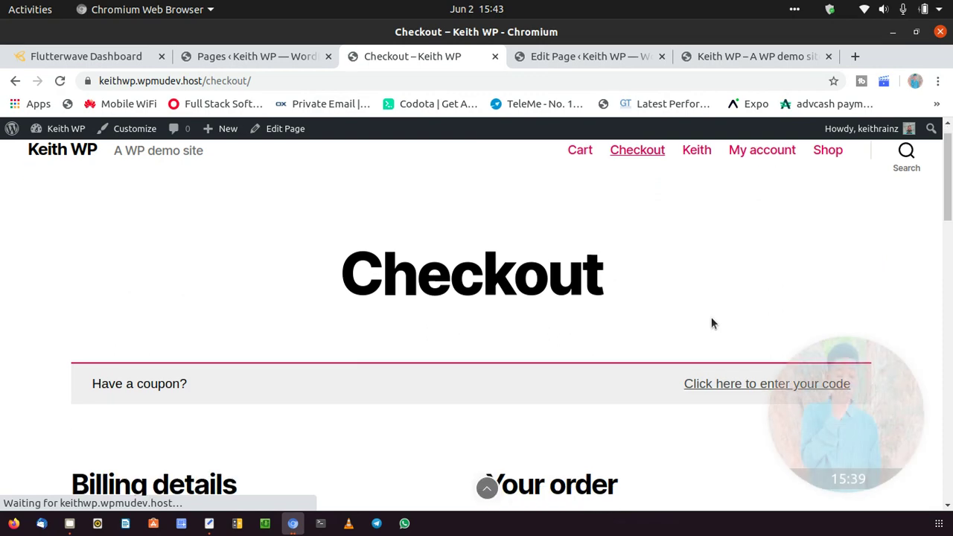
- Fill in the checkout billing form with the customer's saved details, using Zambia as the country and Lusaka as the state
scroll(712, 323, down, 2)
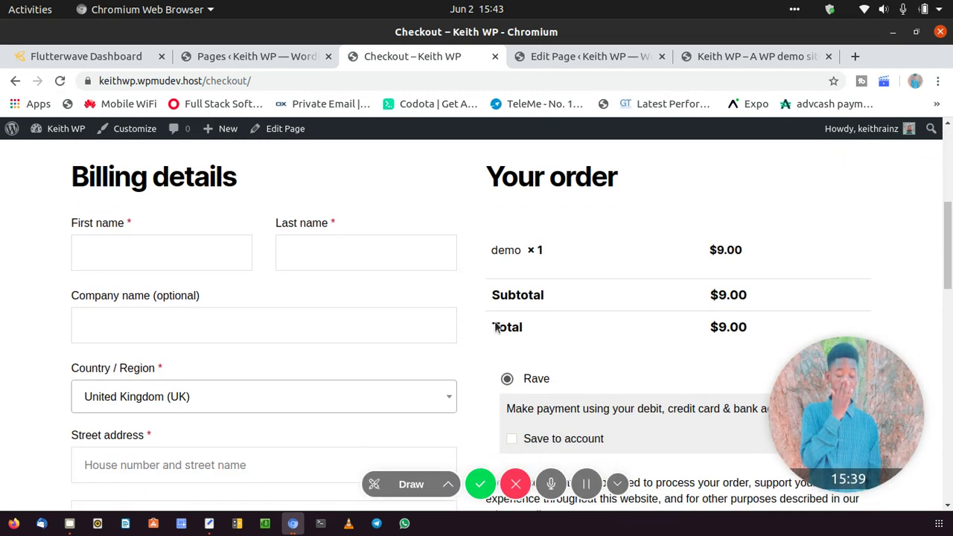
click(164, 259)
click(165, 291)
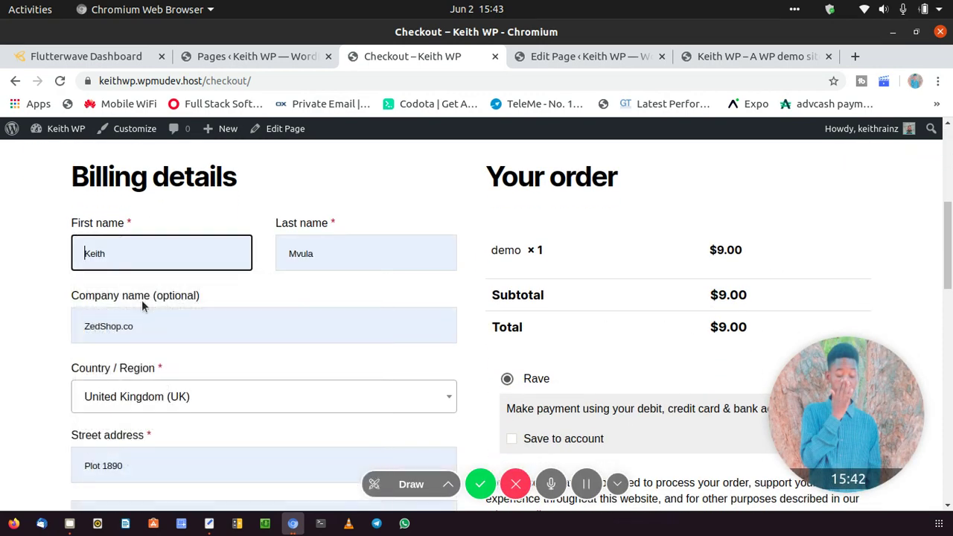
scroll(10, 356, down, 5)
scroll(437, 326, down, 3)
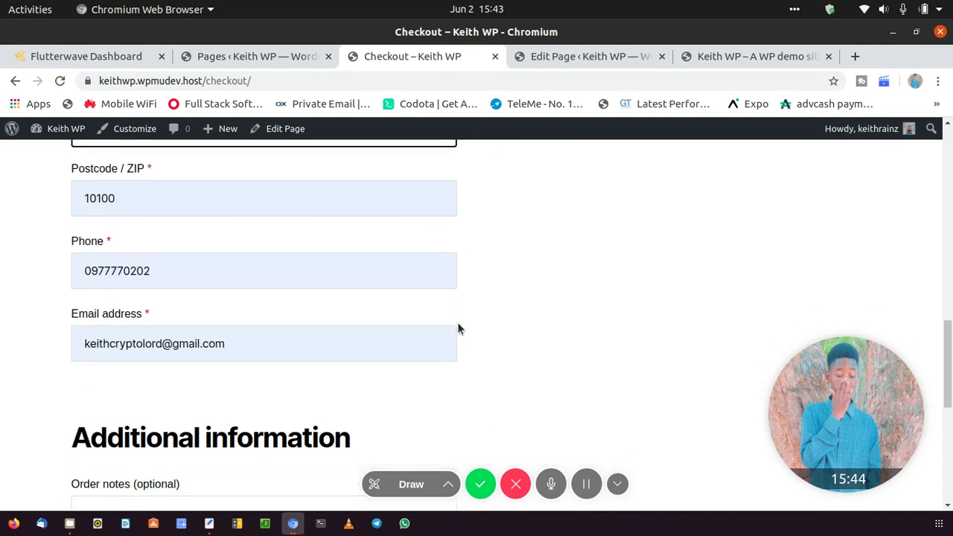
scroll(503, 327, up, 6)
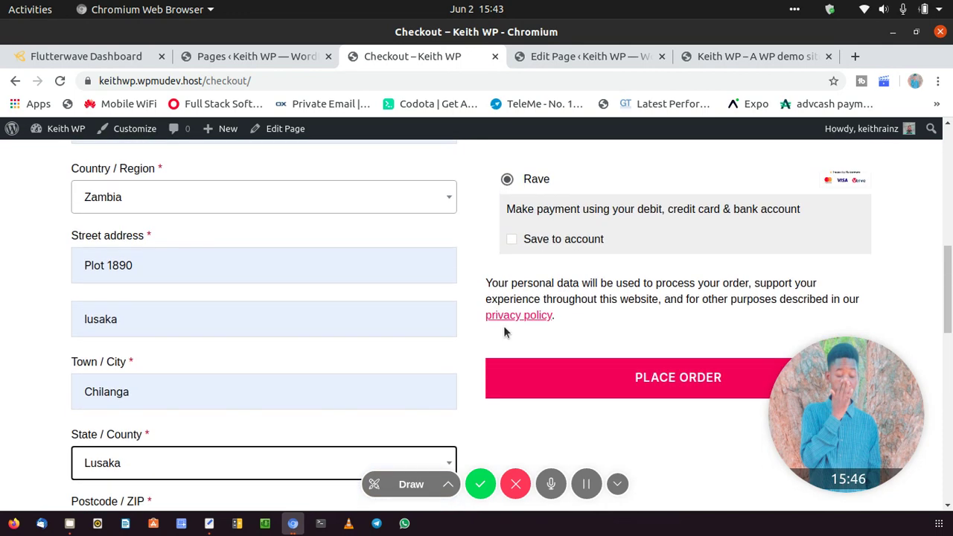
scroll(504, 331, down, 8)
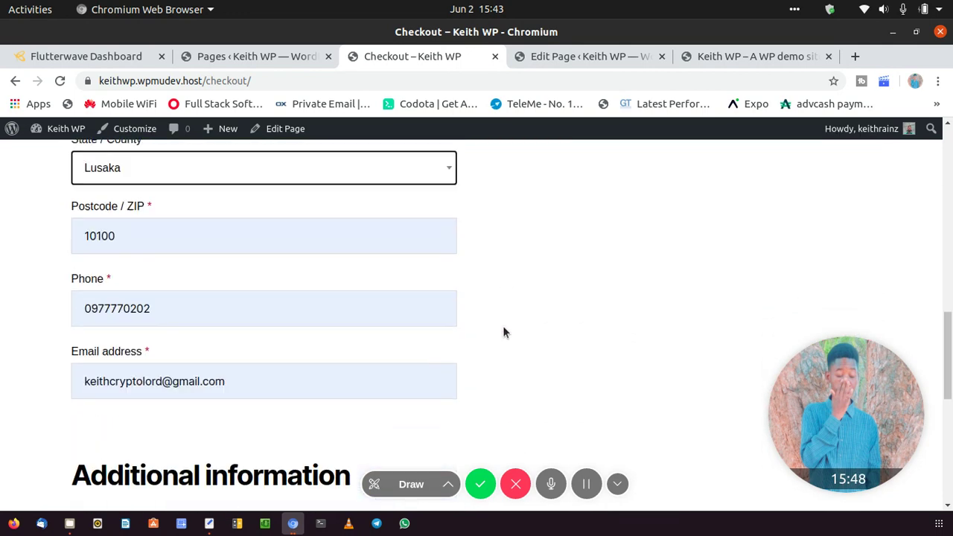
click(370, 336)
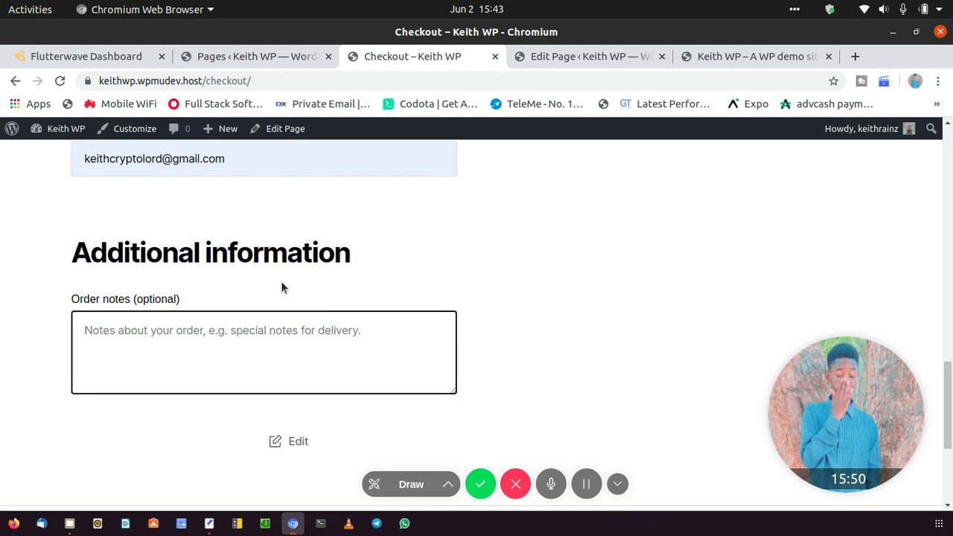
- Leave the order notes empty and place the order with Rave as the payment method
click(737, 320)
scroll(737, 316, up, 8)
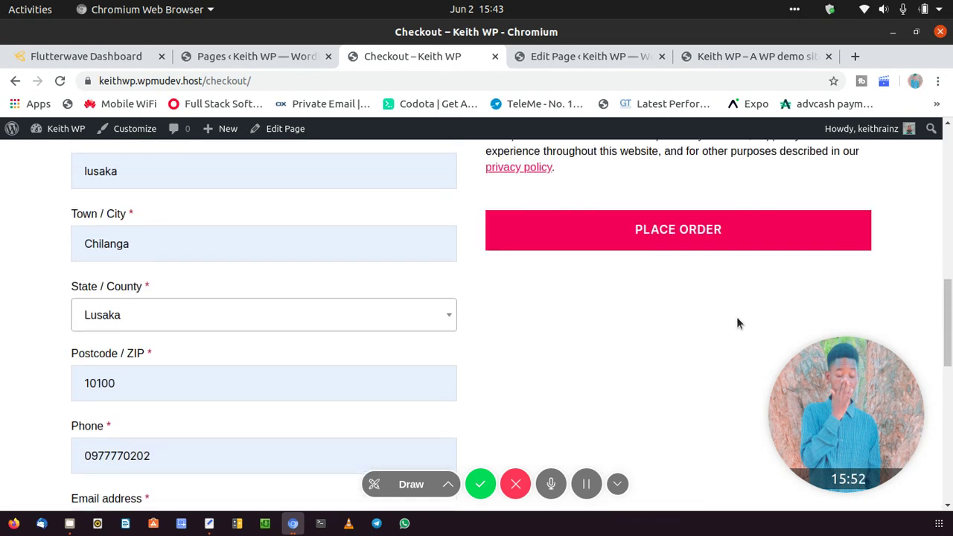
scroll(611, 319, down, 1)
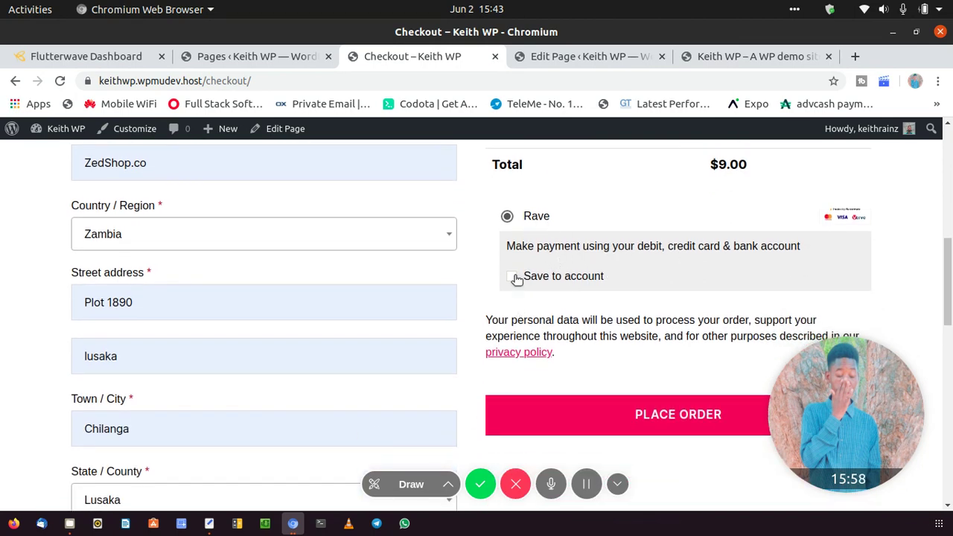
scroll(640, 303, down, 2)
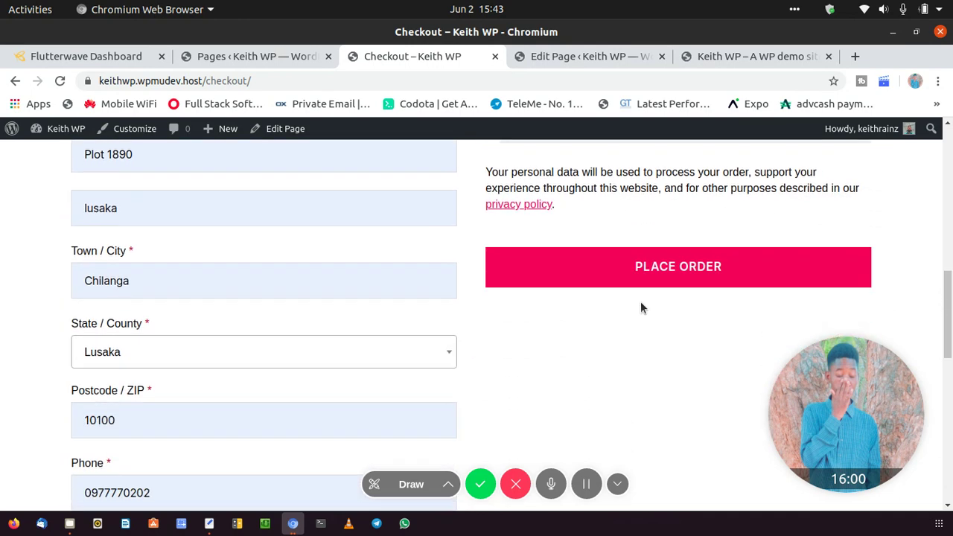
scroll(642, 304, up, 1)
click(671, 351)
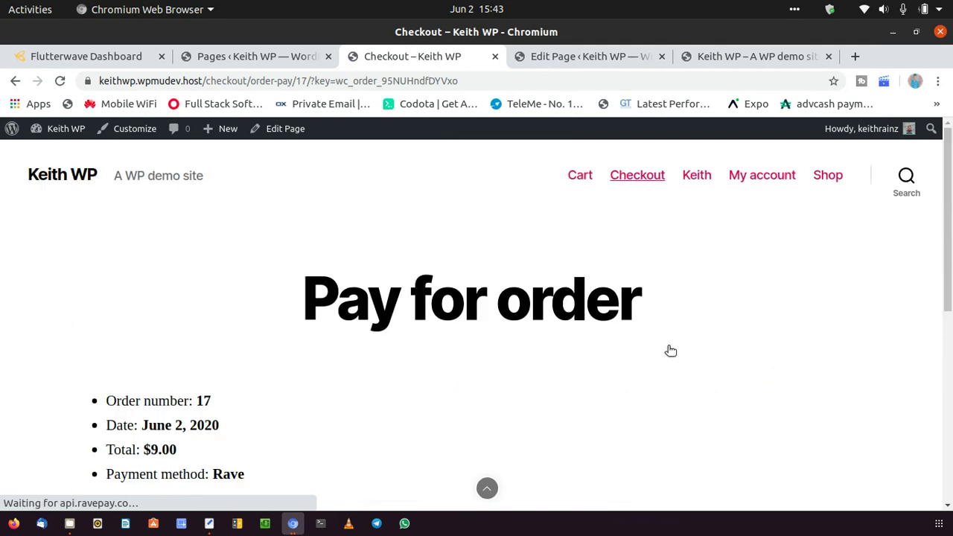
- Open the Rave payment form for the placed order to inspect its card fields, and cancel the payment
scroll(385, 320, down, 4)
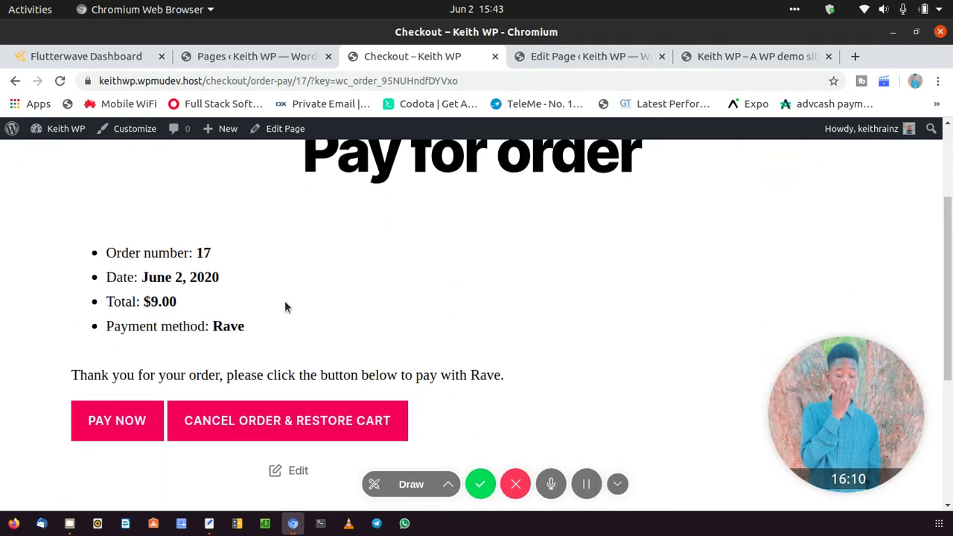
scroll(152, 275, down, 2)
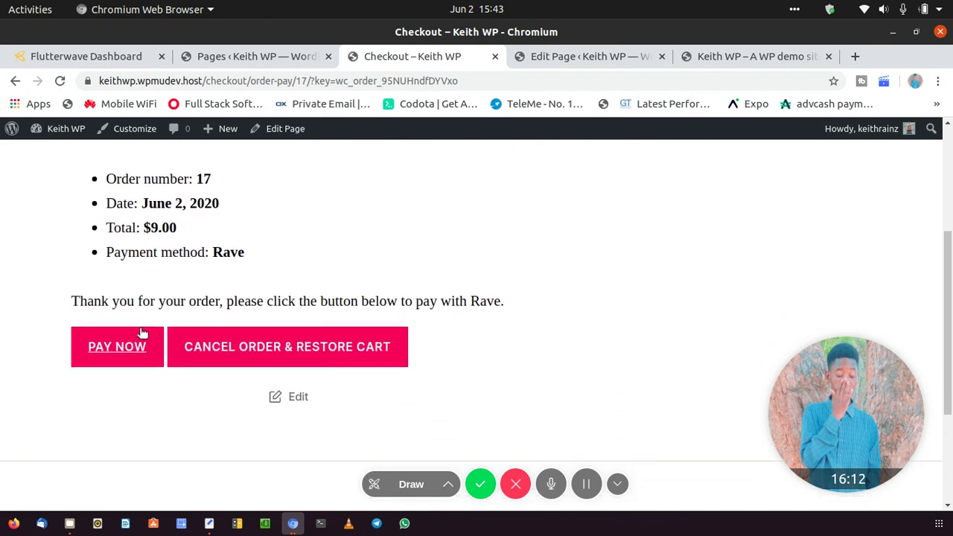
click(123, 347)
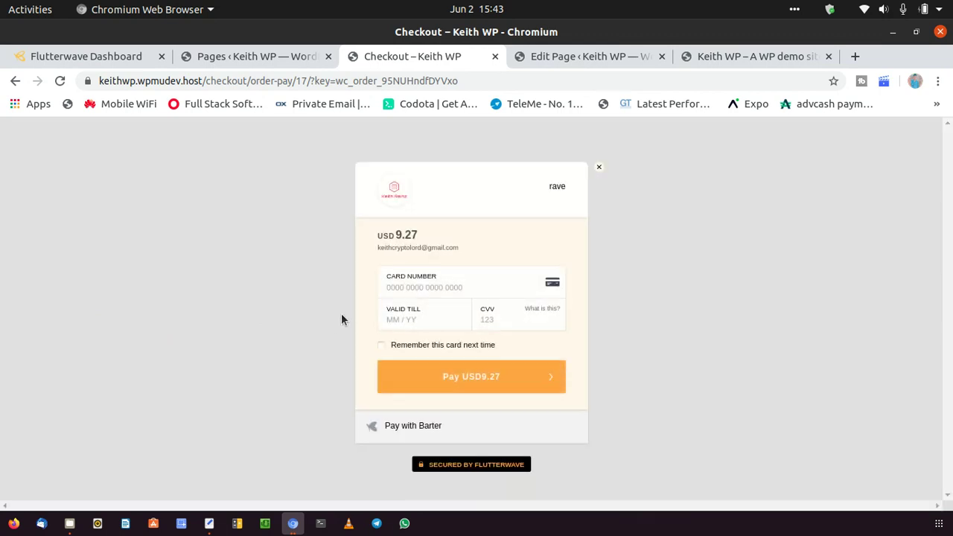
click(421, 290)
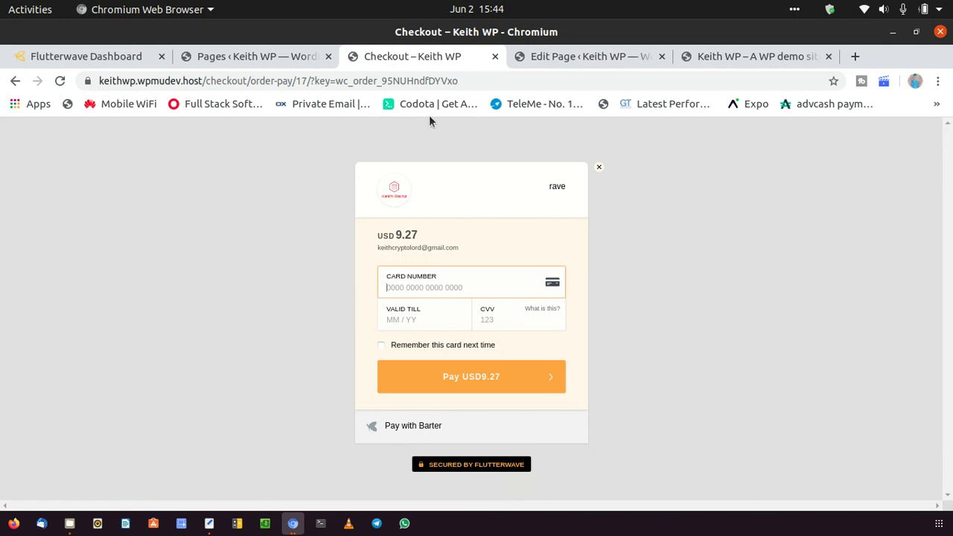
click(599, 169)
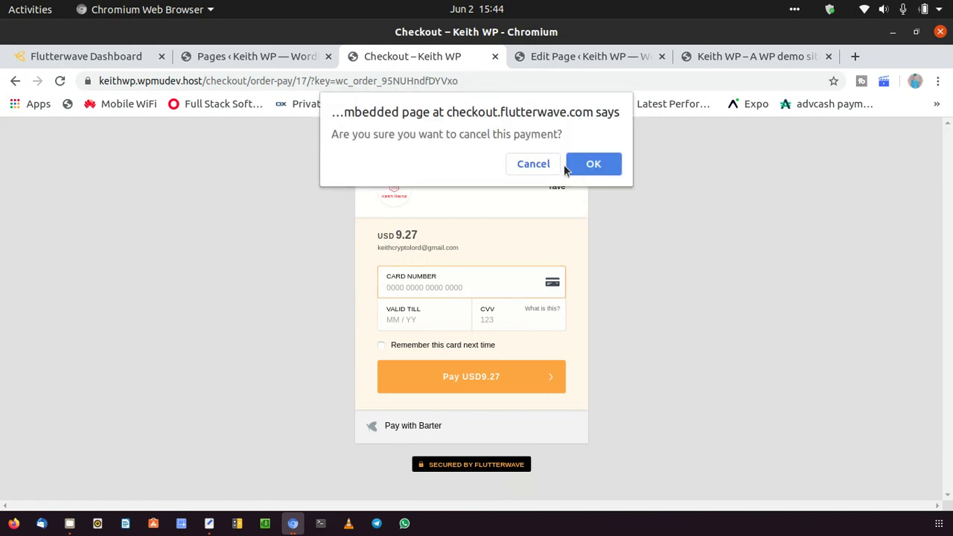
click(592, 163)
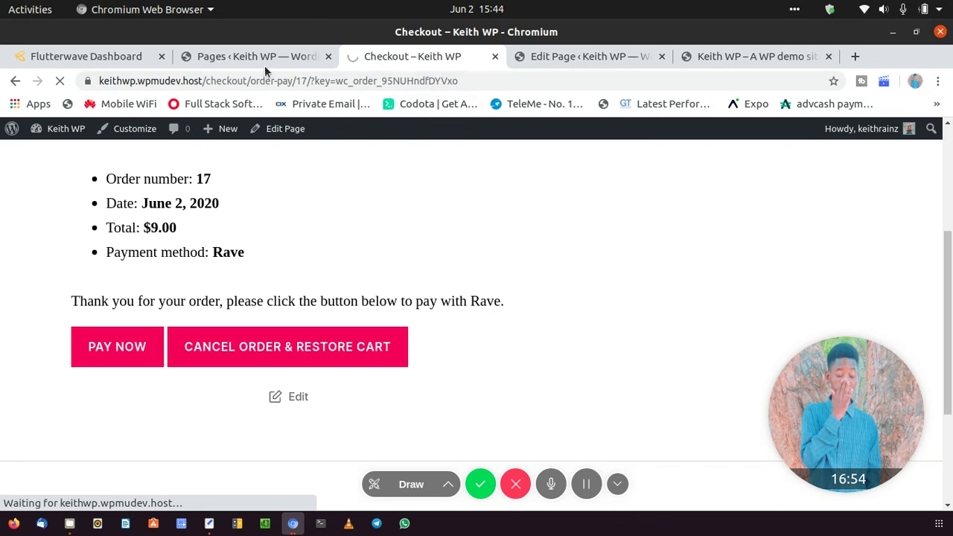
- Switch to the Flutterwave dashboard and open its list of payment links
click(239, 58)
click(92, 57)
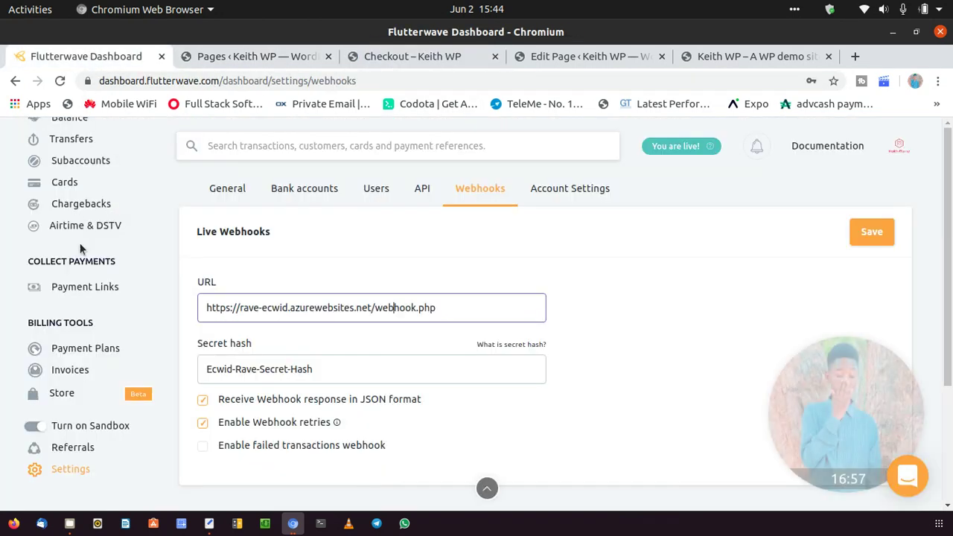
click(85, 292)
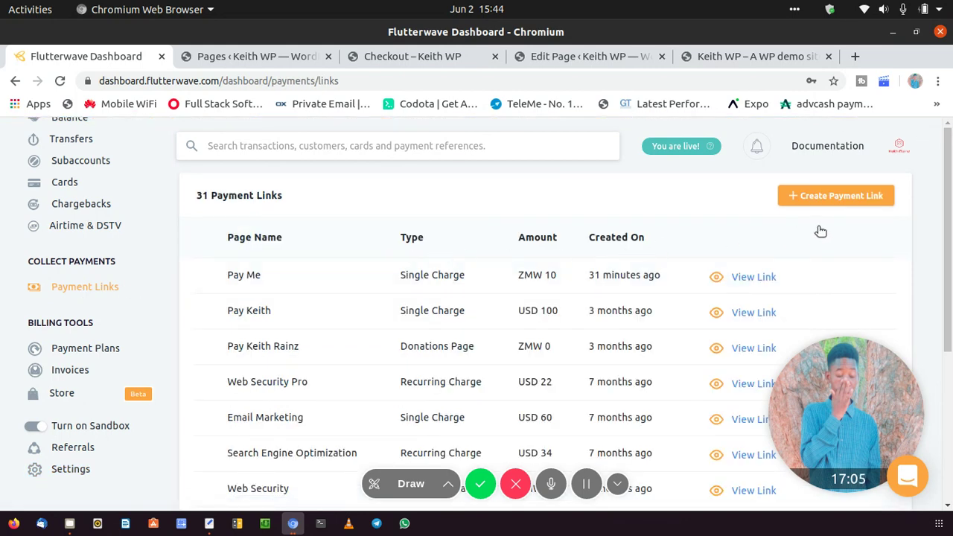
- Examine the link types offered for creating a new payment link, and close the dialog without choosing one
click(824, 204)
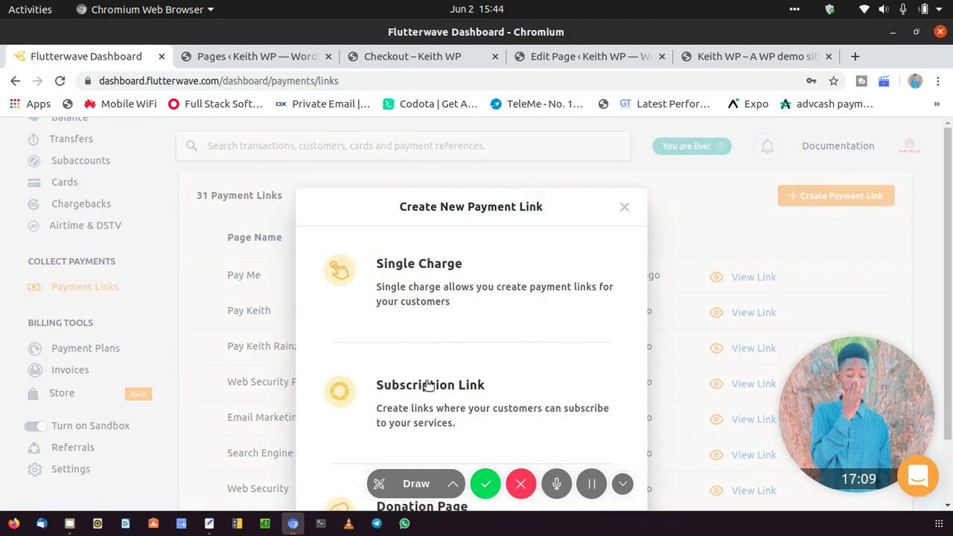
scroll(422, 382, down, 2)
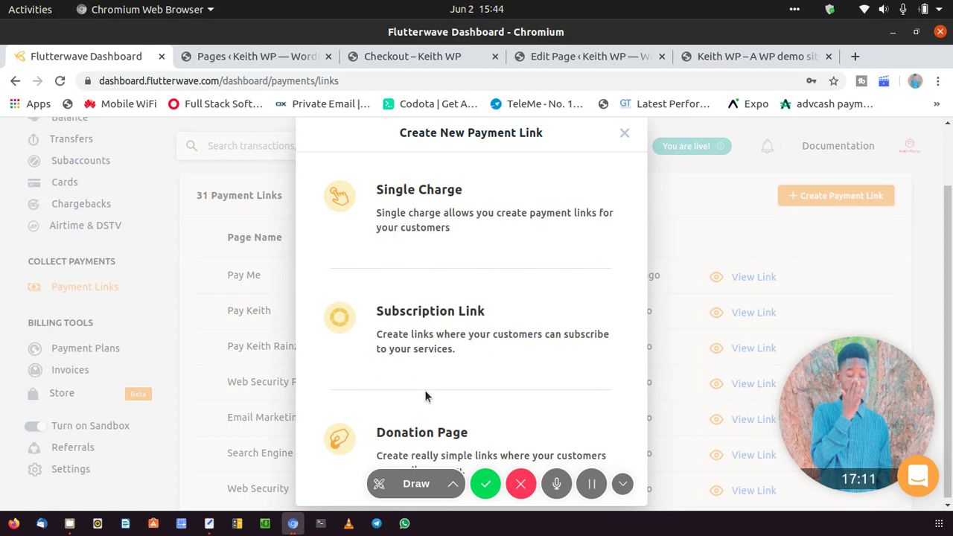
scroll(425, 389, down, 1)
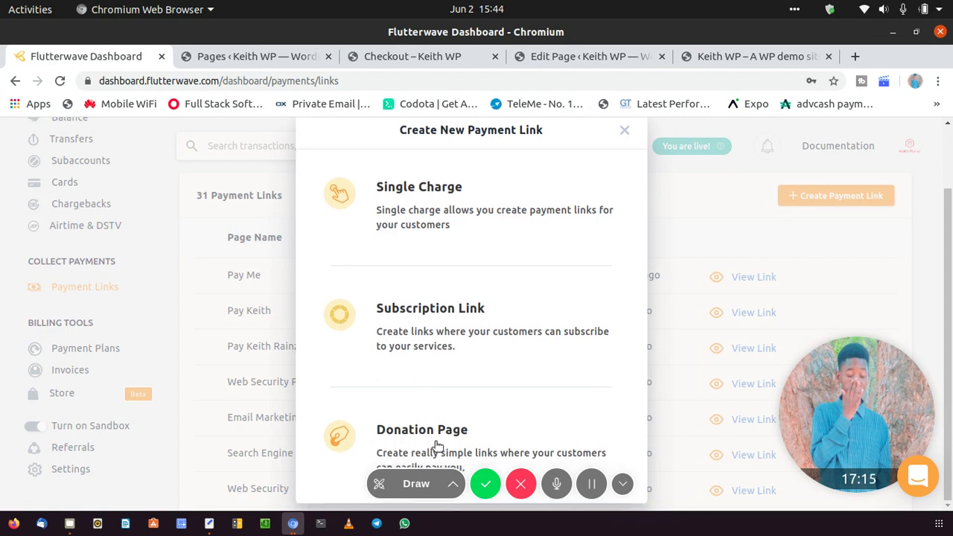
click(730, 208)
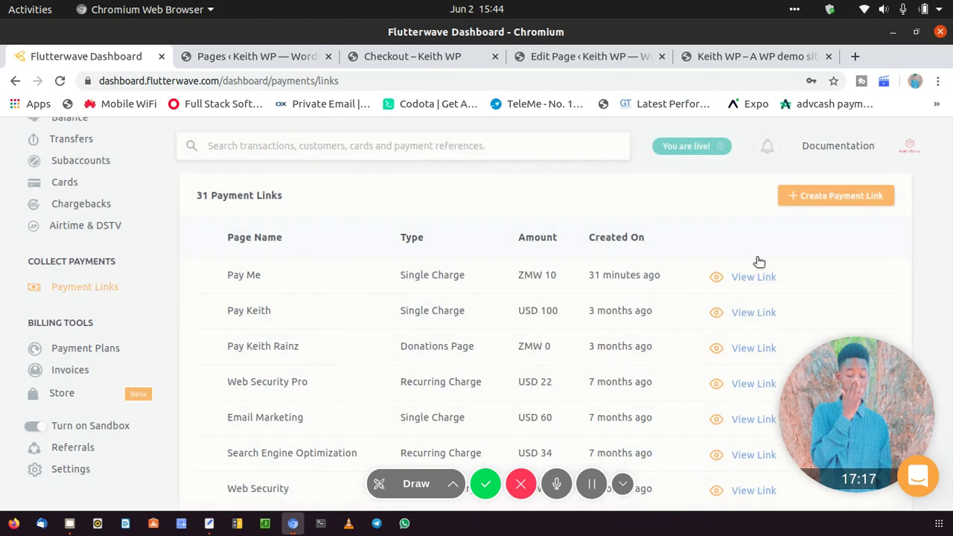
- Copy the Pay Me payment link and load it in the browser tab that shows the order payment page
mouse_move(730, 283)
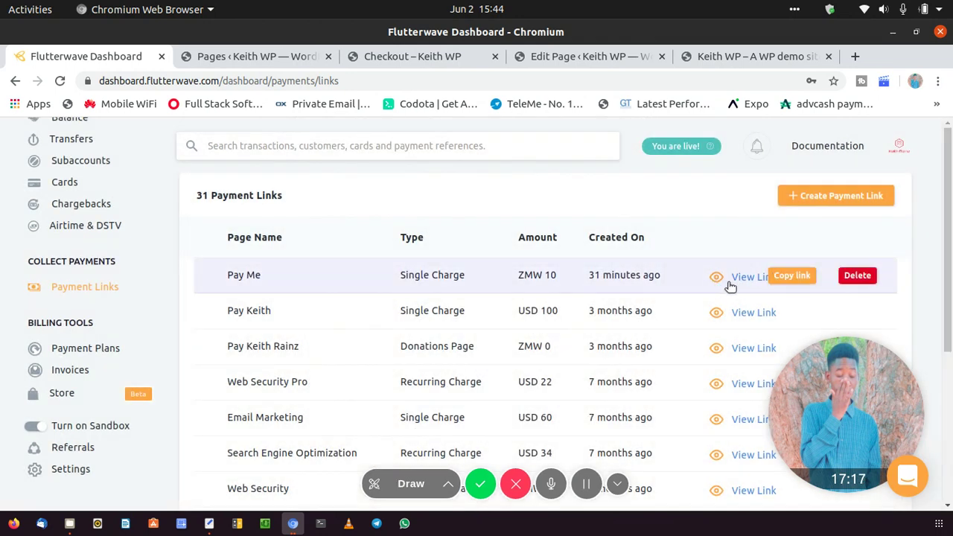
click(803, 277)
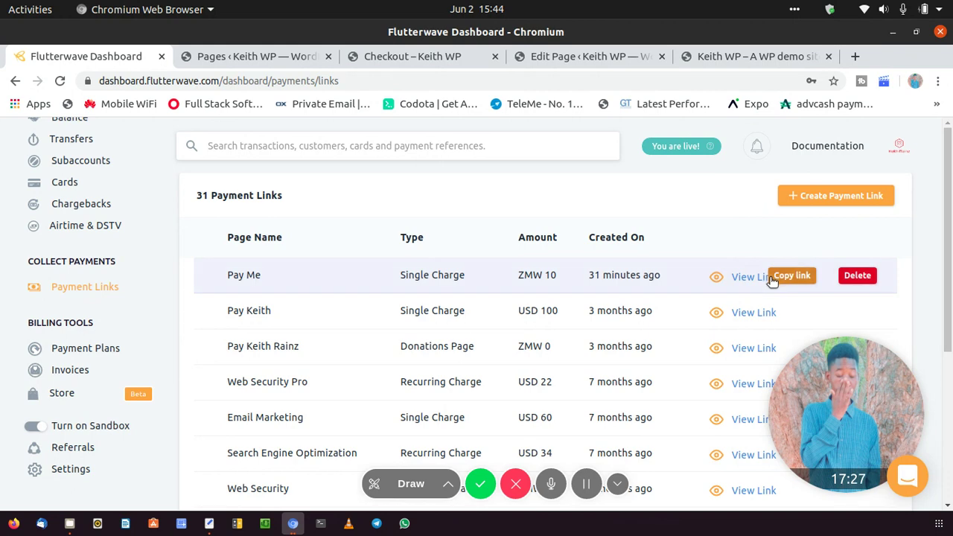
click(791, 277)
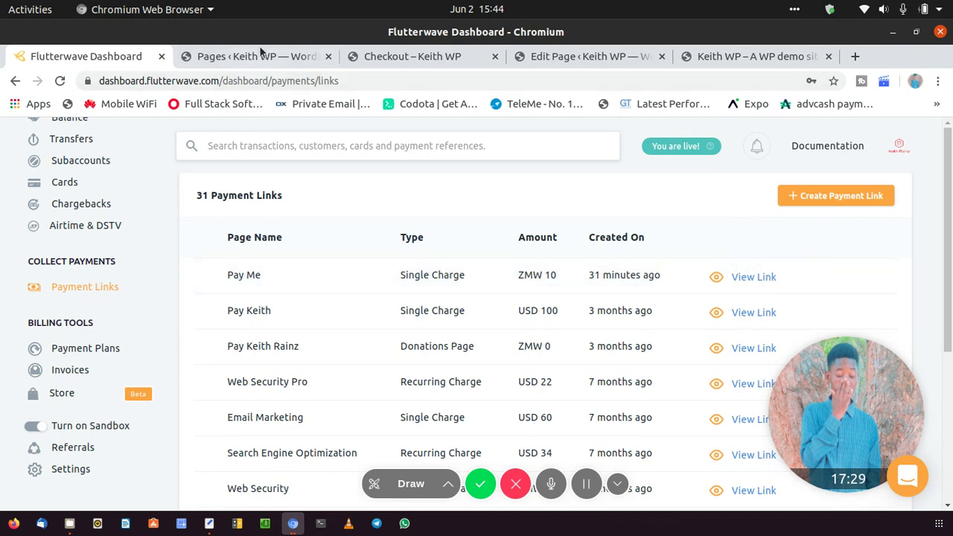
click(464, 63)
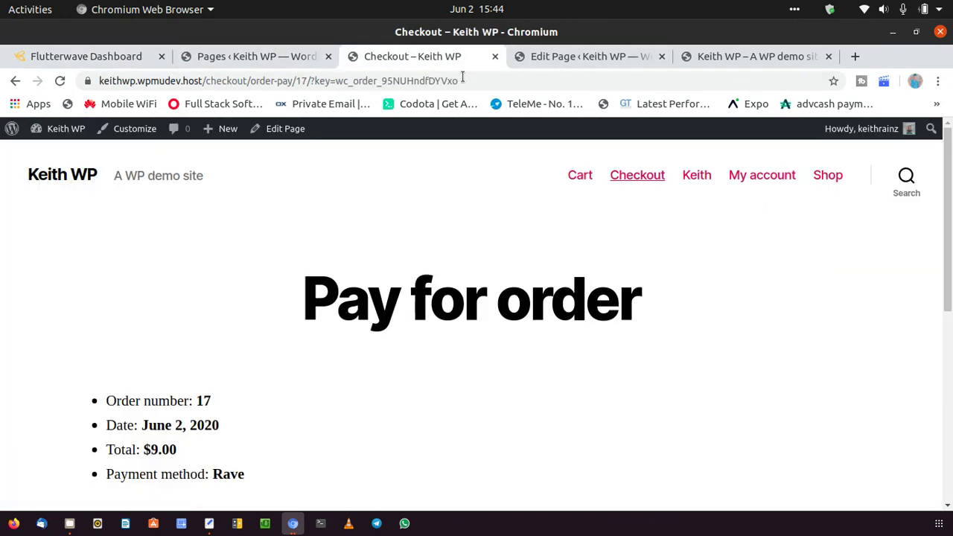
click(463, 79)
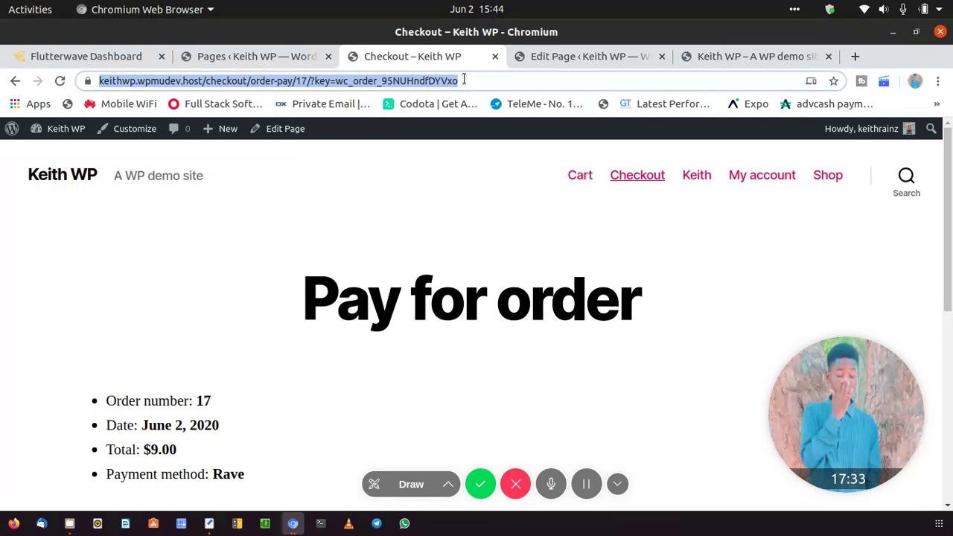
key(ctrl+v)
key(Return)
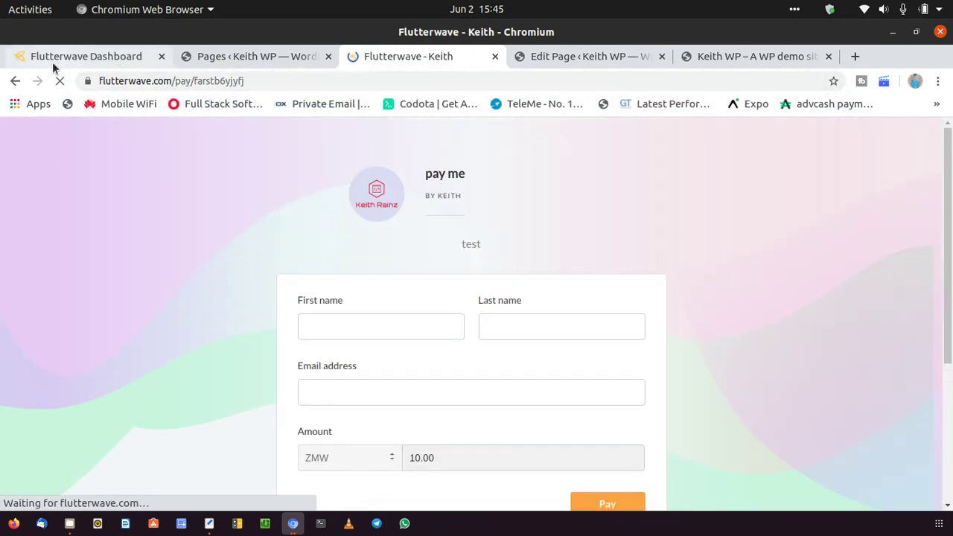
- Check the Pay Me link's amount in the dashboard list and return to its payment page
click(53, 60)
mouse_move(541, 275)
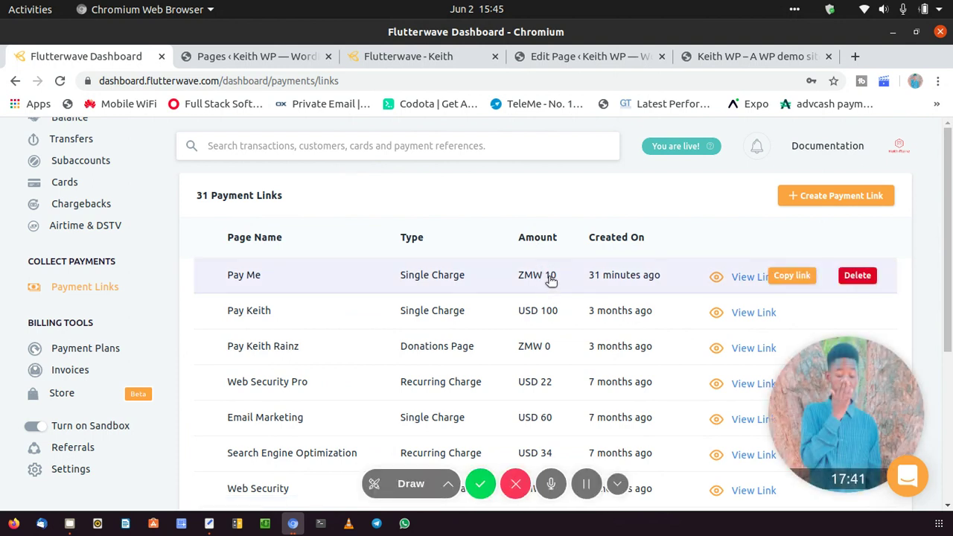
click(415, 65)
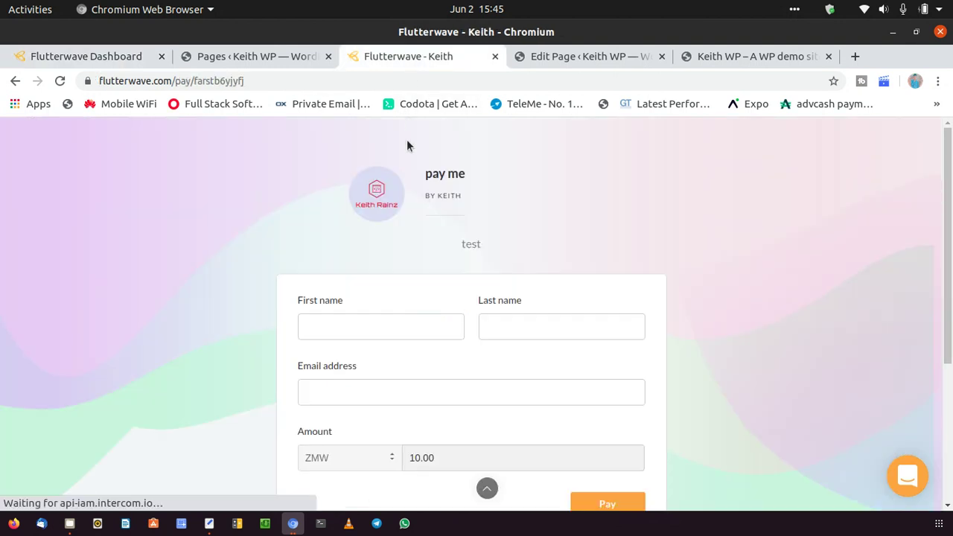
- Fill in the customer's first name, last name and email on the Pay Me page, and inspect its fixed amount
scroll(390, 235, down, 2)
click(389, 248)
click(403, 333)
double_click(433, 384)
click(436, 393)
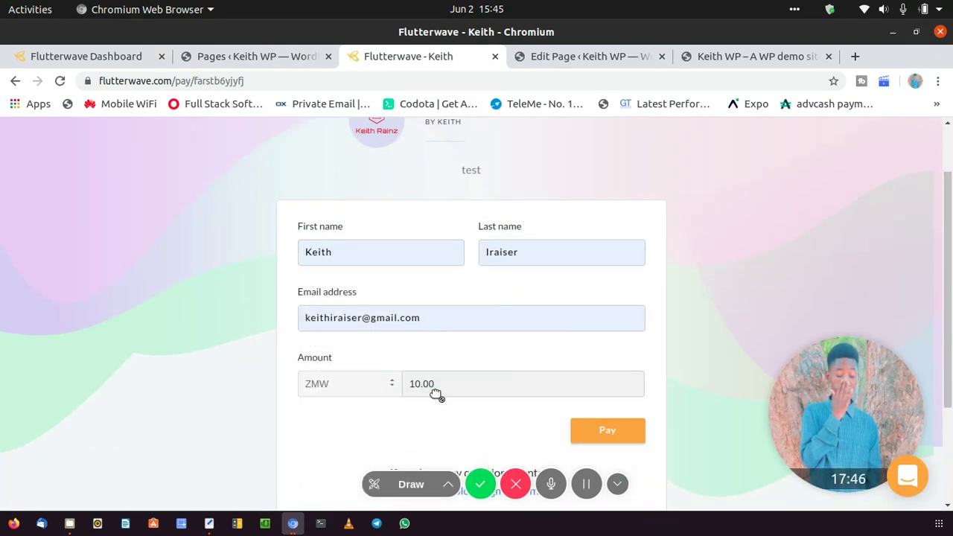
scroll(403, 386, down, 2)
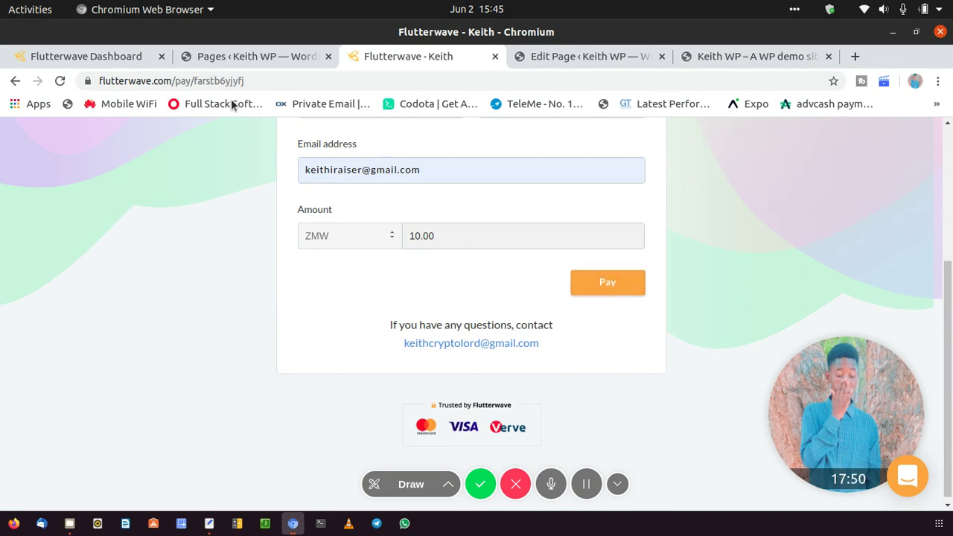
- Copy the payment page's address and open the WordPress Sample Page for editing in a new tab
click(237, 80)
key(ctrl+c)
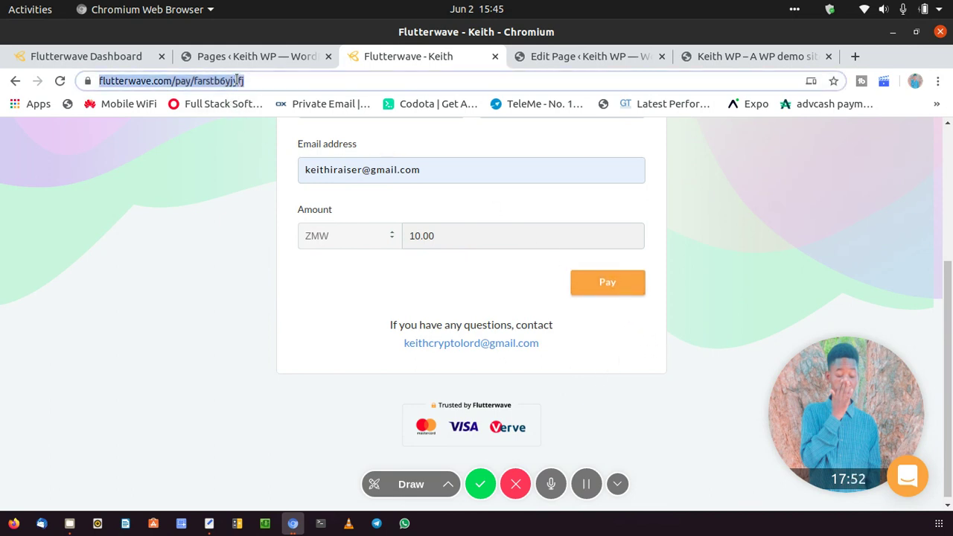
click(203, 58)
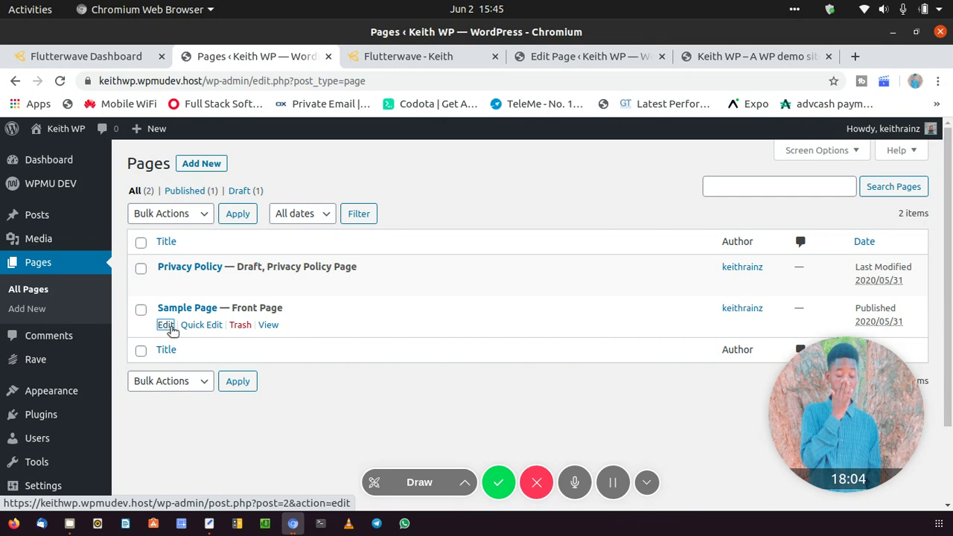
middle_click(170, 326)
click(368, 58)
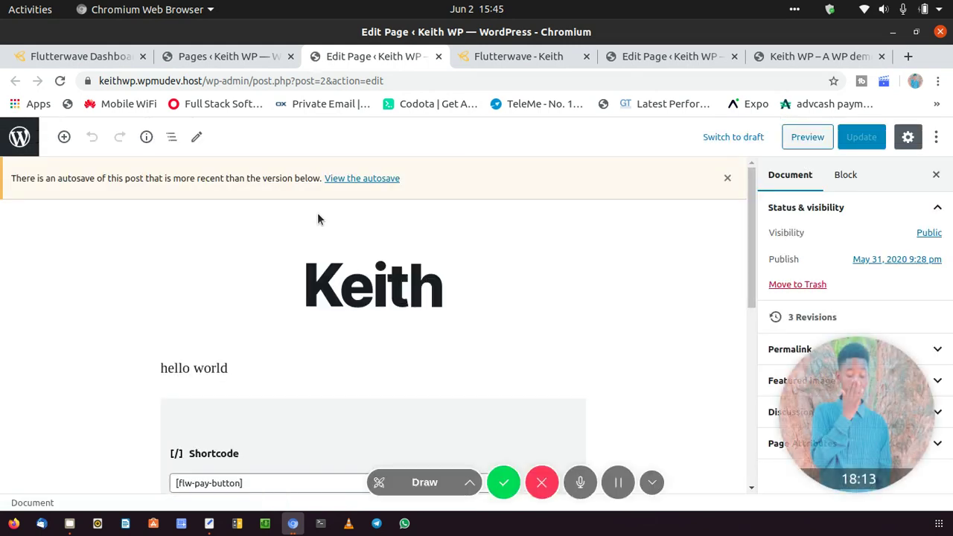
- Remove the last shortcode block, containing [flw-pay-button]Button Text[/flw-pay-button, from the Keith page
scroll(328, 287, down, 3)
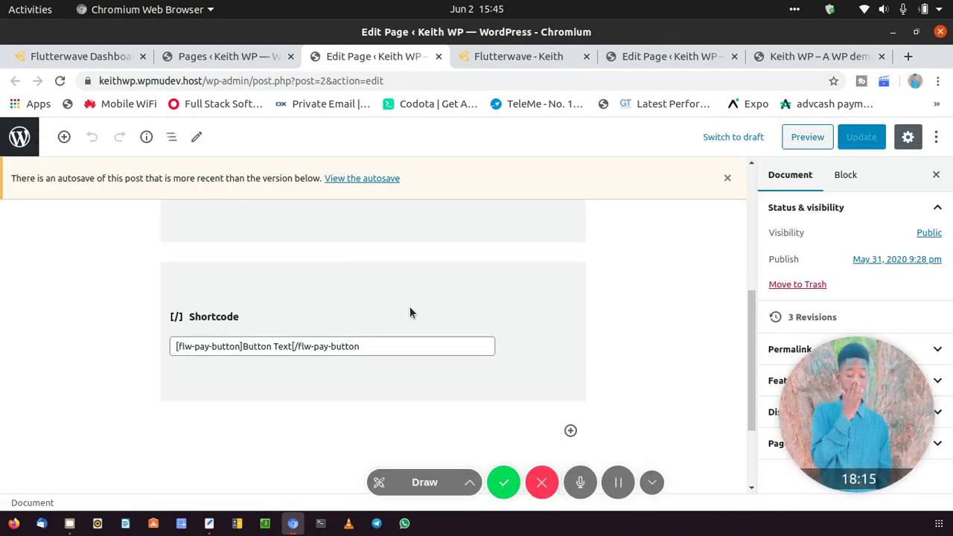
click(410, 309)
click(191, 242)
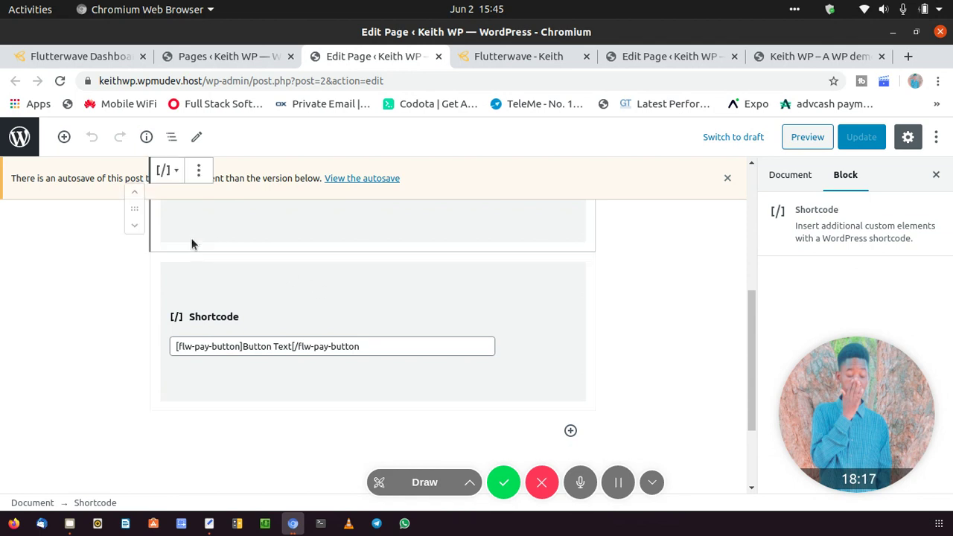
click(202, 280)
click(203, 251)
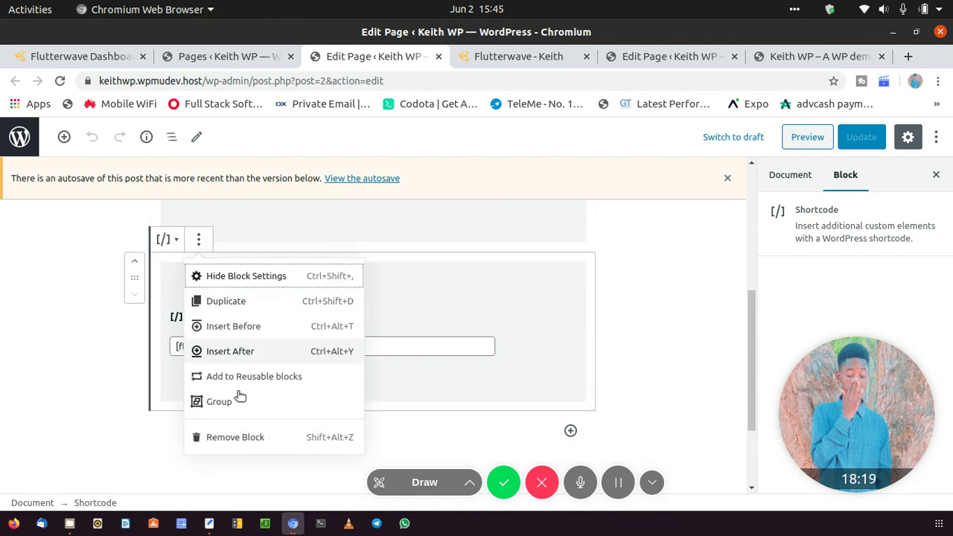
click(249, 448)
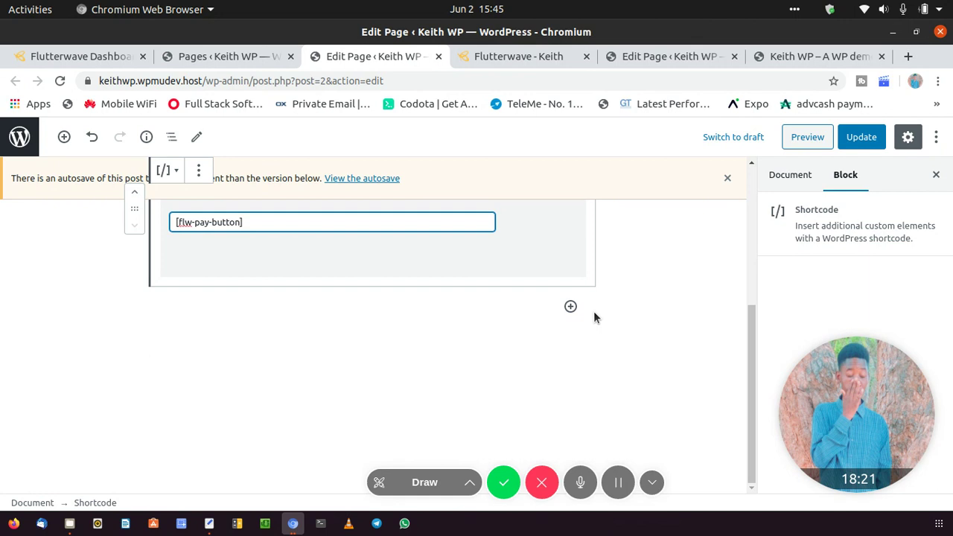
- Add a paragraph below the remaining shortcode block reading "to pay, click here"
click(570, 306)
scroll(628, 372, down, 3)
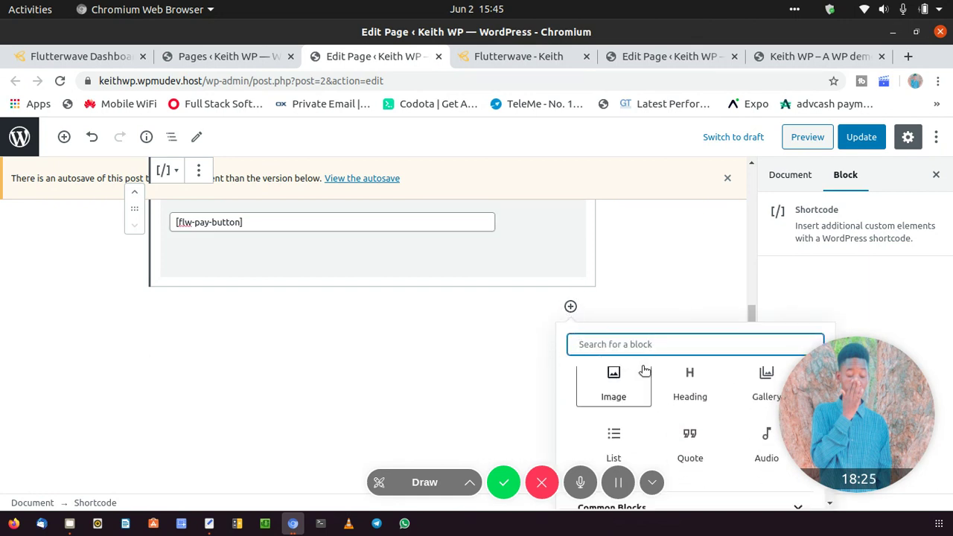
click(447, 314)
text(to pay)
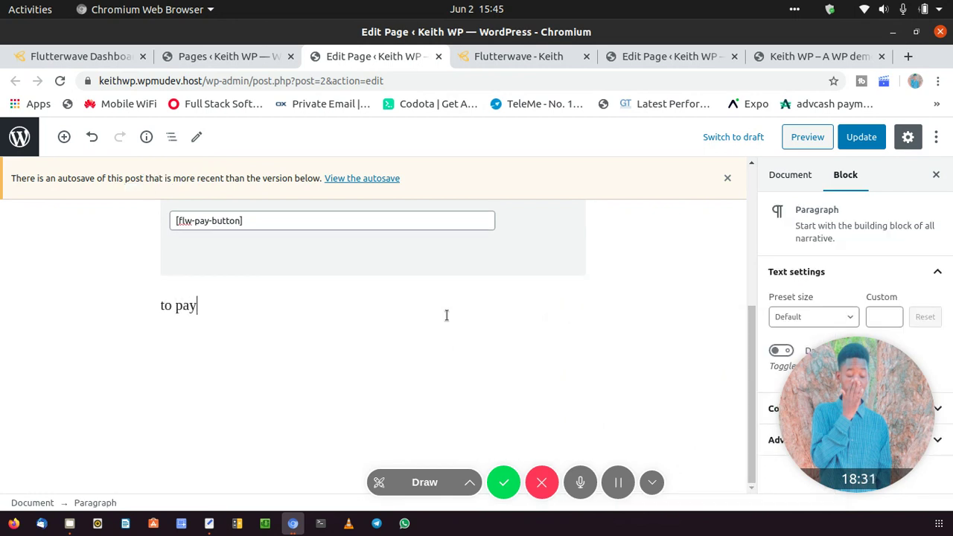
text(, click here)
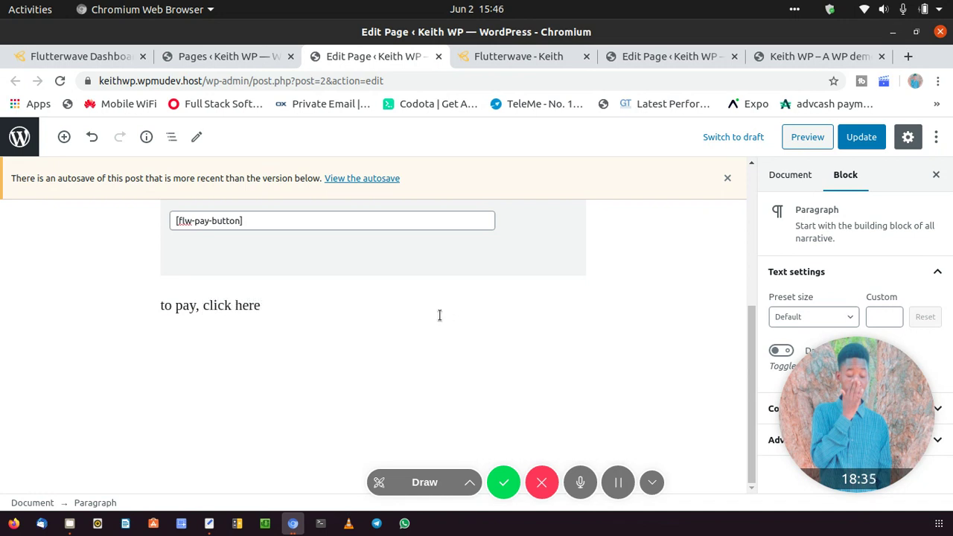
- Link the words "click here" in the new paragraph to the copied payment page address, flutterwave.com/pay/farstb6yjyfj
click(264, 307)
drag(264, 306, 202, 307)
click(283, 273)
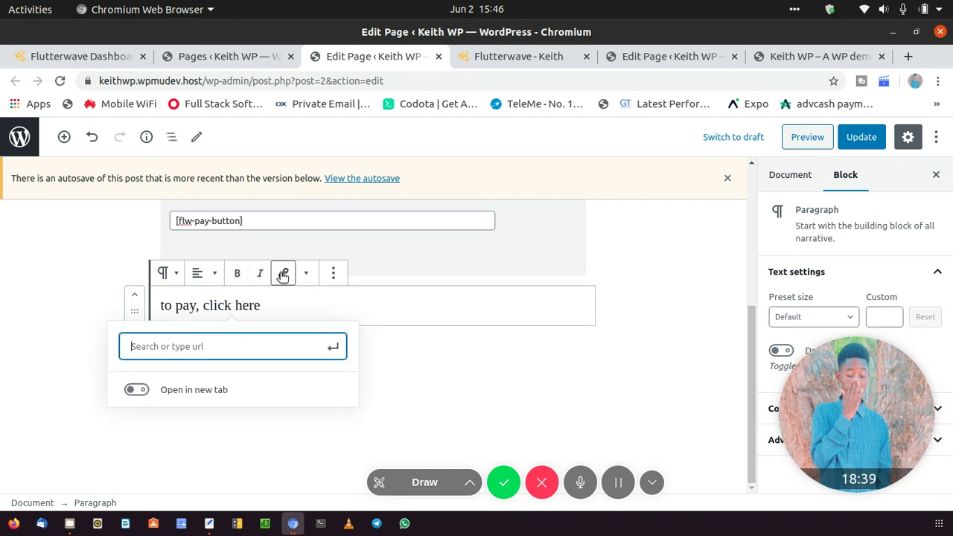
key(ctrl+v)
key(Return)
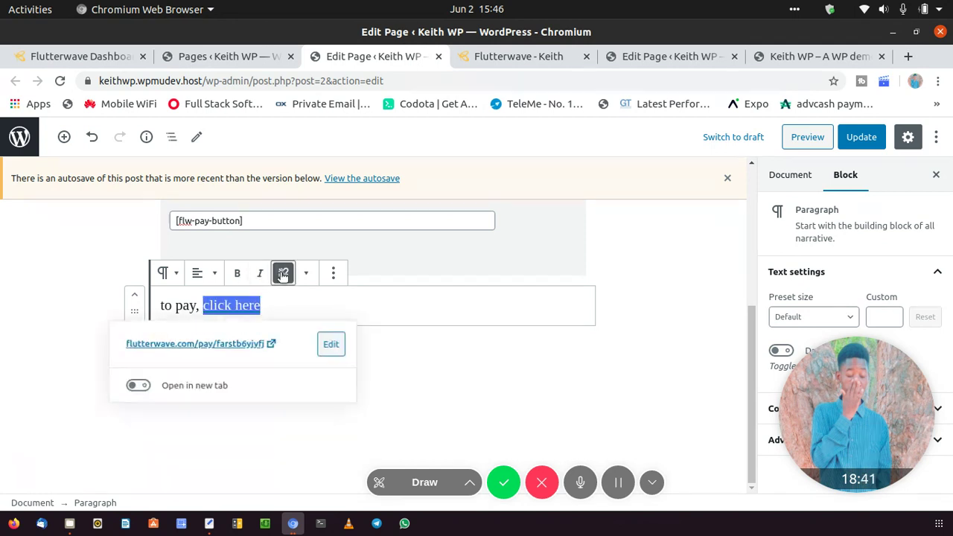
click(371, 344)
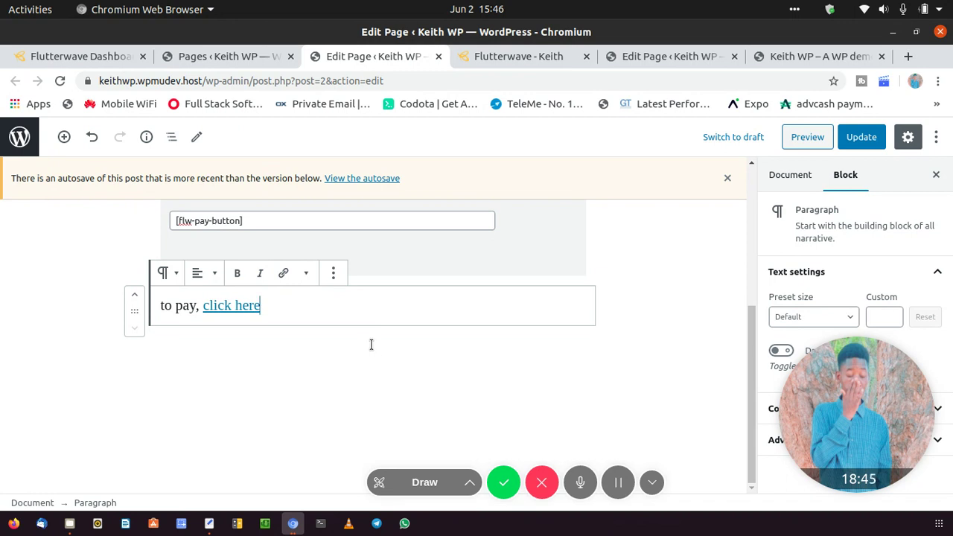
- Insert a Buttons block below the linked paragraph and label its button "PAY NOW"
key(Return)
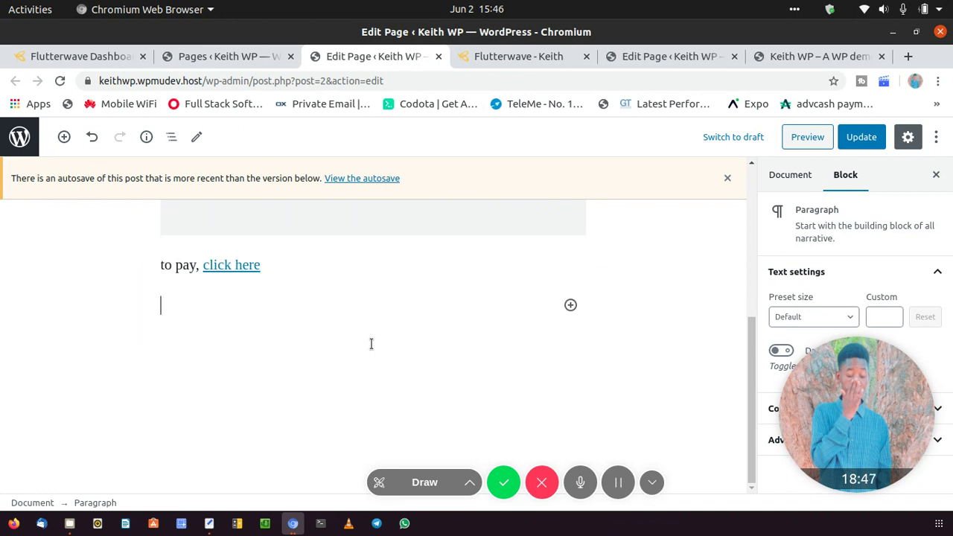
click(570, 305)
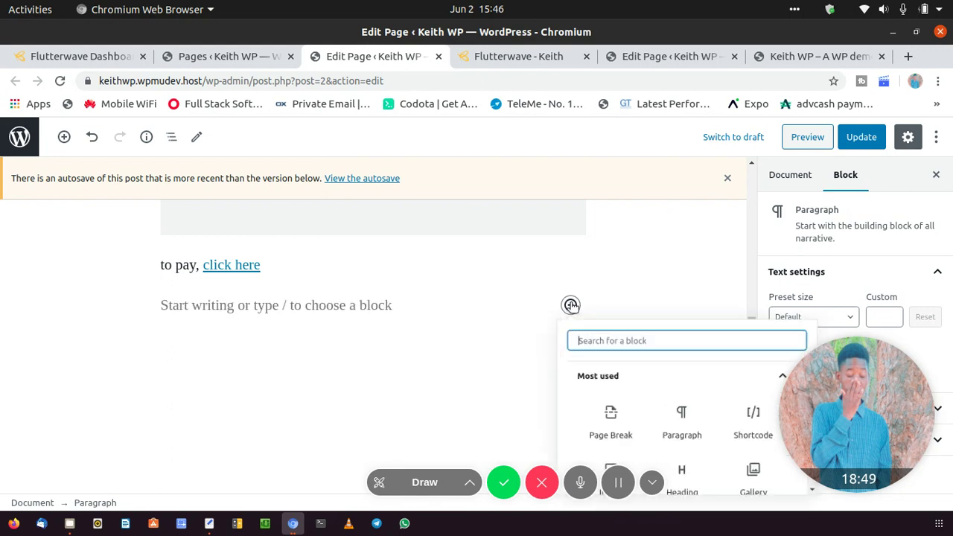
text(butt)
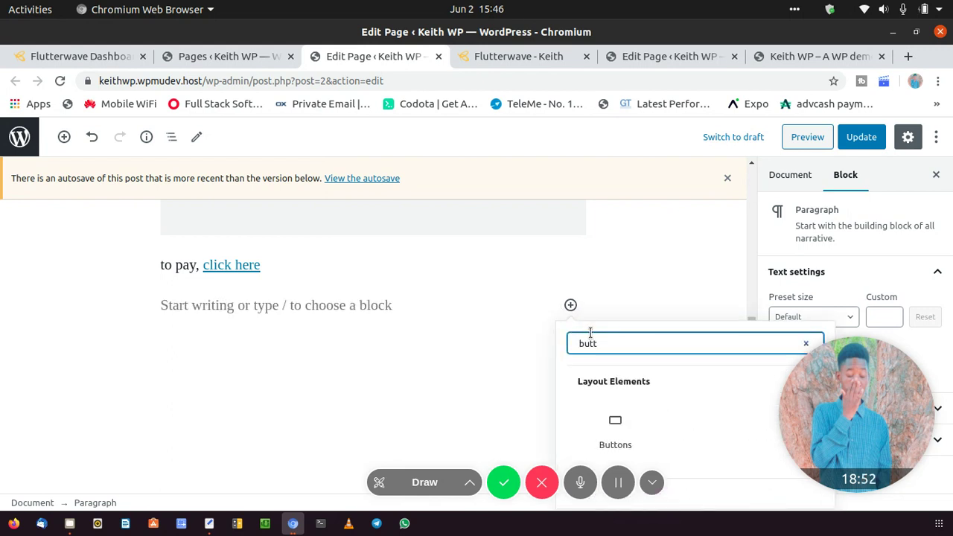
click(613, 430)
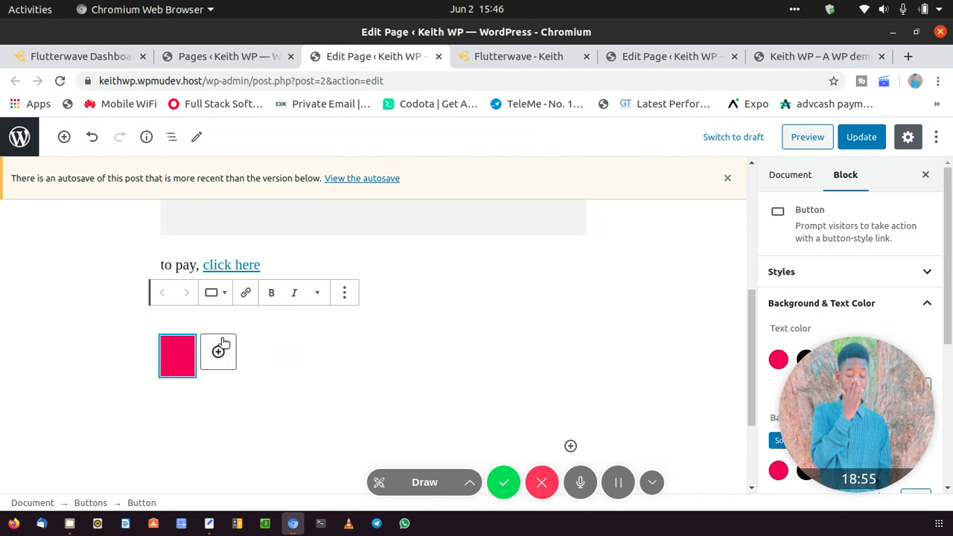
text(PAY NOW)
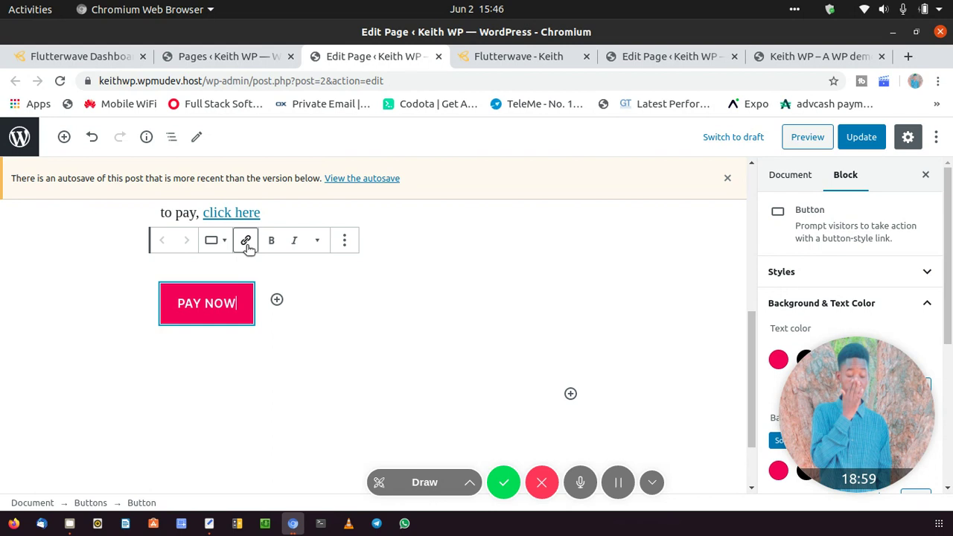
click(246, 240)
text(https://flutterwave.com/pay/farstb6yjyfj)
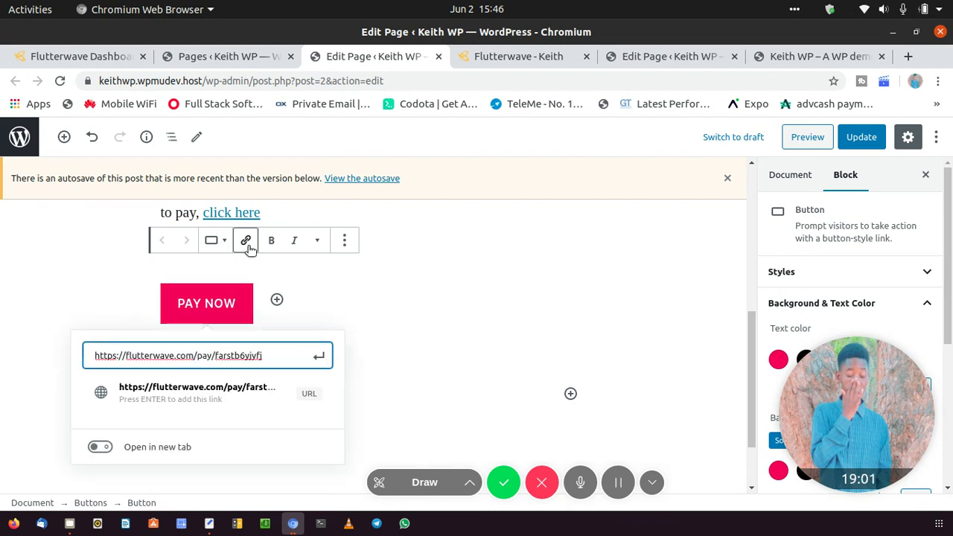
key(Return)
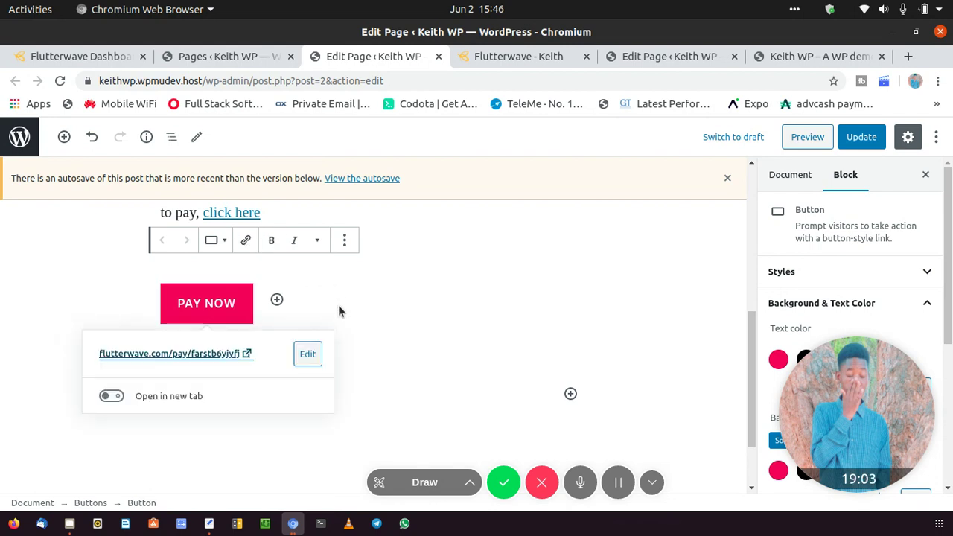
click(460, 328)
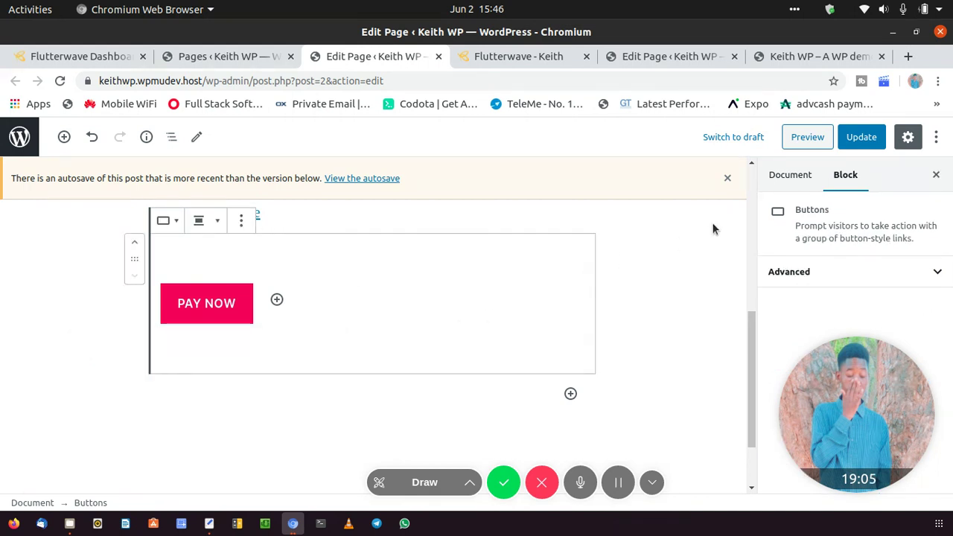
- Update the page, view it on the live site and test the new PAY NOW button through to its payment page
click(861, 137)
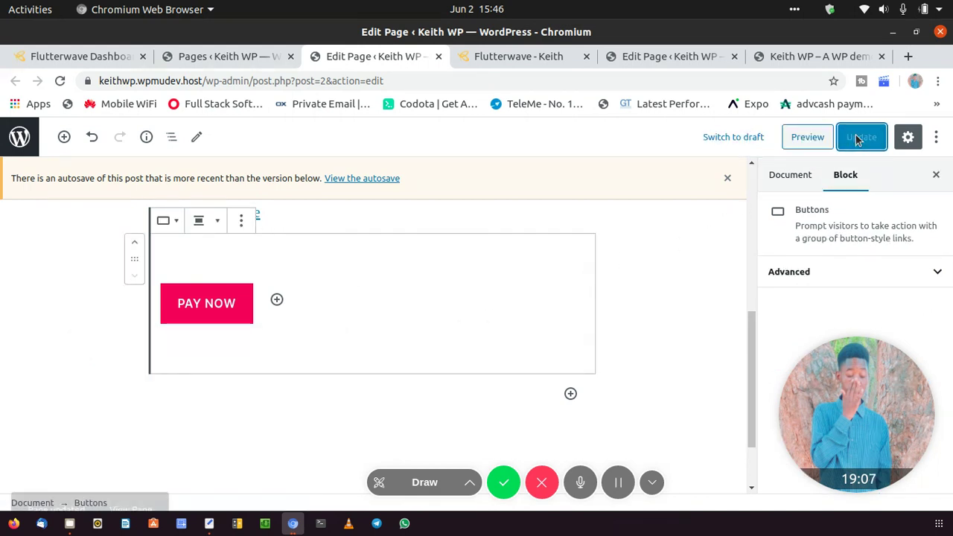
click(147, 481)
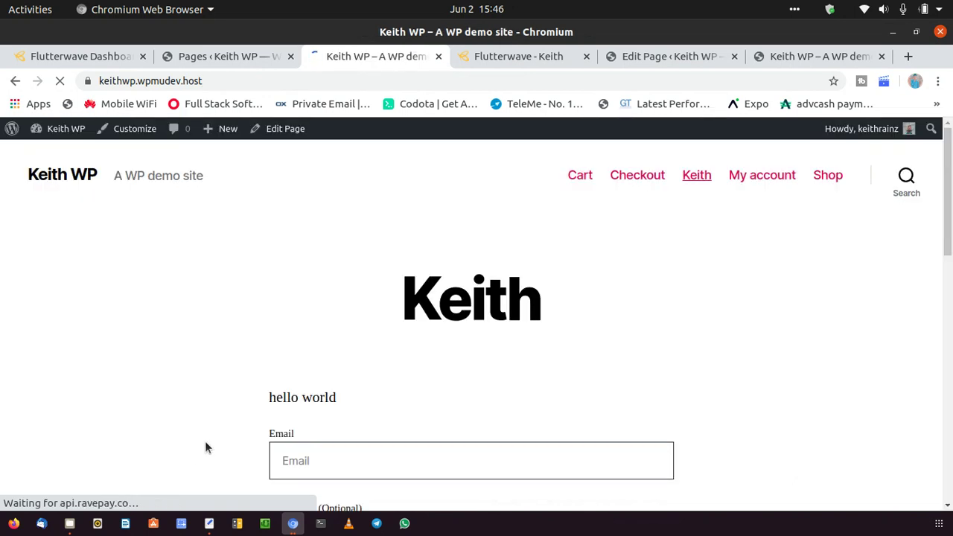
scroll(239, 343, down, 7)
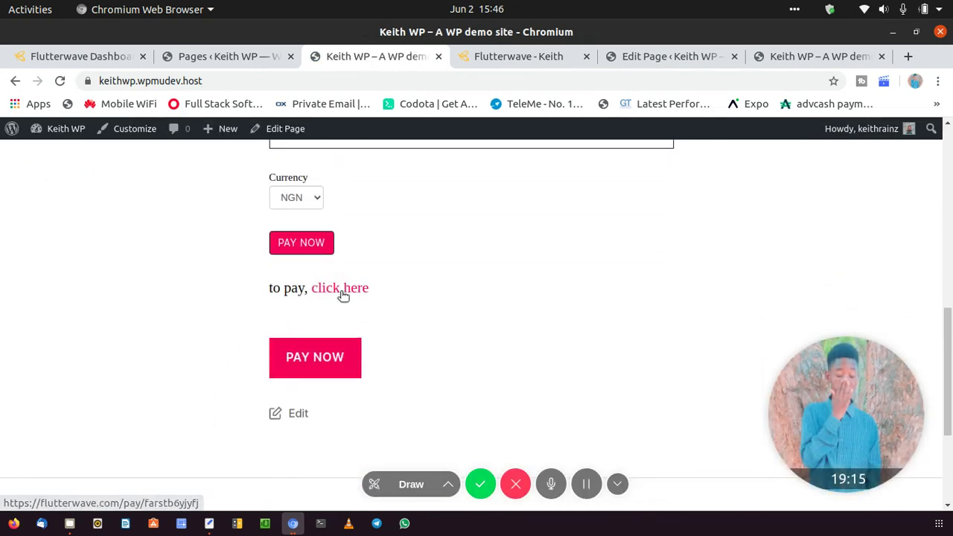
click(326, 363)
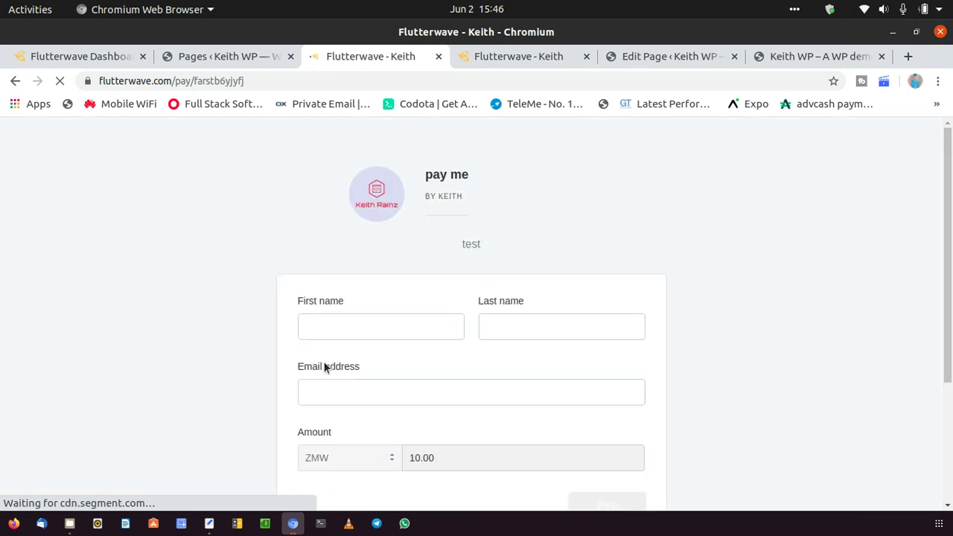
scroll(380, 307, down, 5)
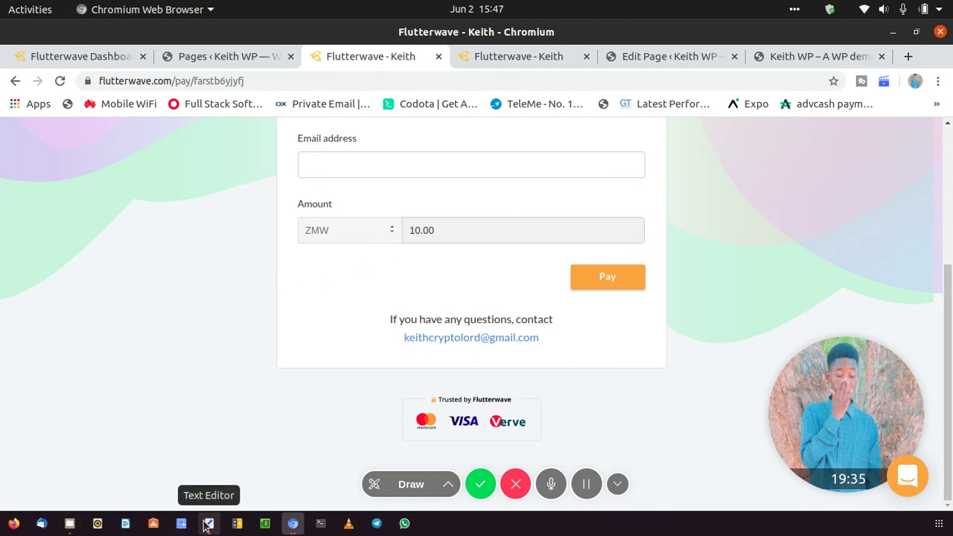
- Review the notes in the text editor with the file manager minimised, add a blank line after the last note, and return to Chromium
click(893, 33)
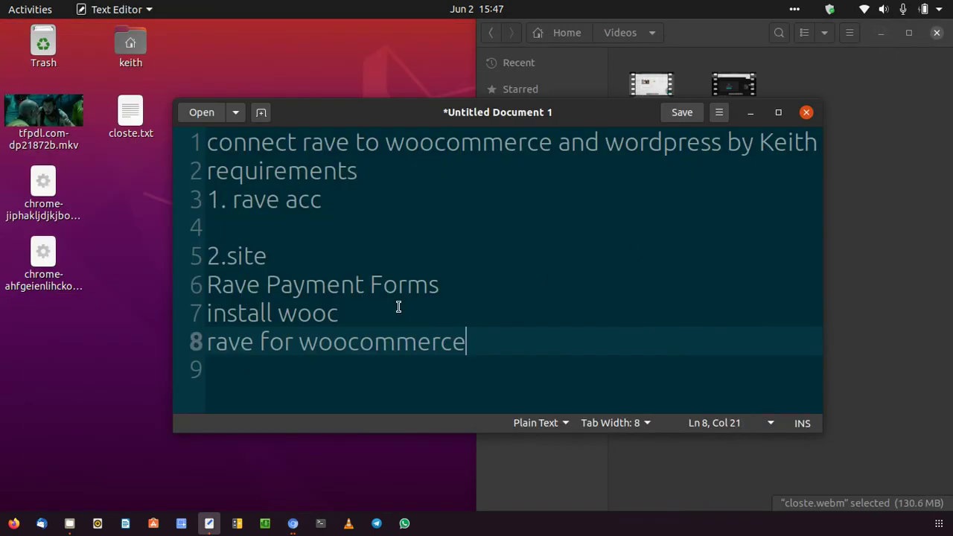
click(868, 186)
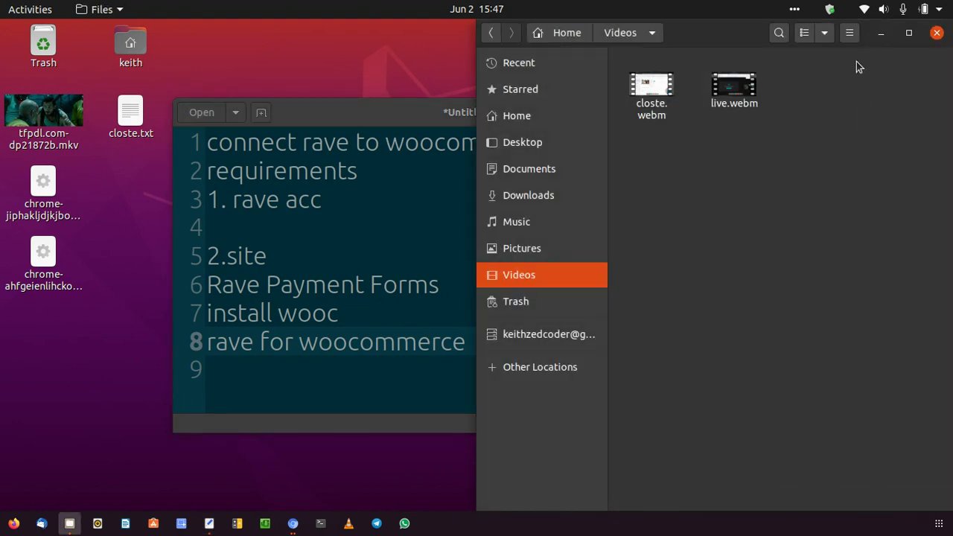
click(880, 35)
drag(471, 113, 445, 119)
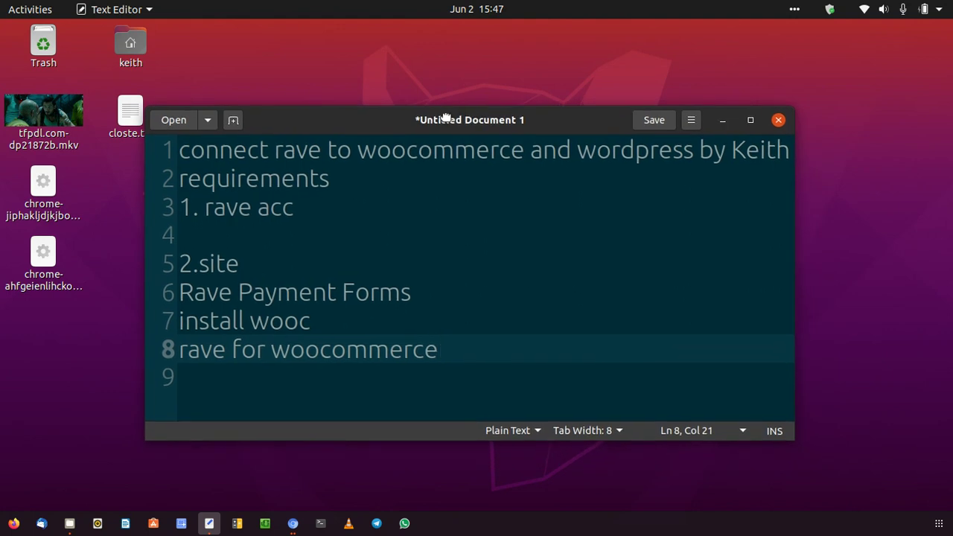
key(Return)
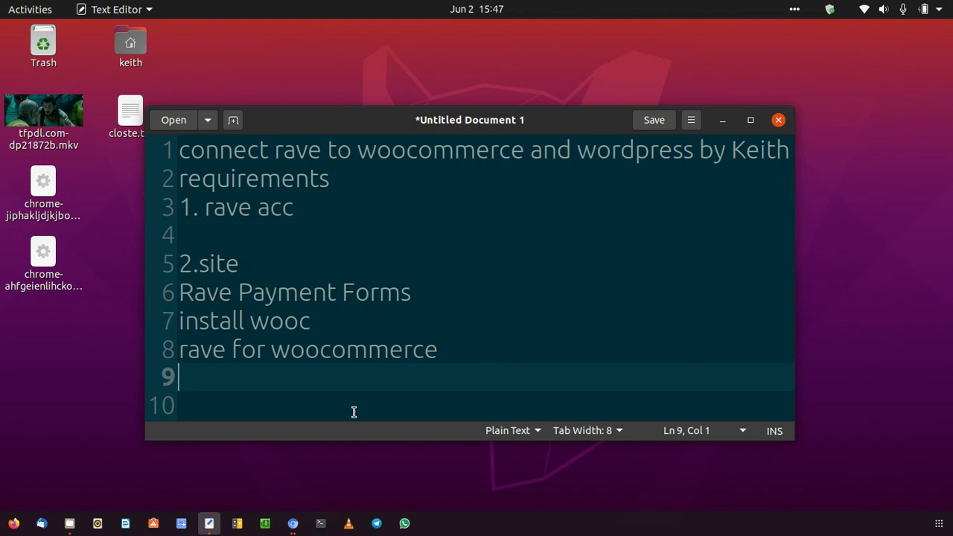
click(292, 524)
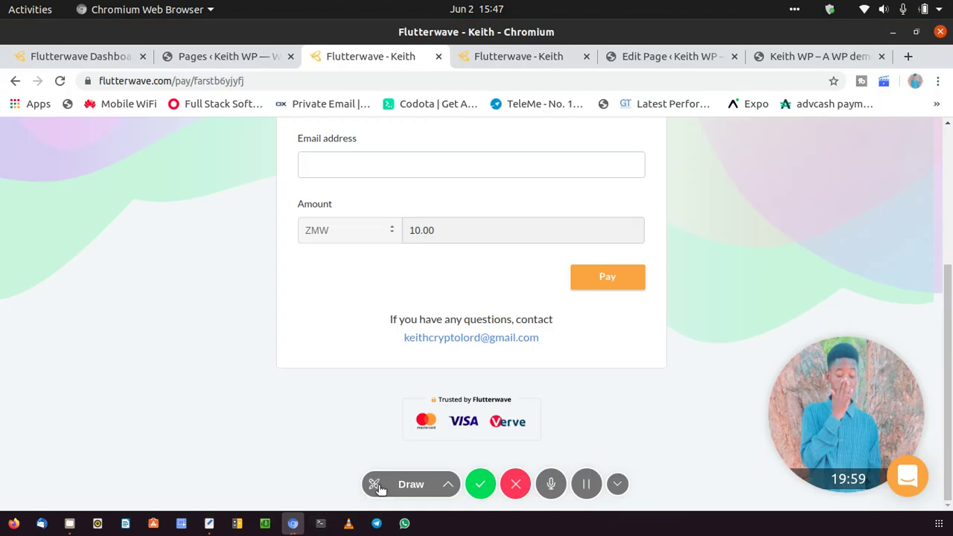